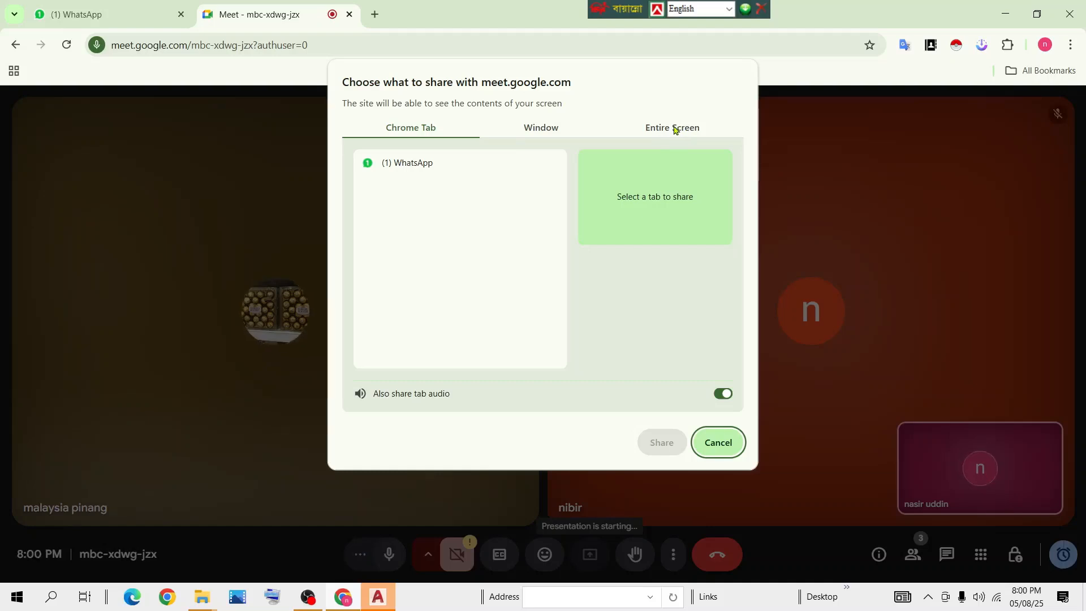
click(675, 130)
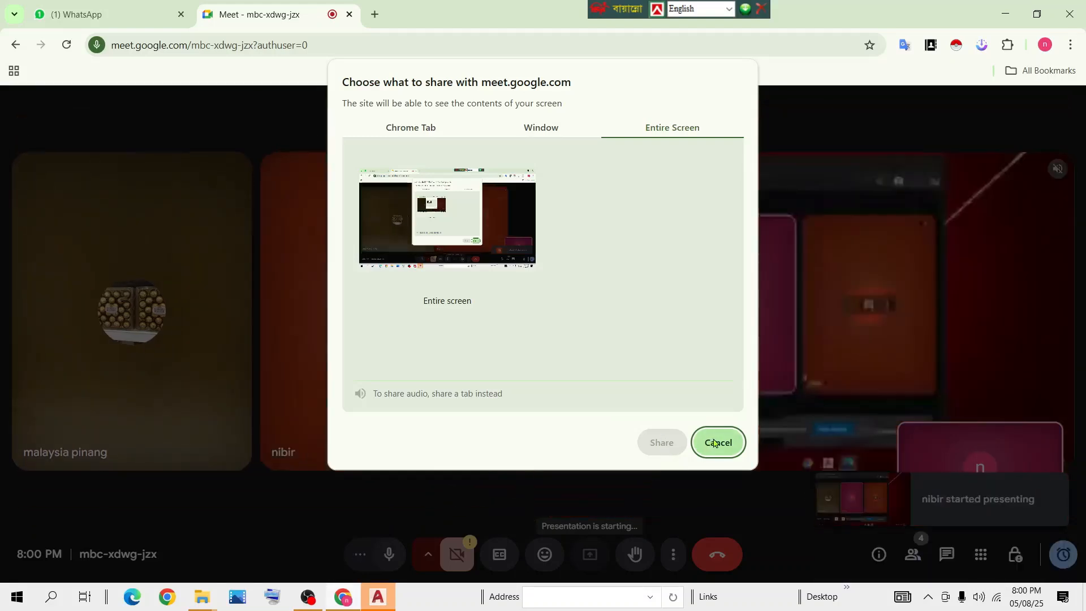
click(717, 442)
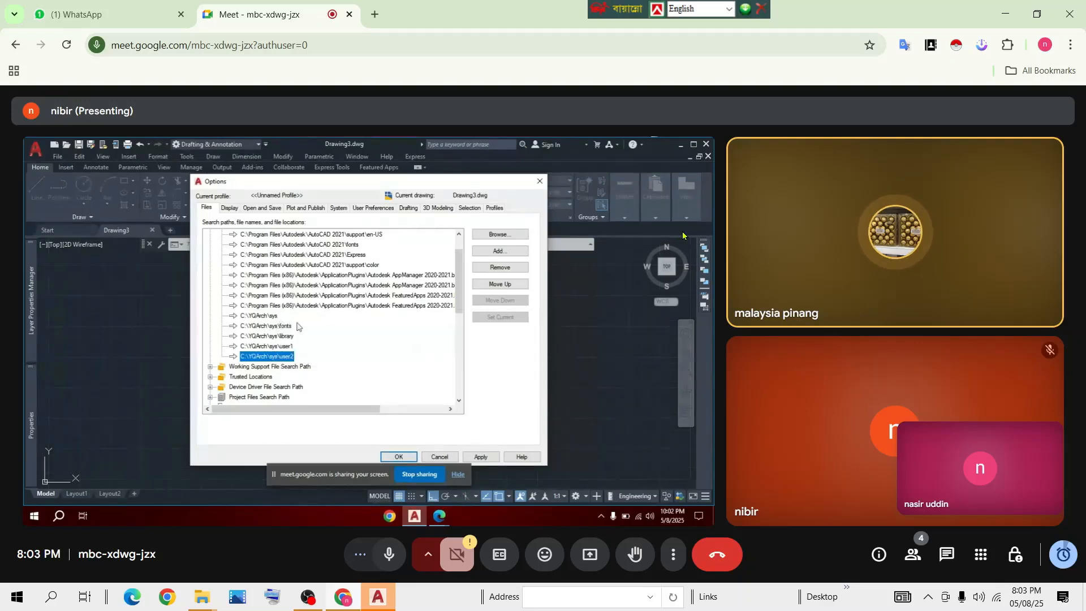
Add a support file search path after the YQArch entries and browse to the blocks folder in C:\YQArch\sys for it.
click(306, 347)
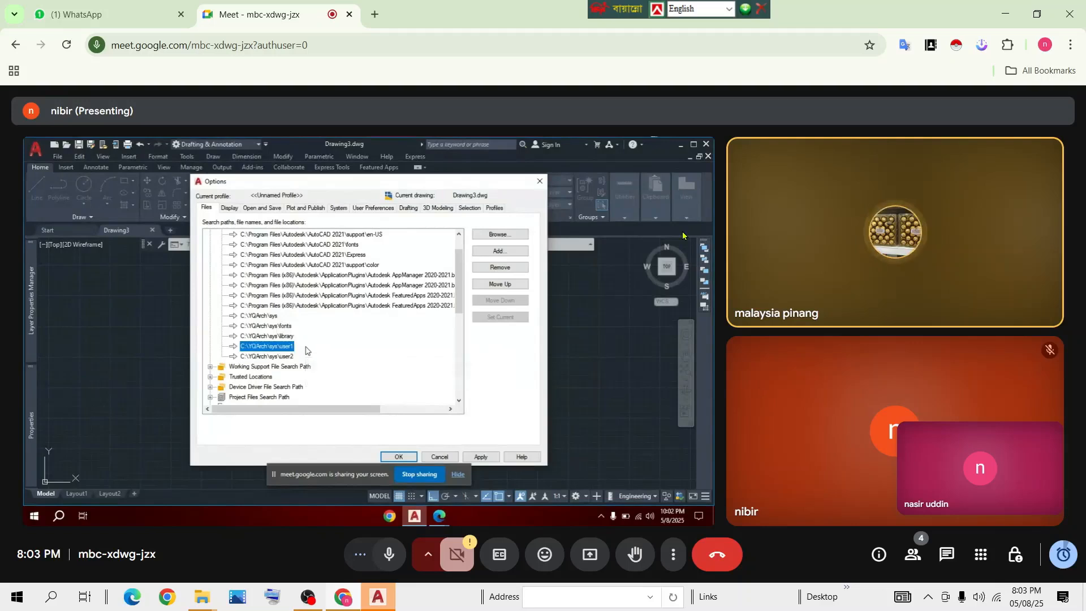
click(308, 337)
click(300, 327)
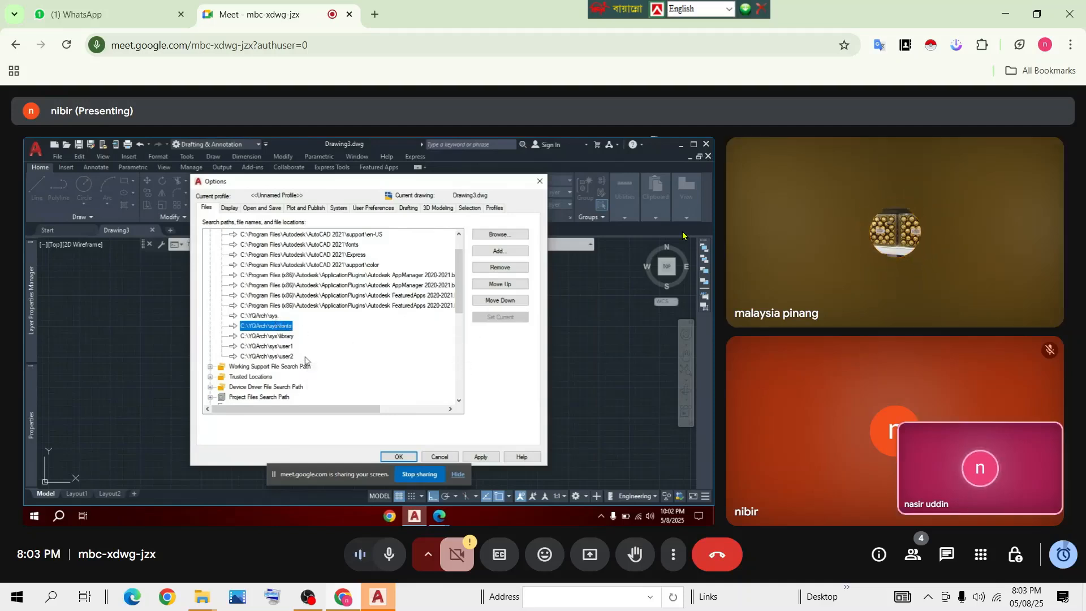
click(306, 356)
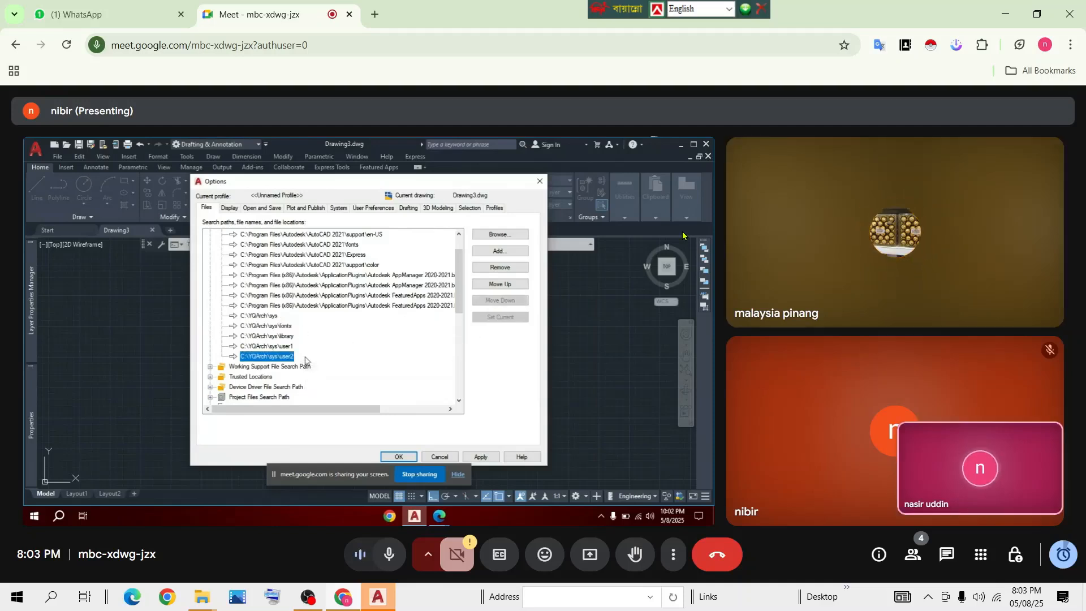
click(509, 254)
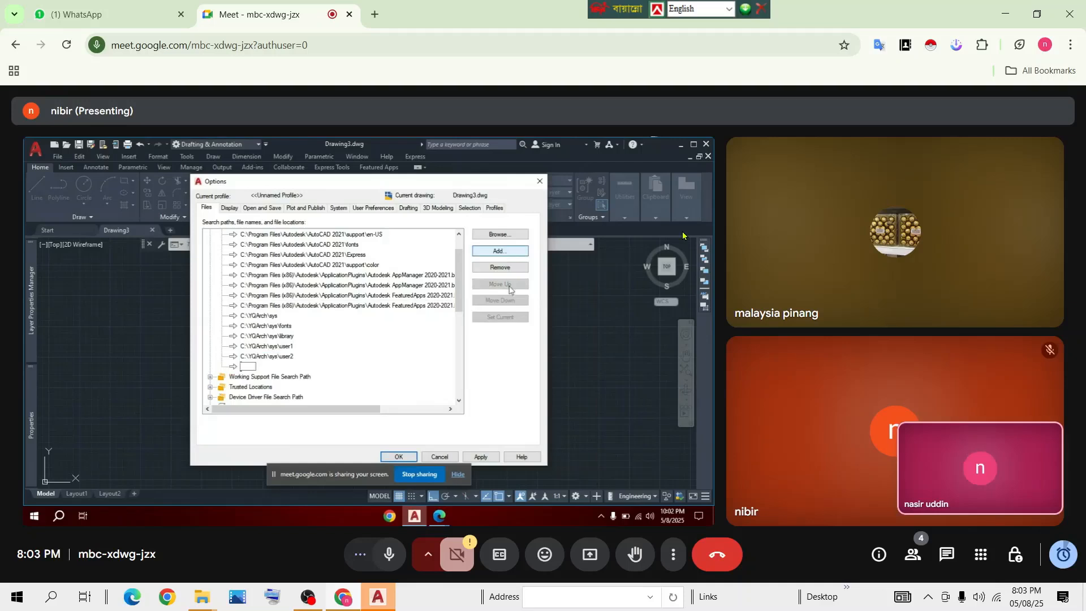
click(498, 235)
click(498, 235)
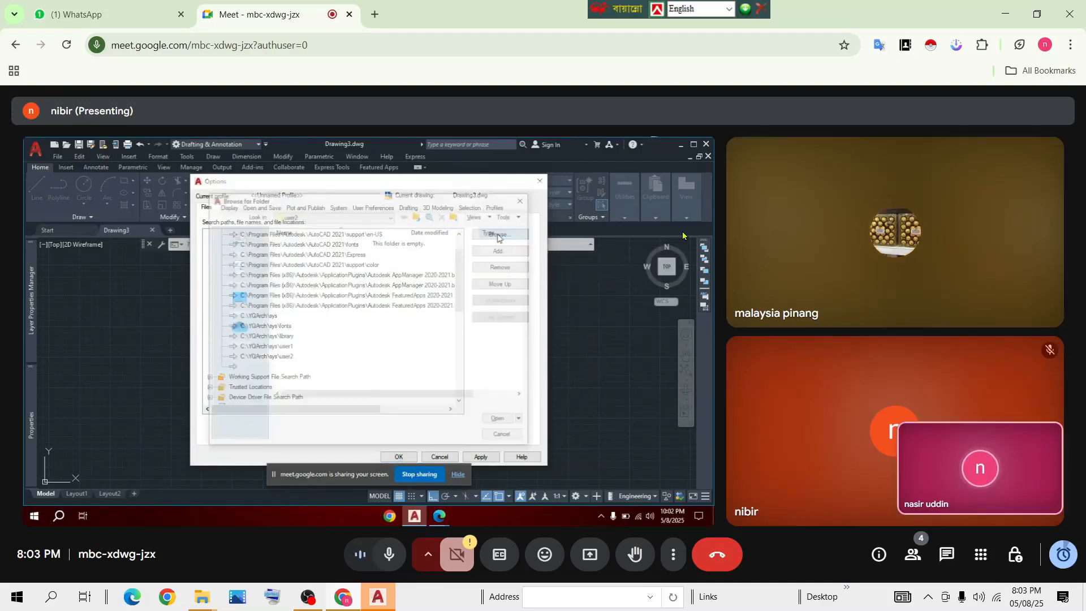
click(327, 217)
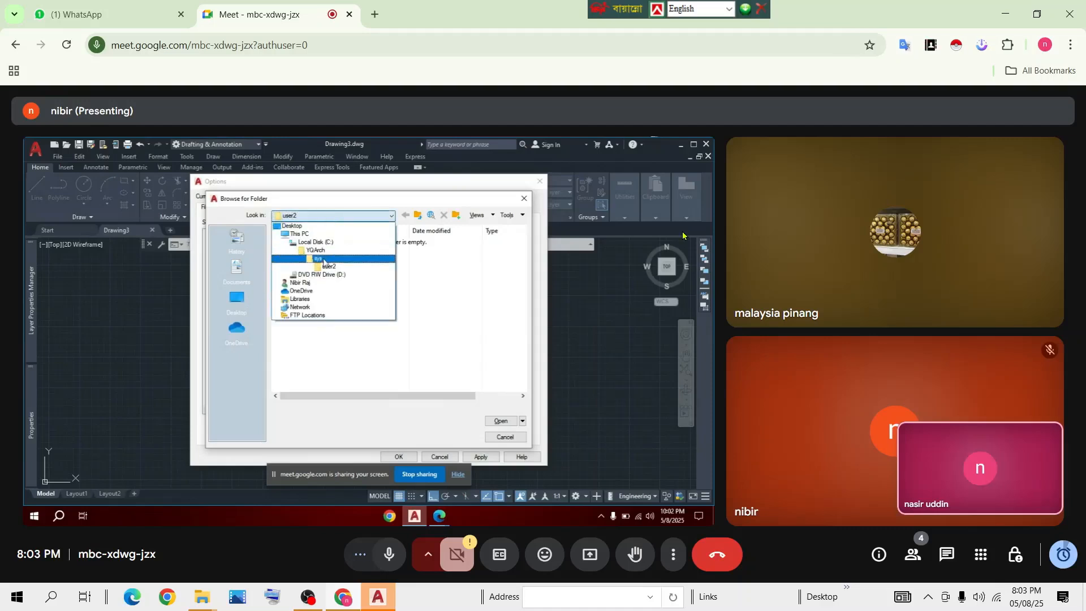
click(321, 251)
double_click(316, 245)
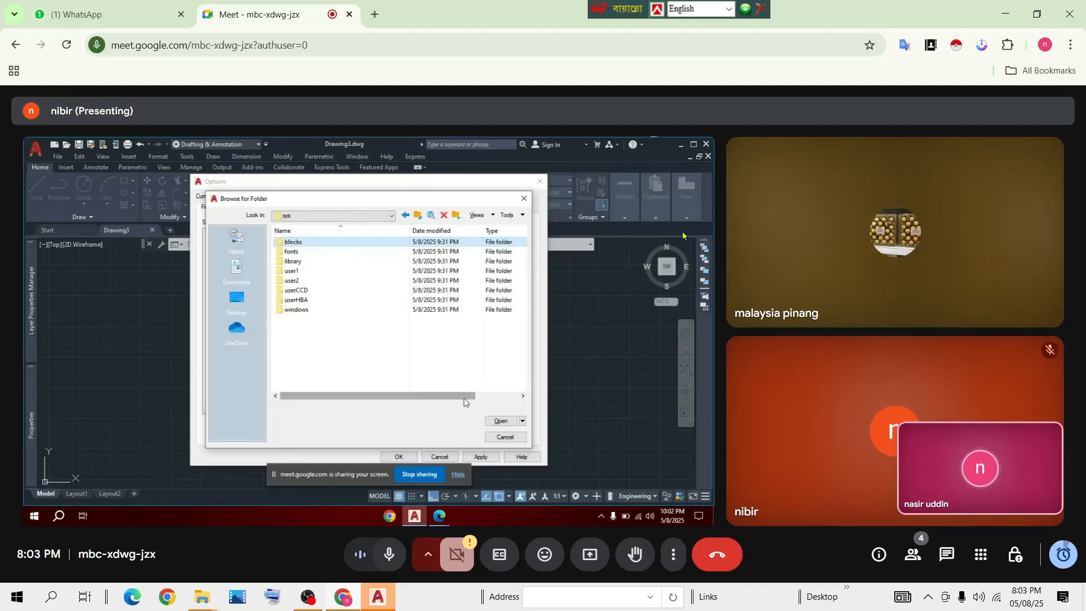
click(502, 421)
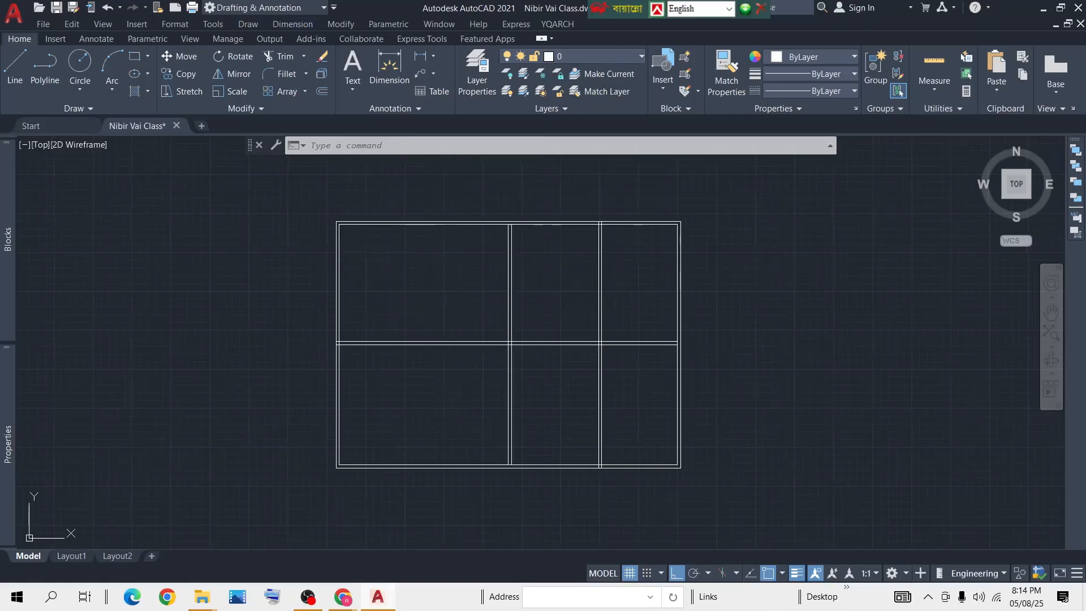
middle_drag(443, 245, 432, 267)
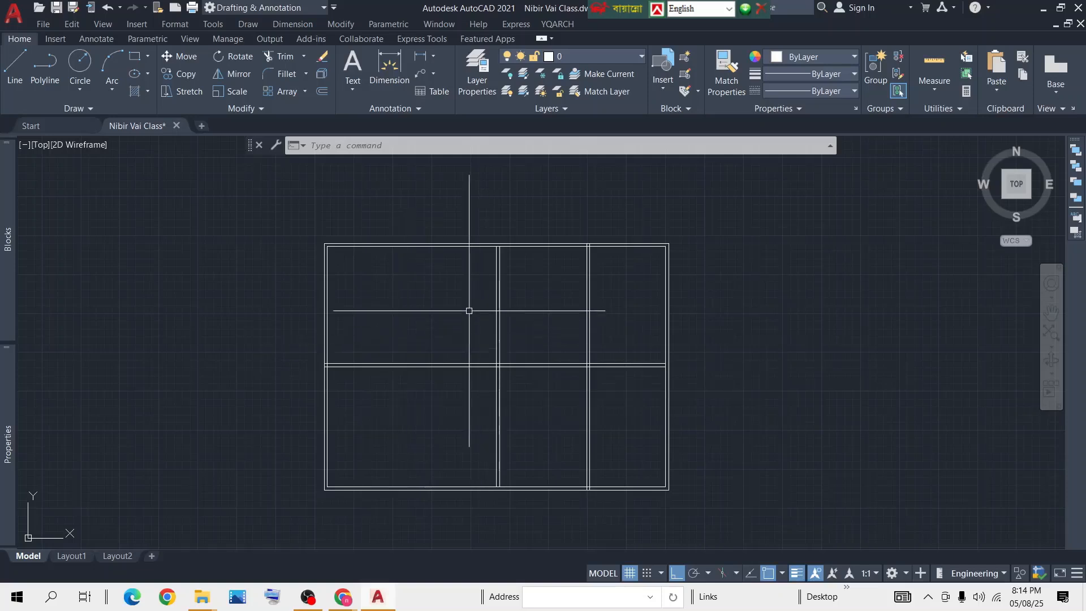
scroll(470, 306, up, 2)
middle_drag(473, 300, 446, 271)
scroll(484, 238, down, 4)
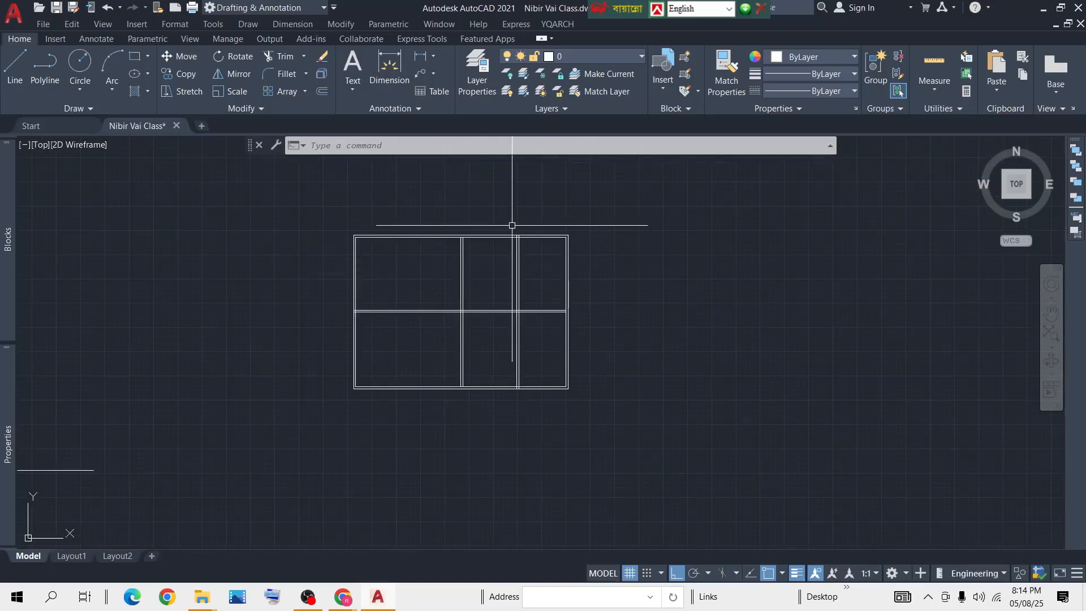
scroll(426, 266, up, 2)
middle_drag(423, 271, 435, 300)
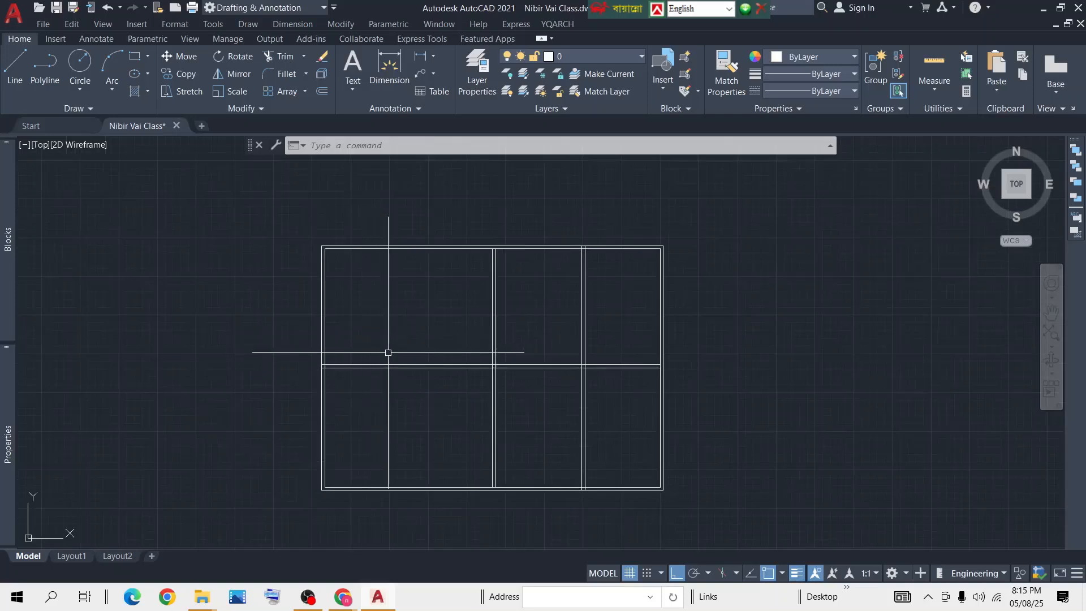
scroll(403, 347, up, 2)
scroll(402, 327, down, 2)
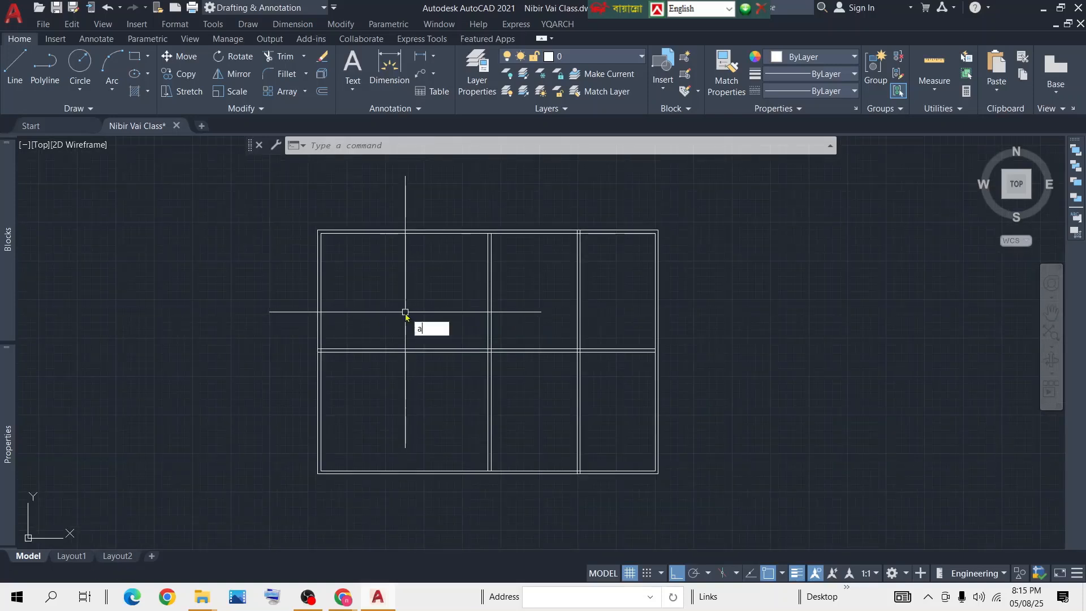
Insert a YQArch planar door at the left end of the horizontal partition wall, hinged on its right side and swinging into the upper-left room.
text(d)
key(Return)
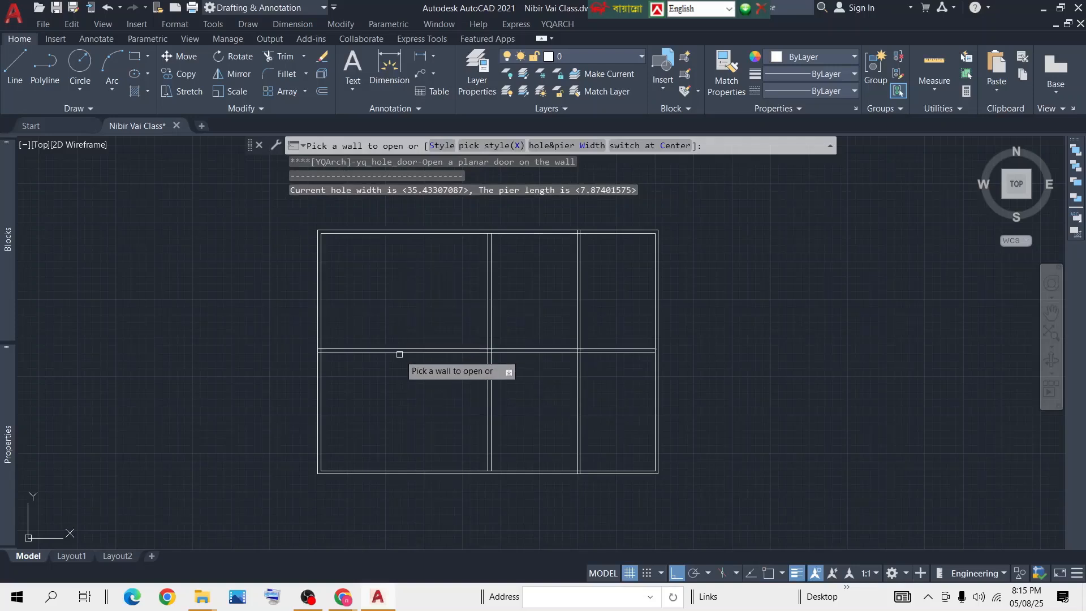
click(400, 354)
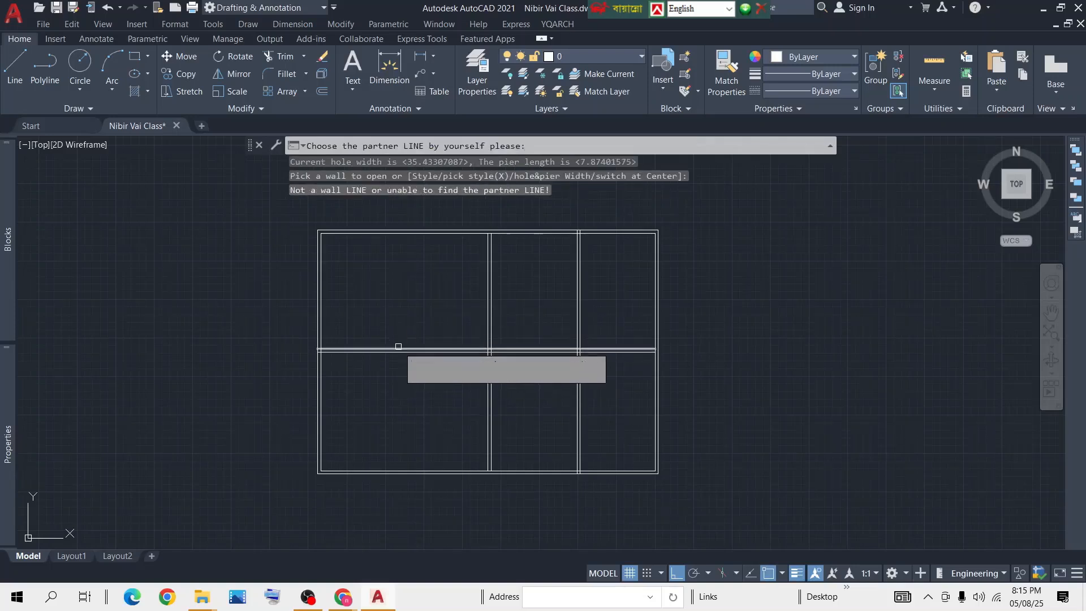
click(398, 348)
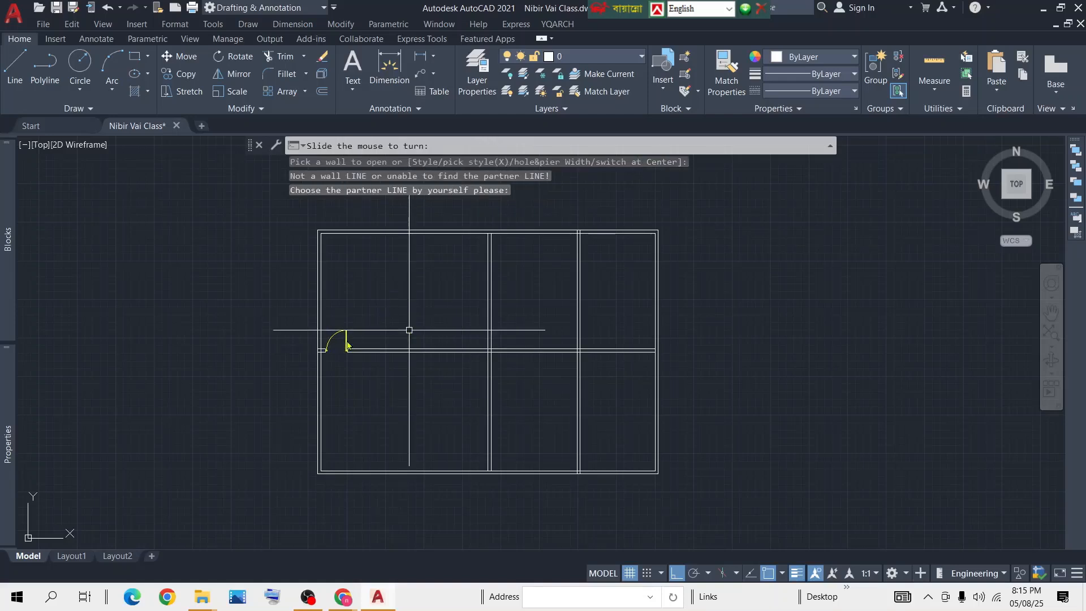
scroll(331, 346, up, 2)
click(319, 365)
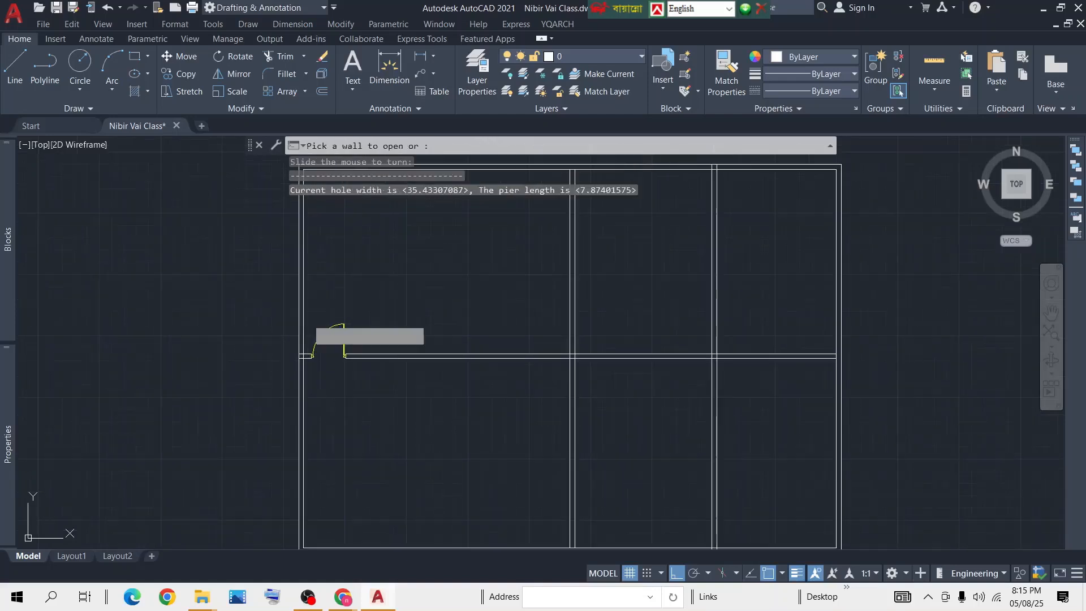
scroll(329, 346, up, 4)
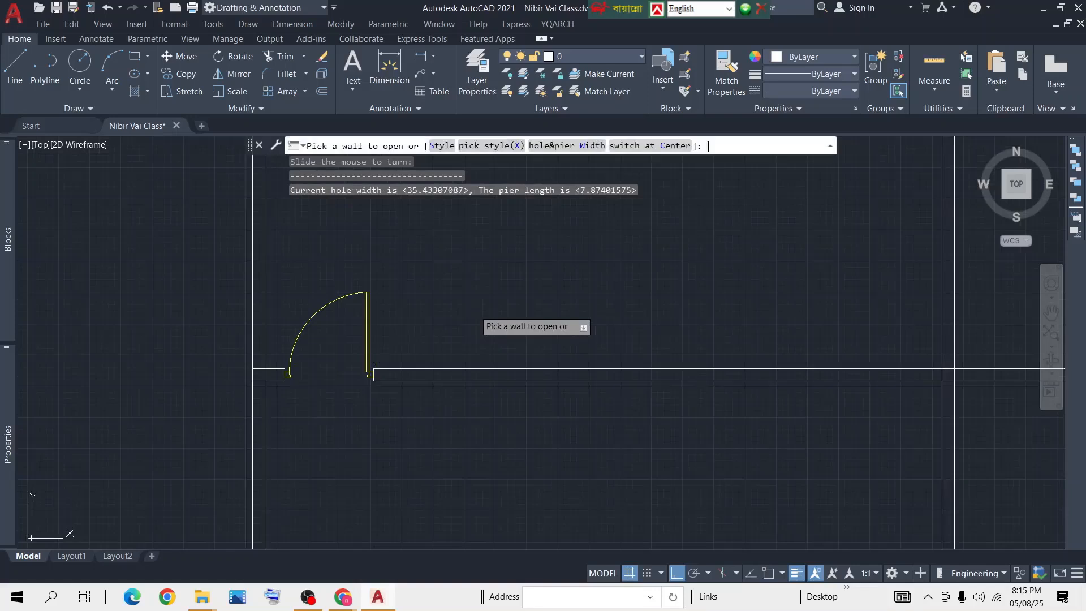
scroll(424, 315, down, 3)
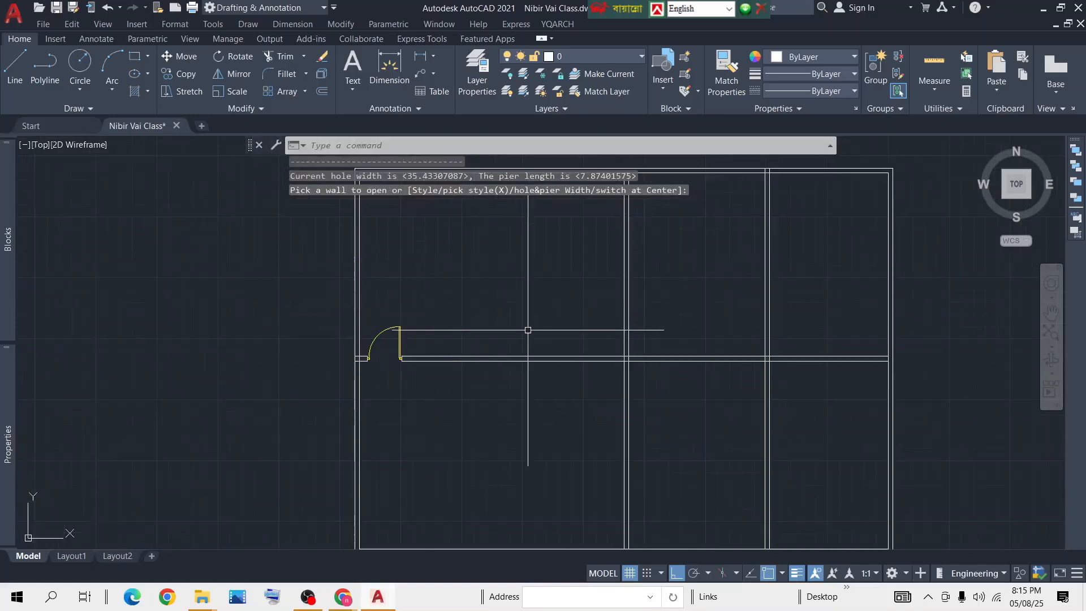
Insert a YQArch planar window into the horizontal partition wall, midway between the door and the first vertical partition.
scroll(467, 329, down, 2)
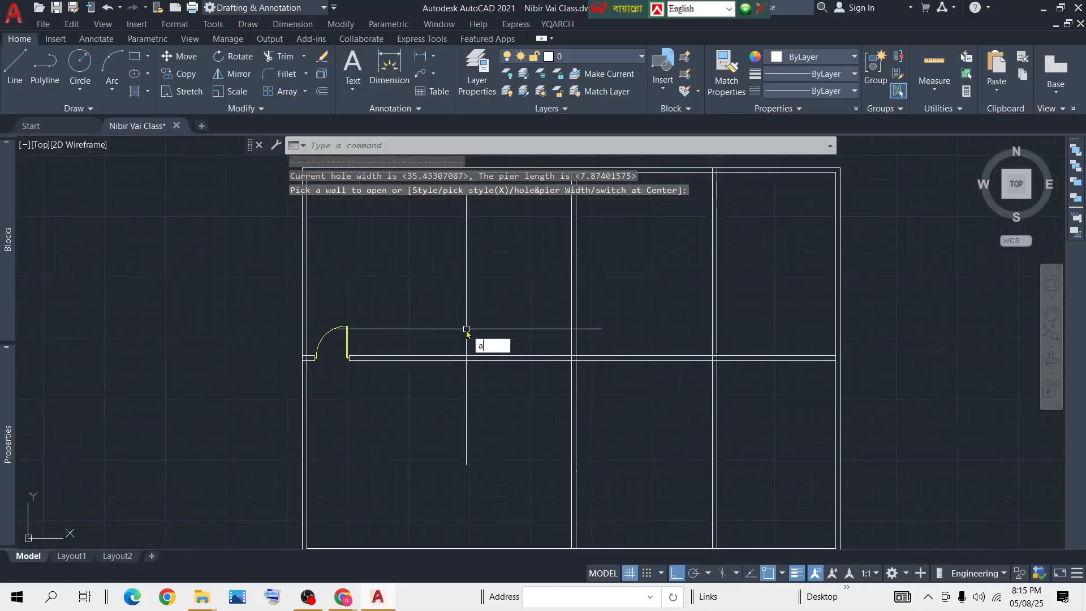
key(Return)
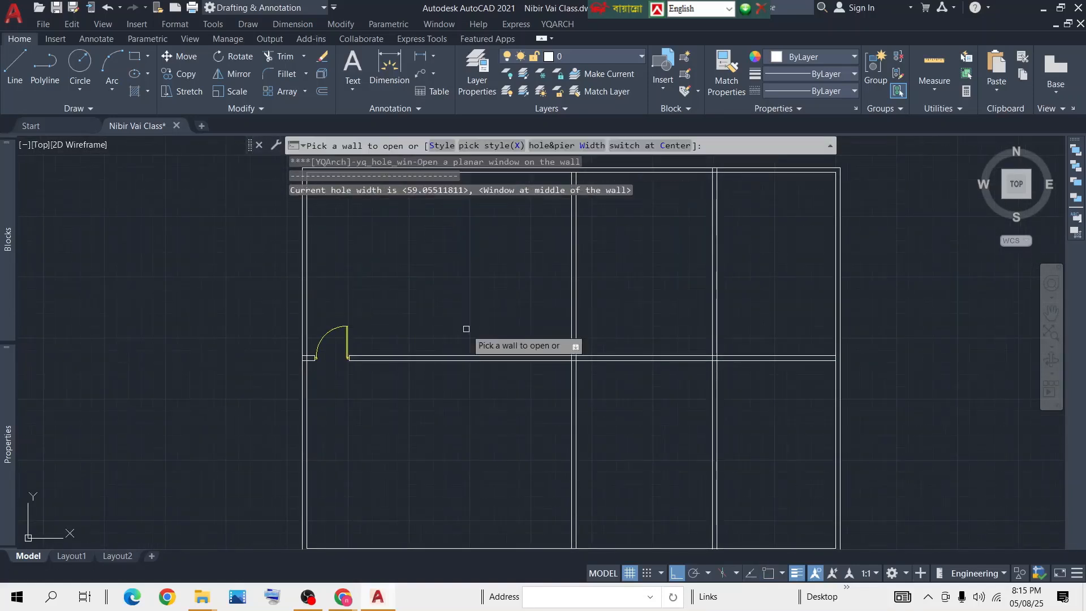
click(472, 358)
click(475, 361)
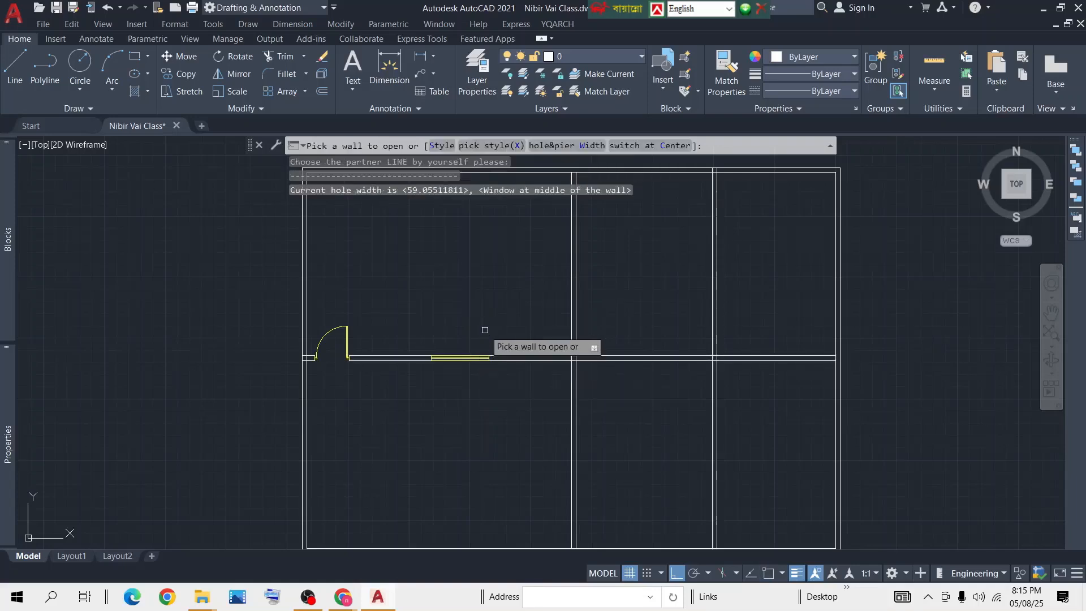
scroll(464, 359, up, 8)
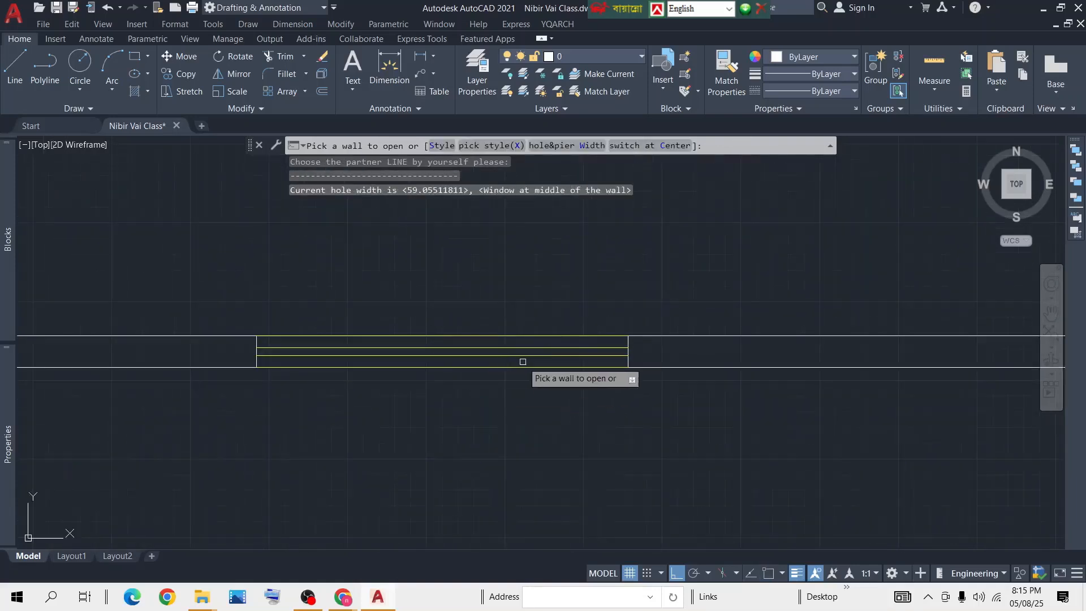
scroll(524, 373, down, 8)
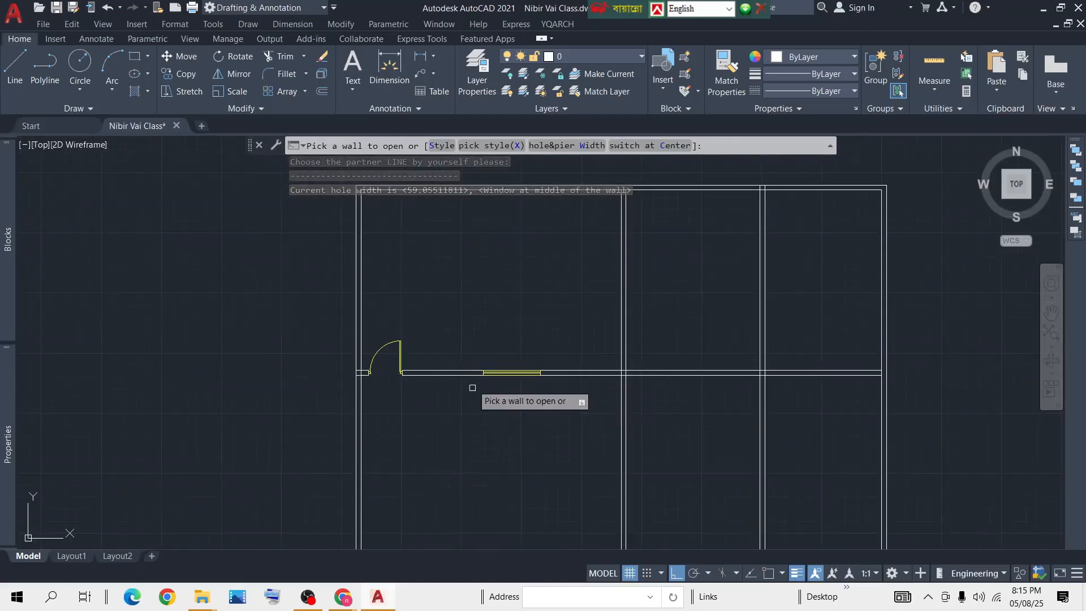
scroll(529, 354, up, 3)
scroll(516, 343, down, 4)
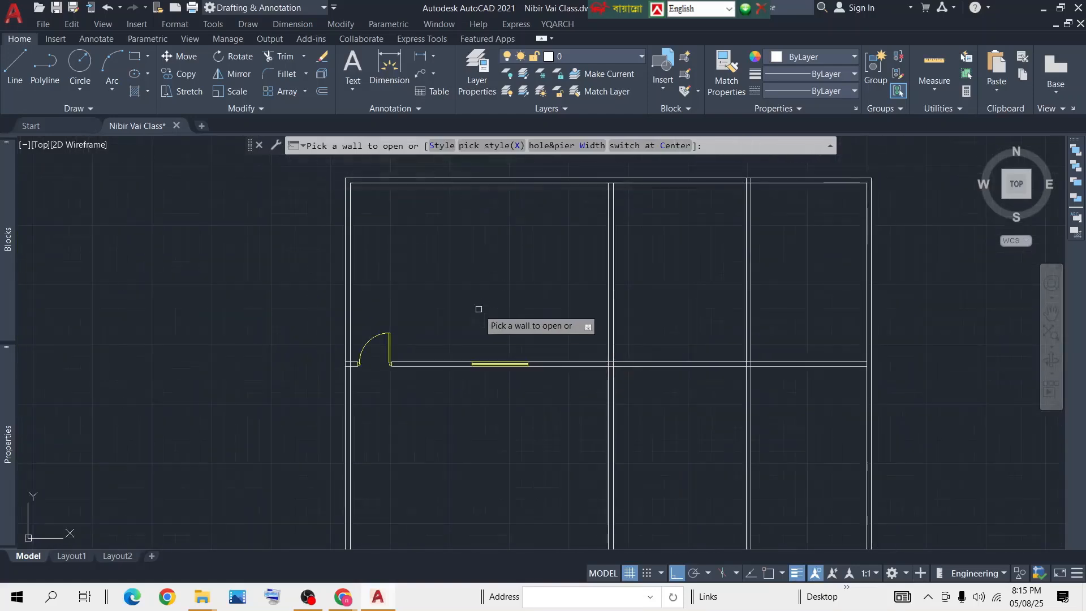
mouse_move(467, 290)
middle_down()
mouse_move(507, 289)
mouse_move(410, 303)
middle_up()
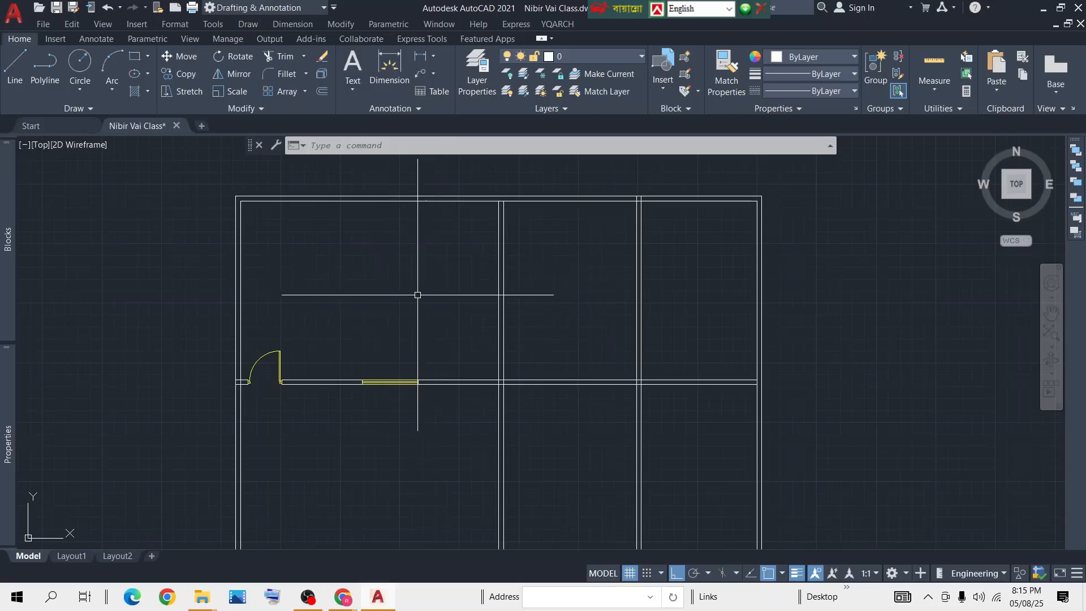
Arrange the YQArch Living Room furniture set across the upper-left room, with the sofa against the right partition and the TV cabinet on the left wall.
middle_drag(414, 291, 422, 311)
text(JJ)
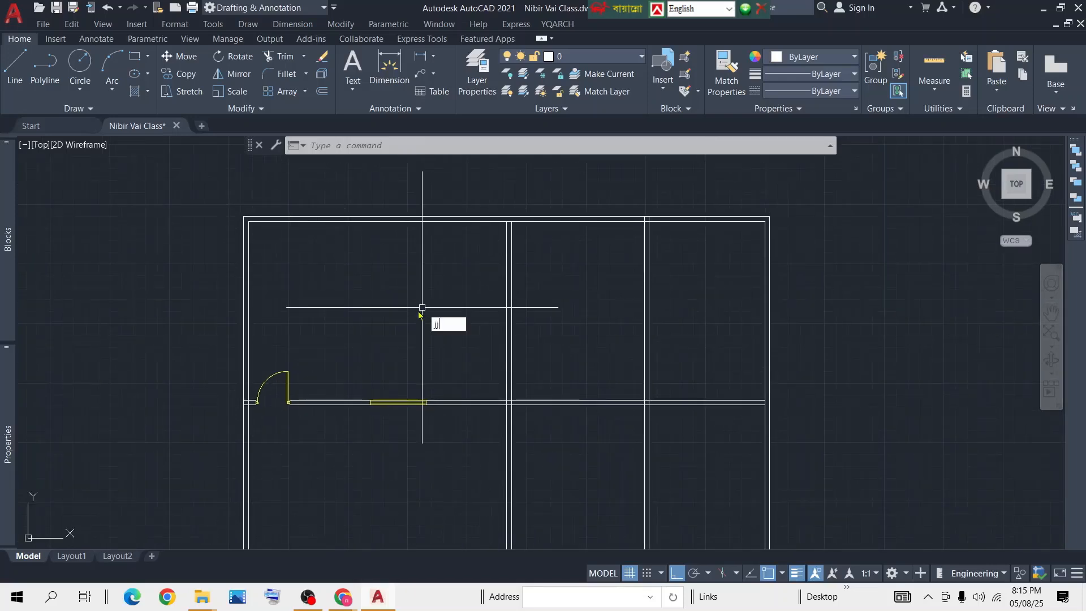
key(Return)
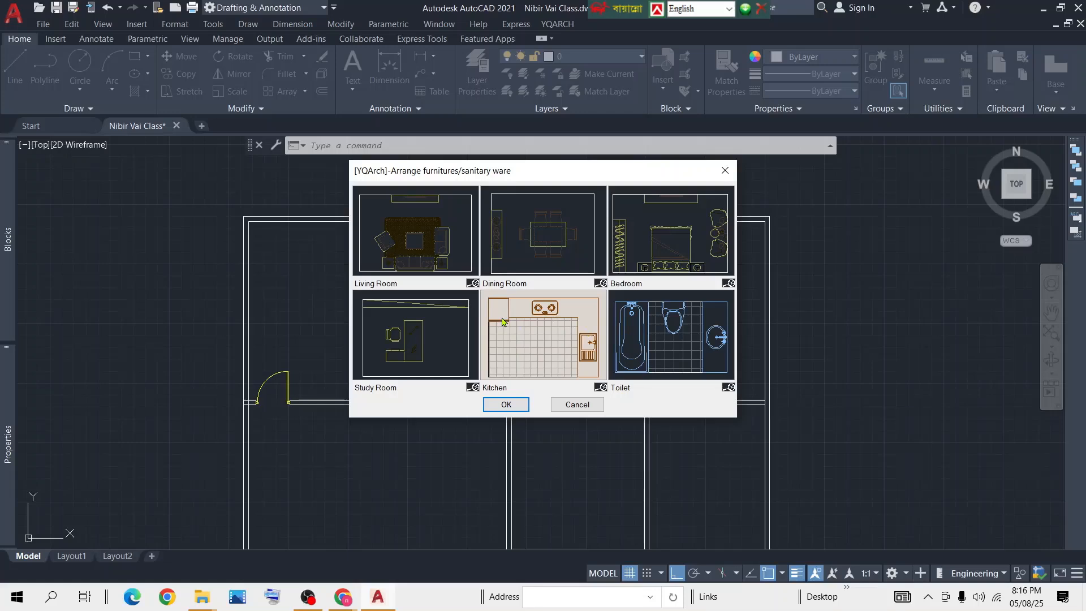
click(422, 239)
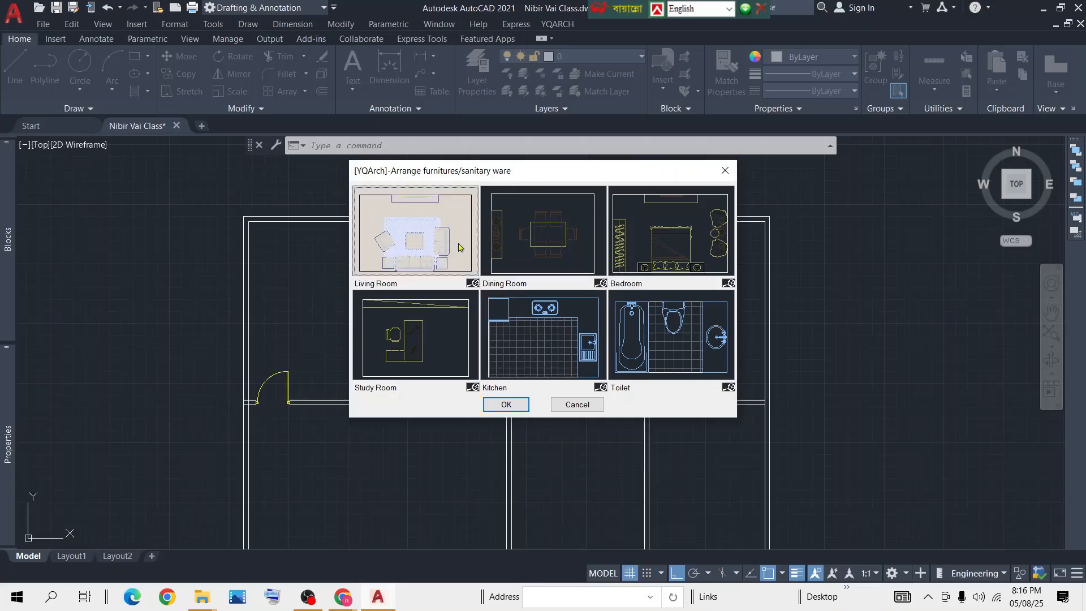
click(505, 404)
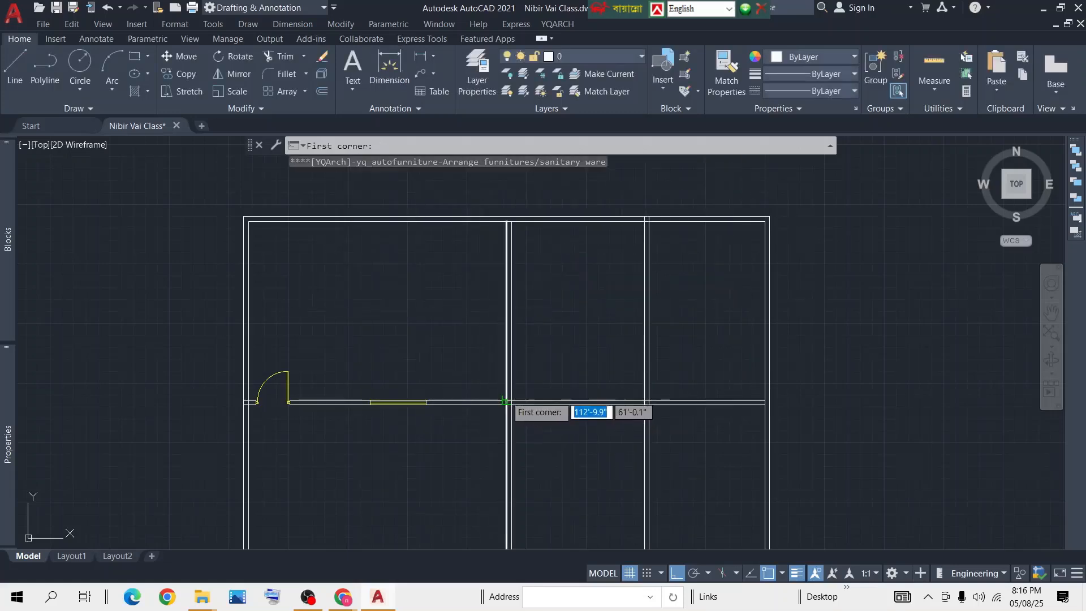
click(505, 401)
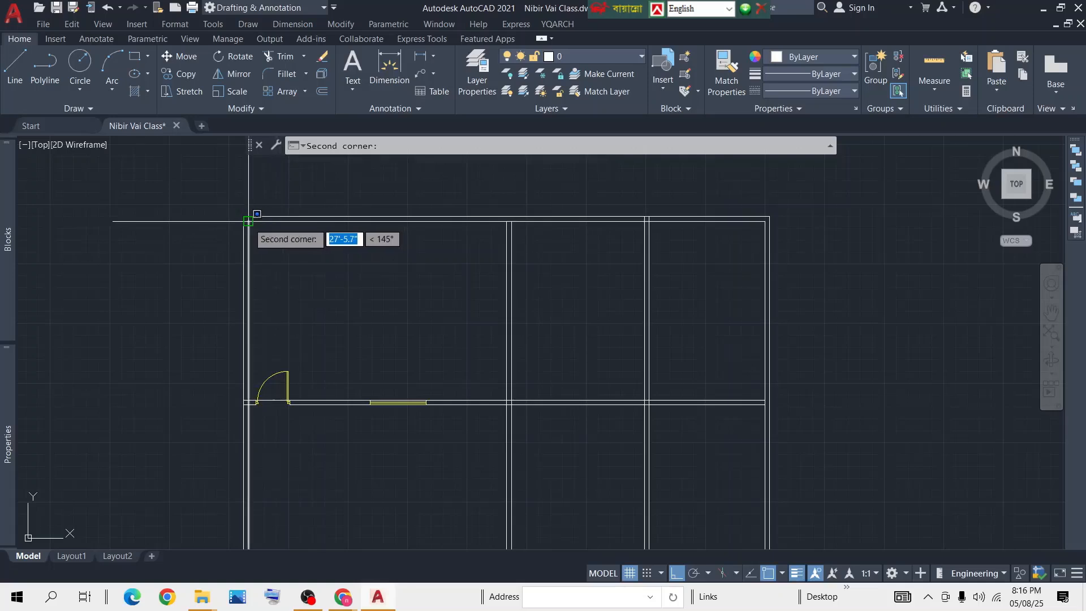
click(248, 221)
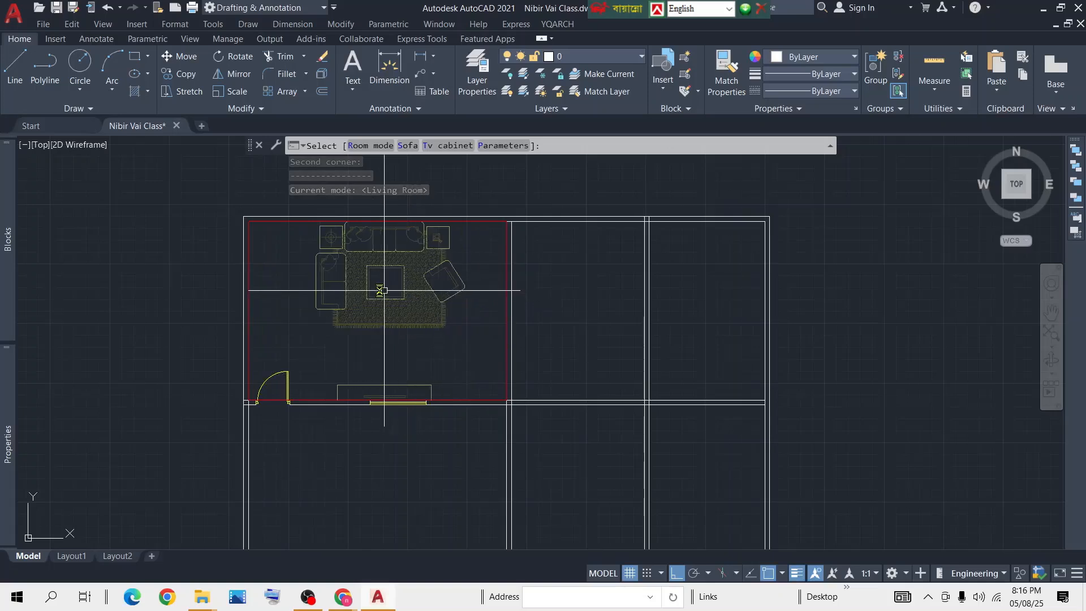
click(446, 316)
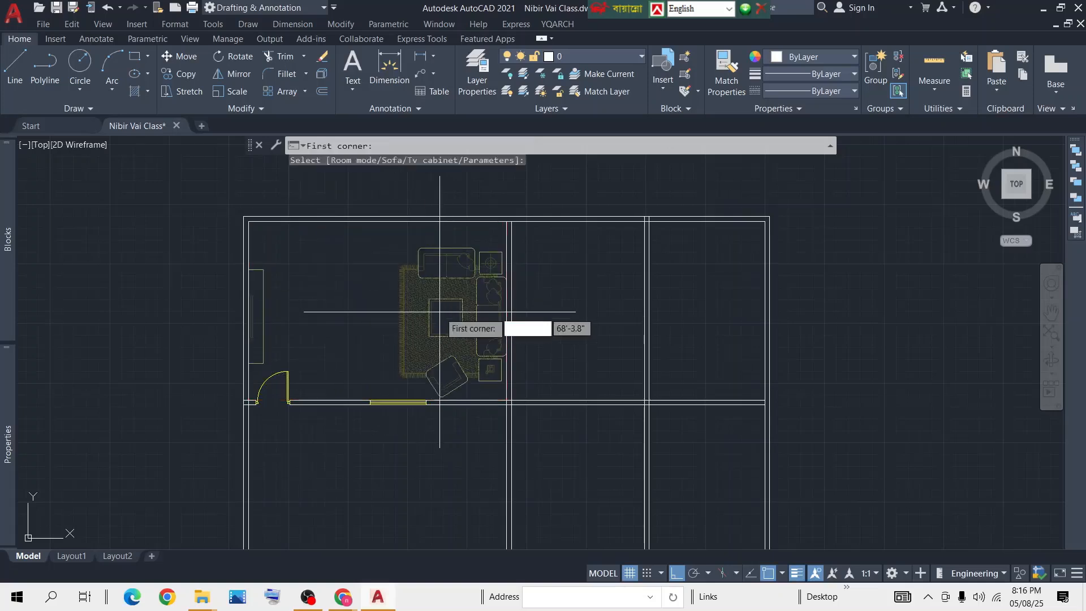
key(Escape)
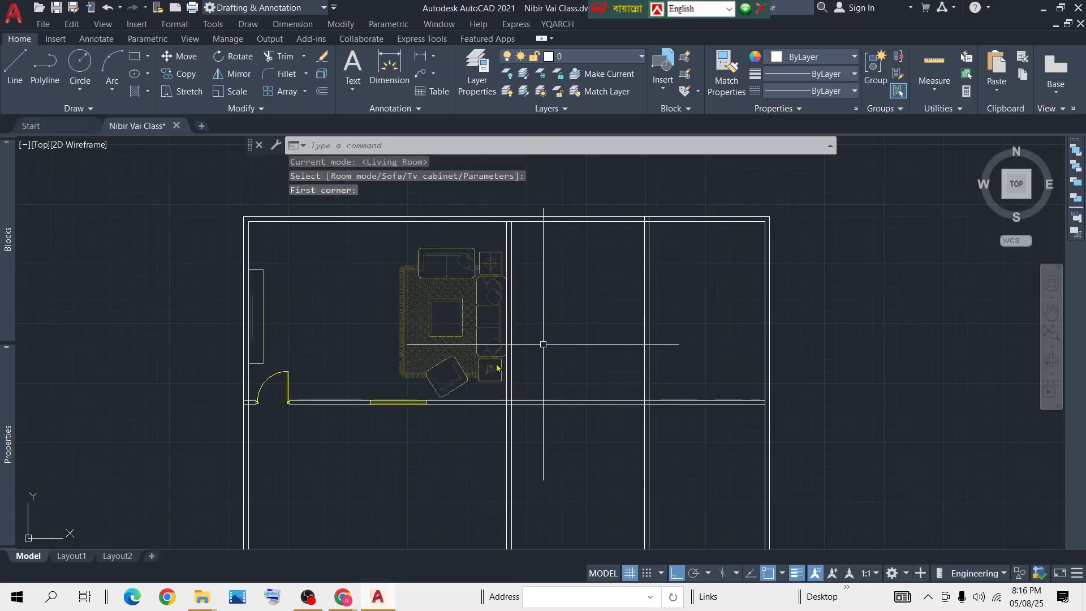
Arrange the YQArch Kitchen set in the upper-middle room, with the cooker, sink and ice box along the top wall and tiling below.
middle_drag(596, 339, 529, 349)
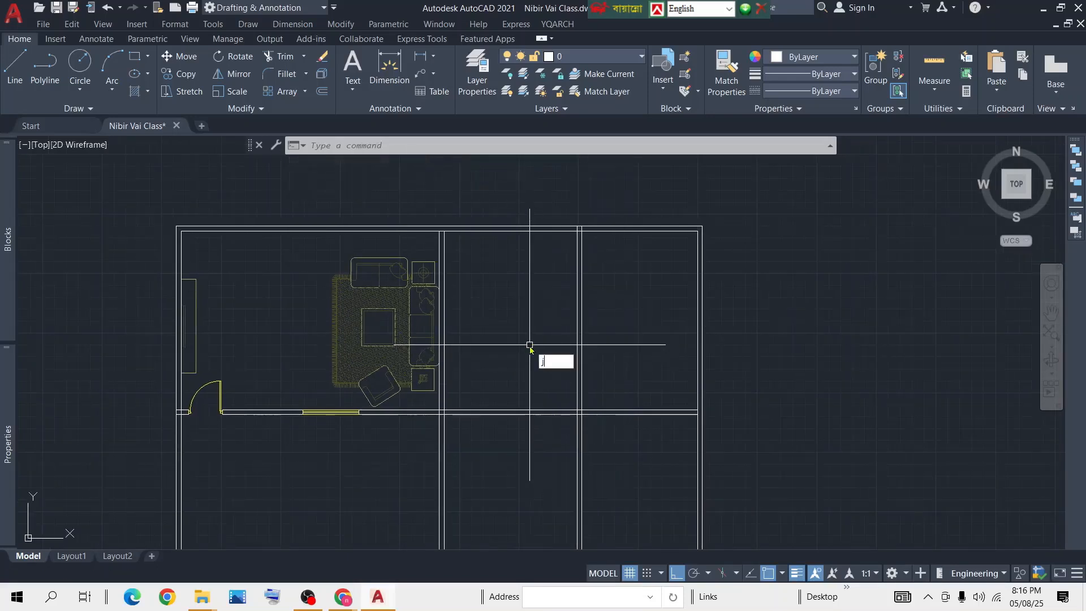
key(Return)
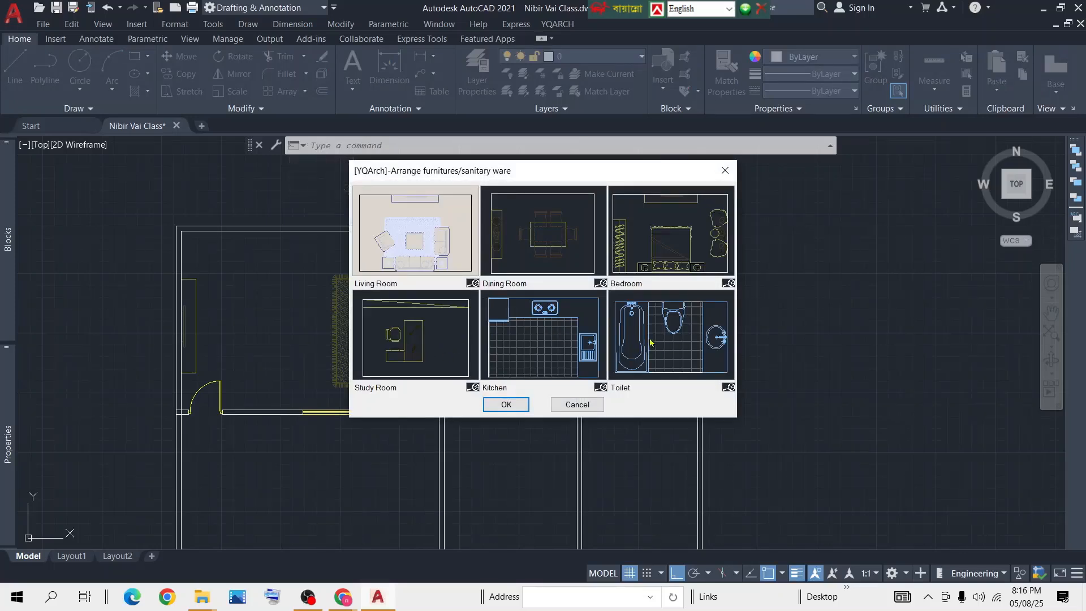
click(549, 340)
click(506, 404)
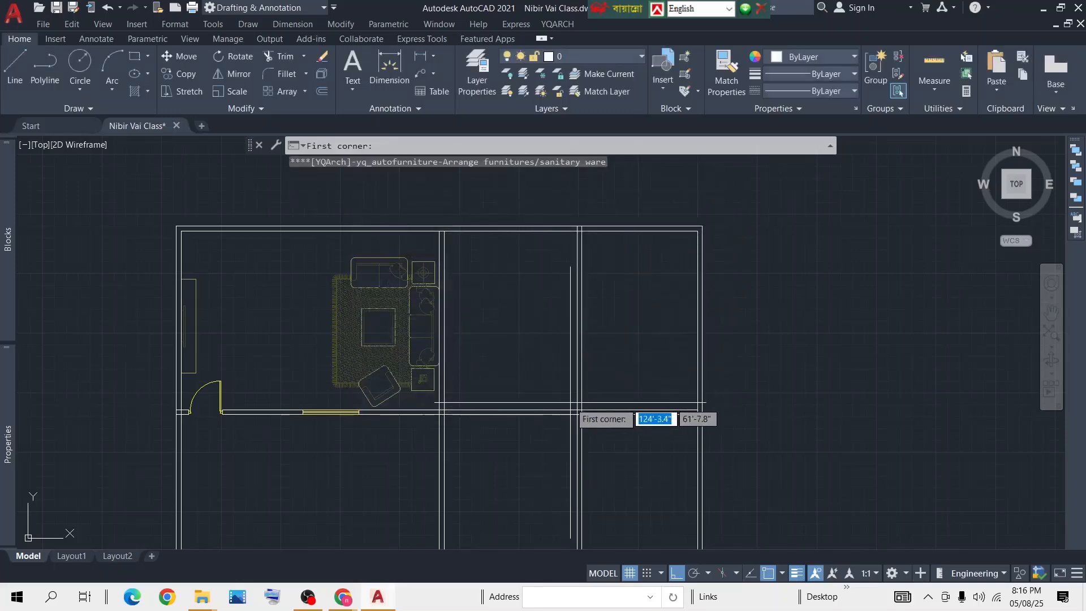
click(572, 405)
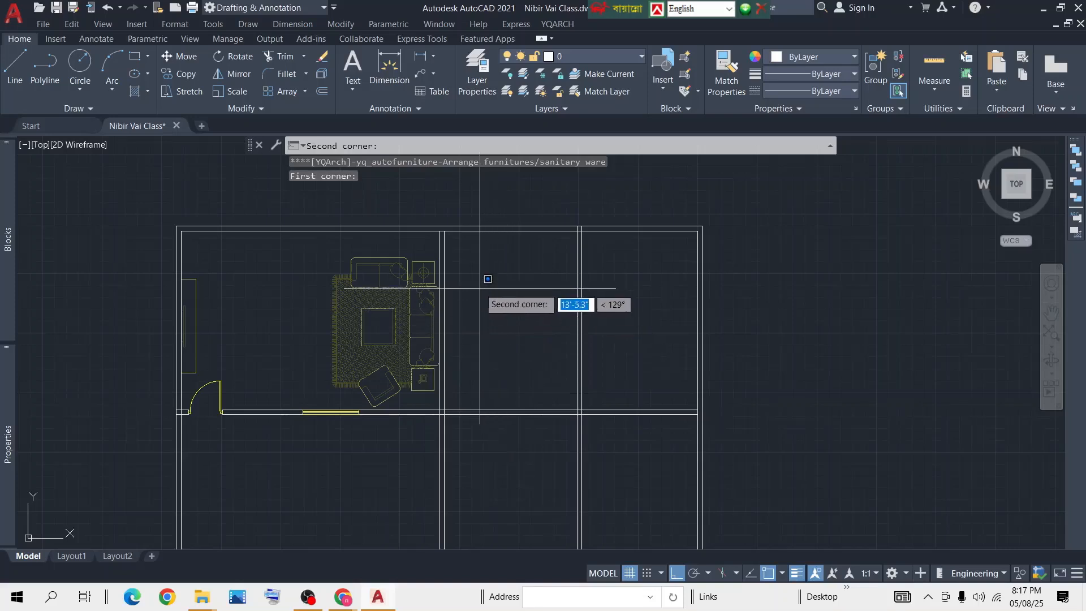
click(445, 231)
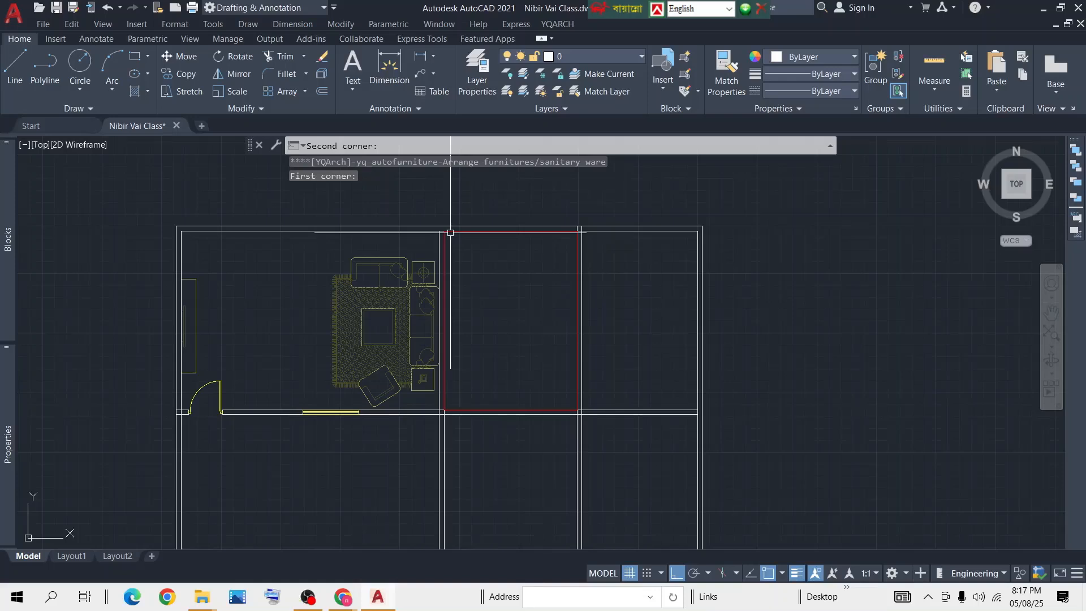
click(450, 232)
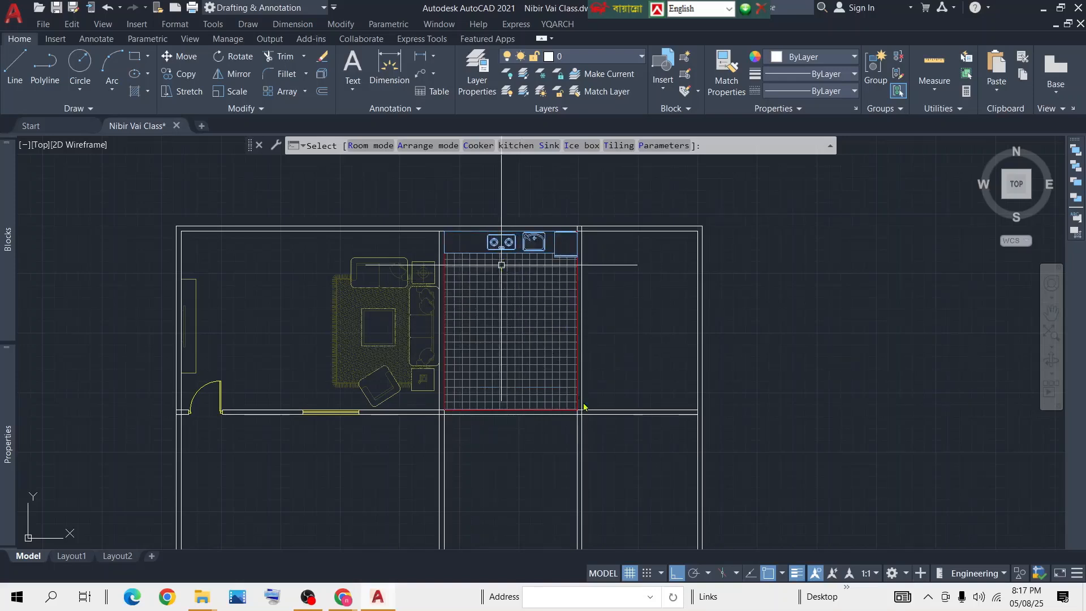
click(501, 265)
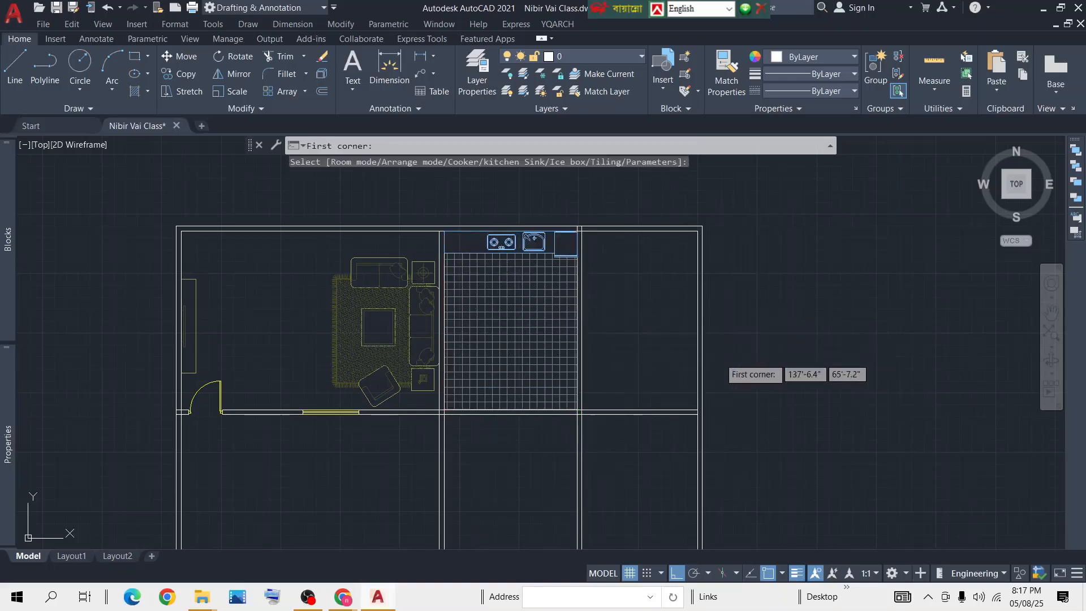
key(Escape)
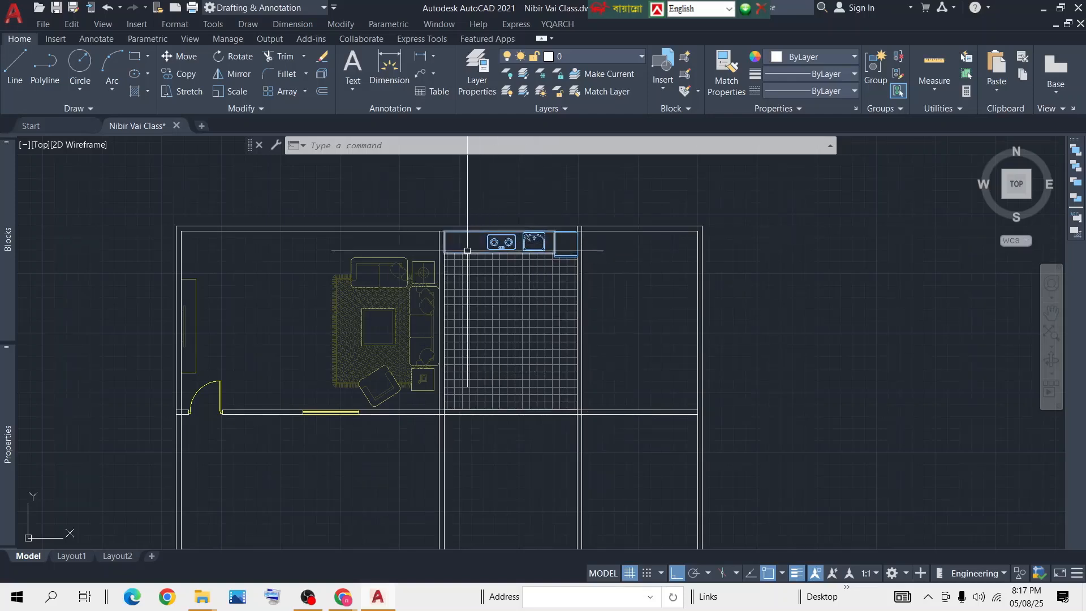
Explode the kitchen's floor tiling hatch and check that its vertical grid lines can be selected individually.
click(488, 290)
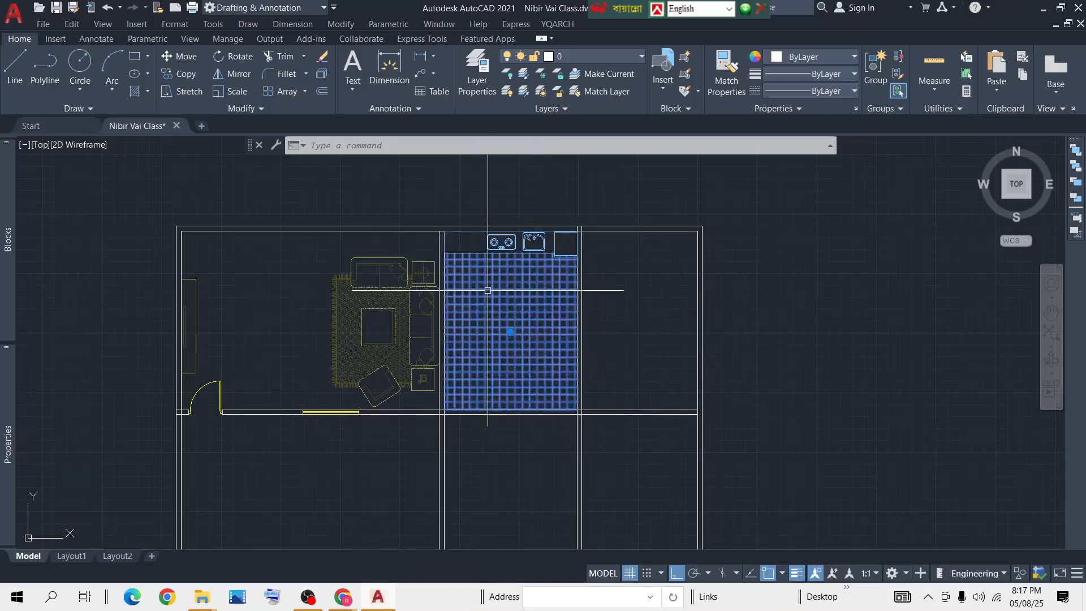
double_click(484, 296)
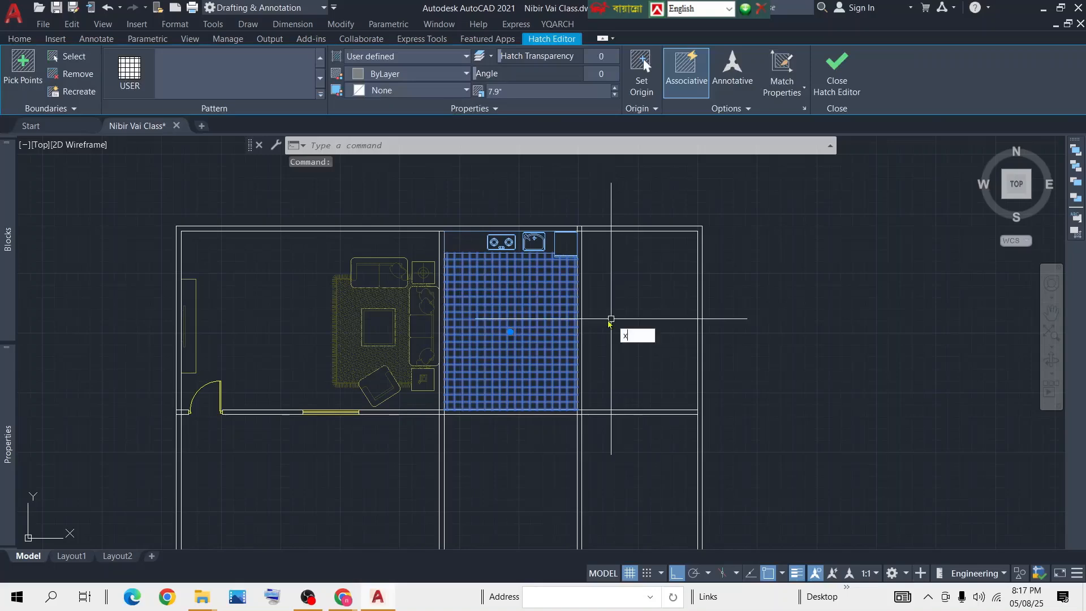
key(Return)
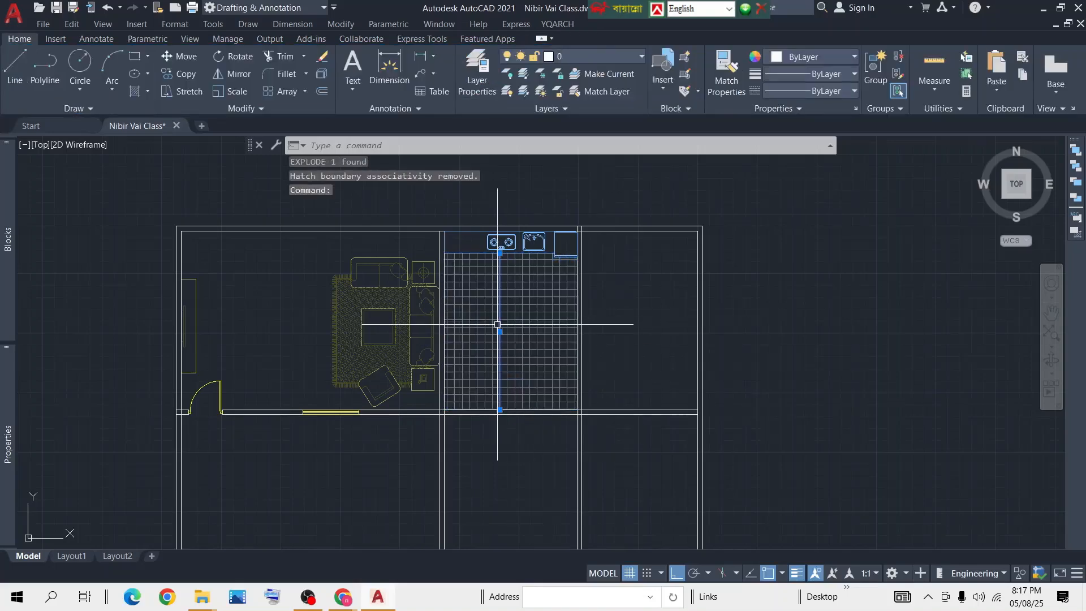
click(500, 325)
click(477, 322)
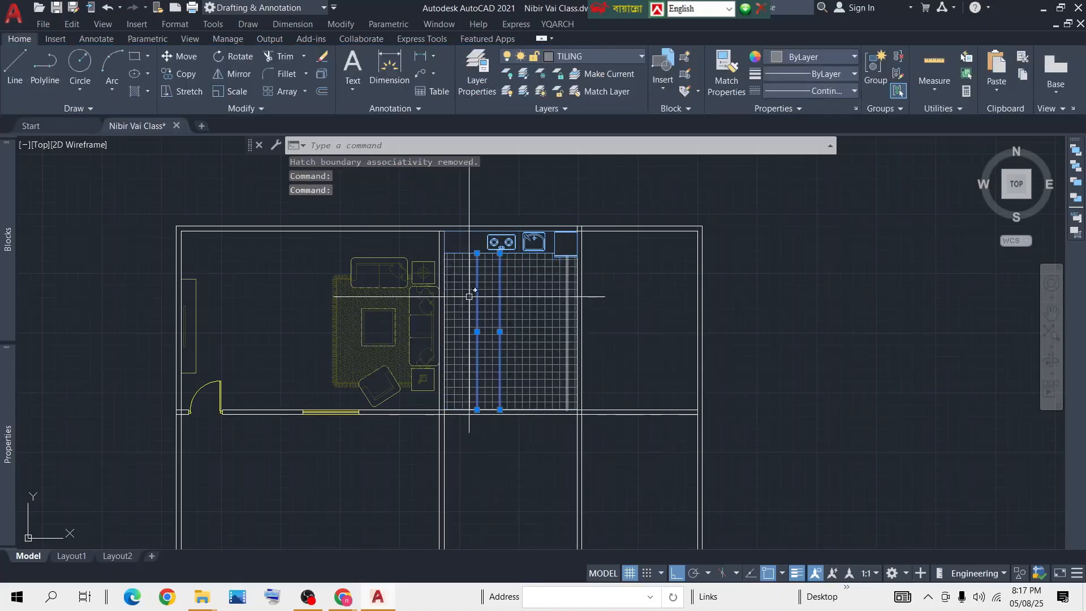
scroll(555, 262, up, 4)
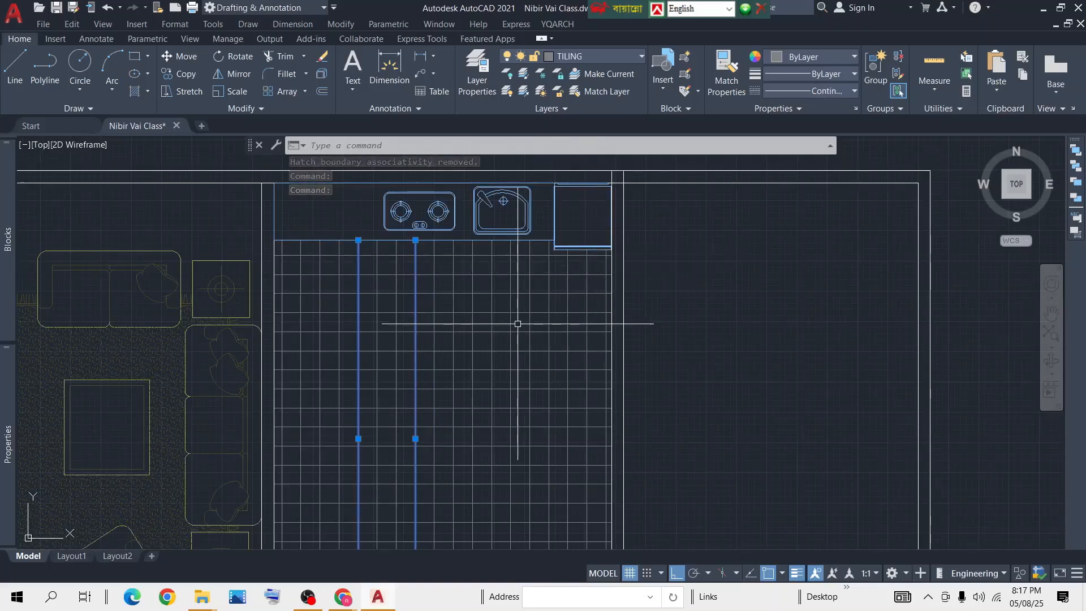
key(Escape)
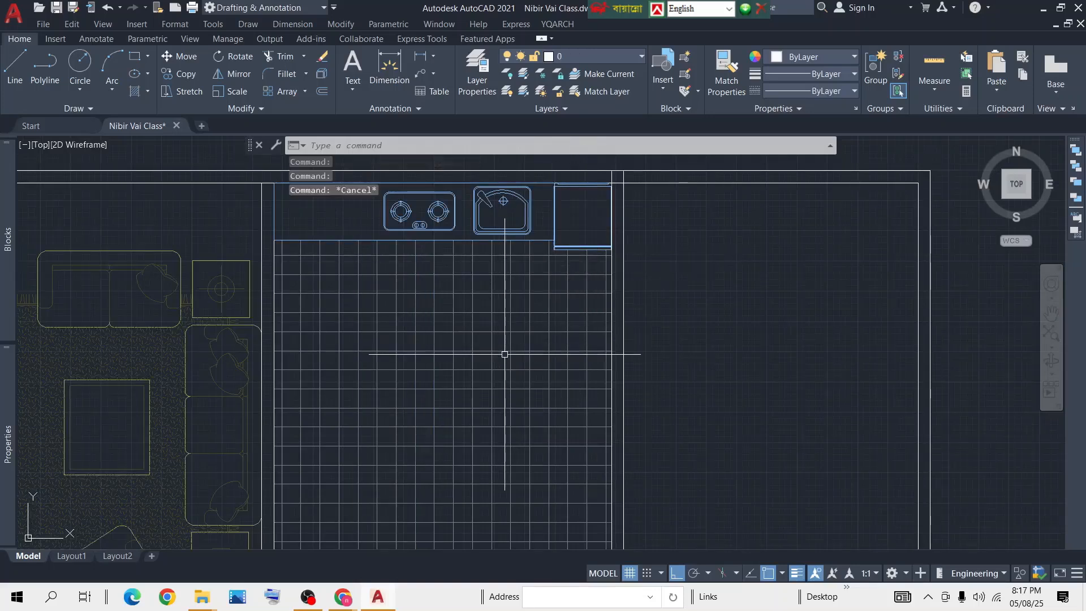
key(ctrl+z)
click(496, 346)
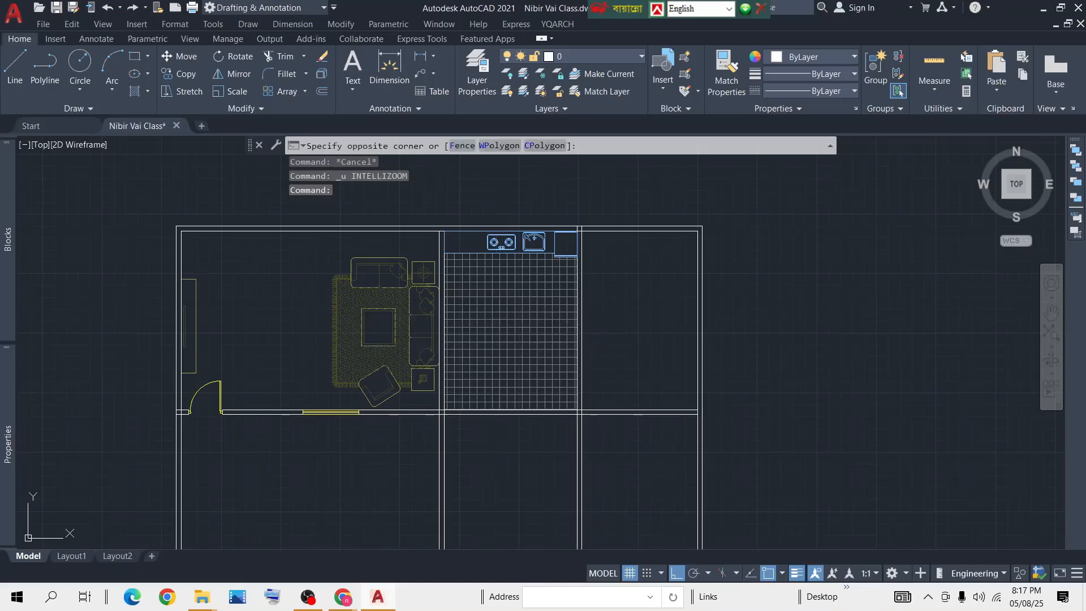
key(Escape)
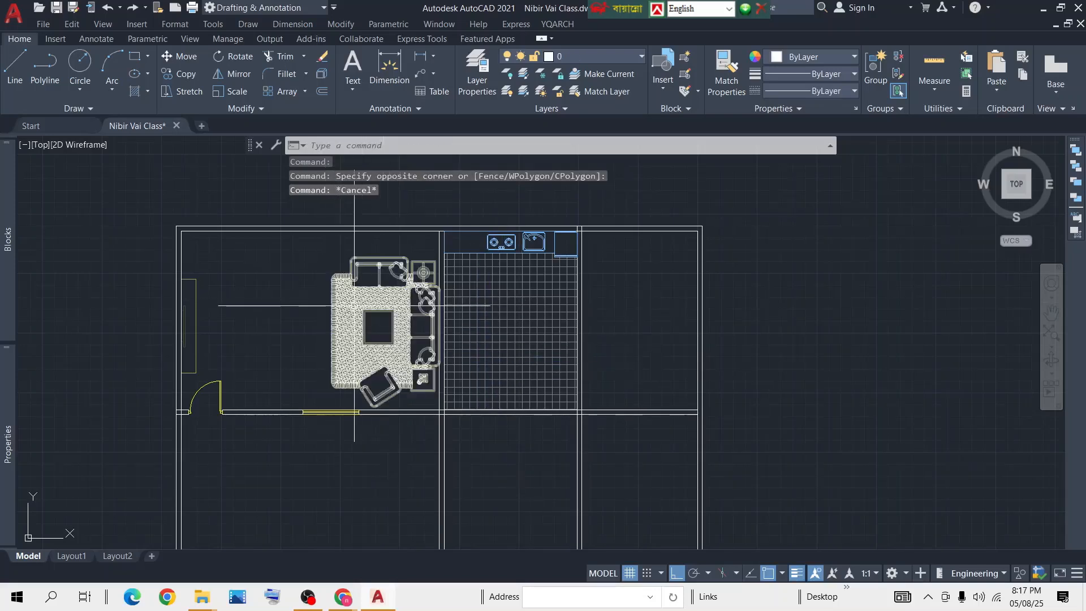
Explode the sofa set block in the upper-left room and check that its carpet hatch can be selected separately.
click(383, 299)
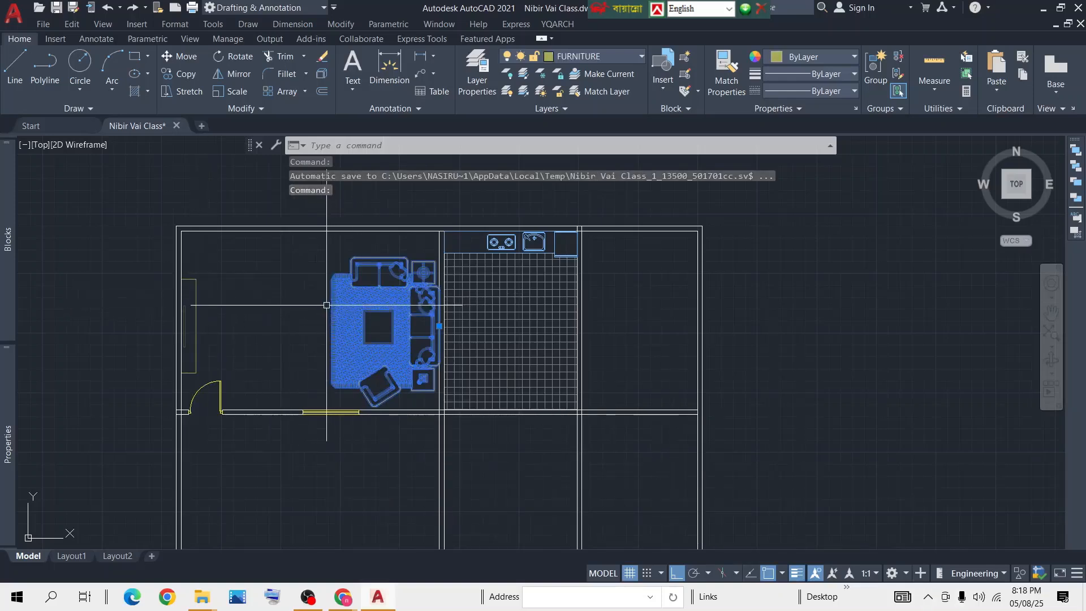
text(x)
key(Return)
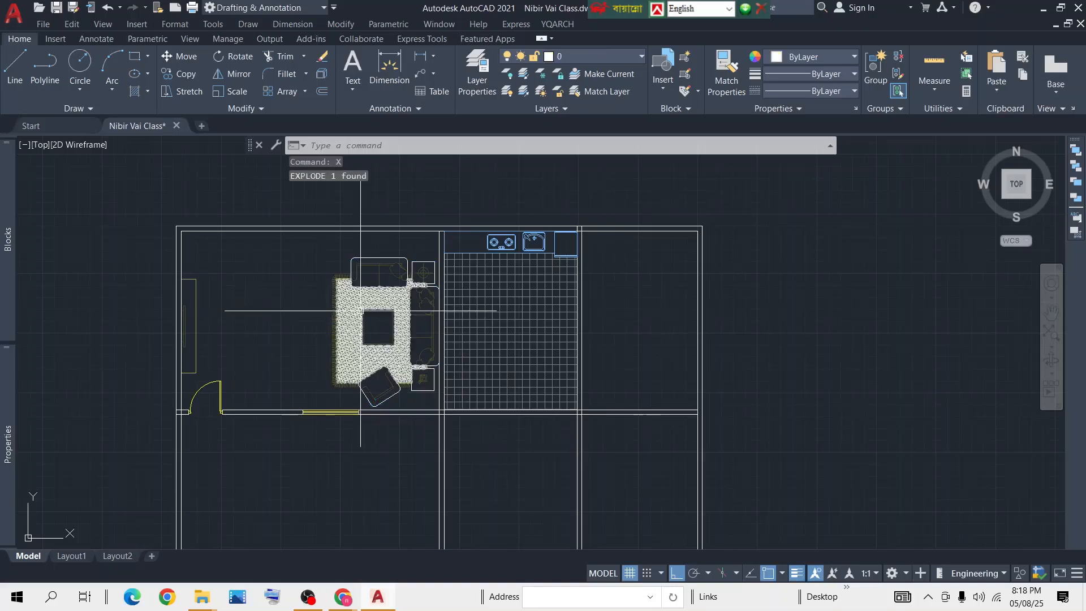
click(362, 309)
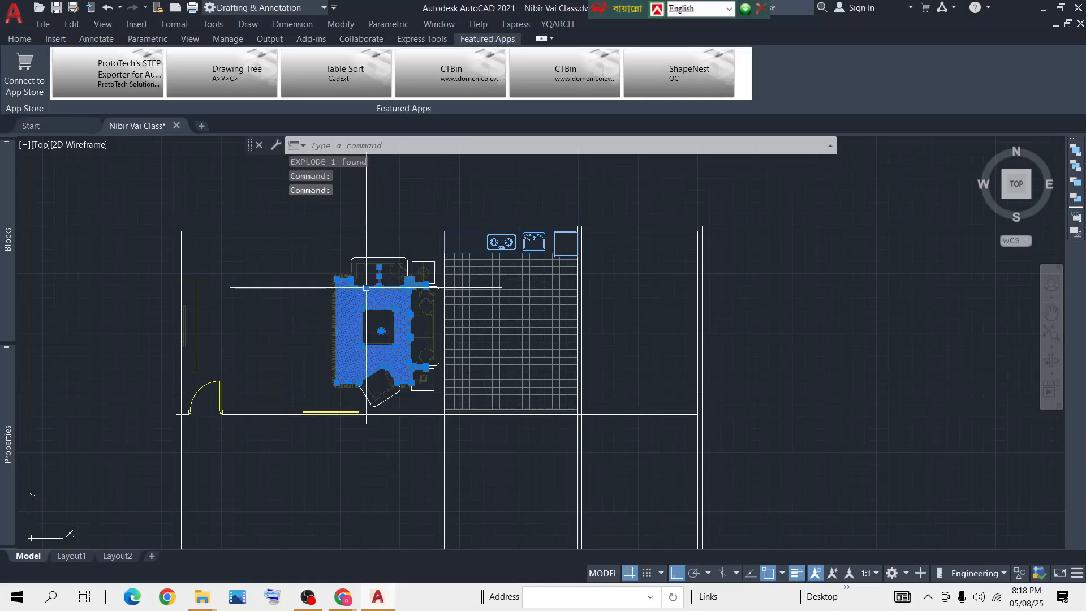
key(Escape)
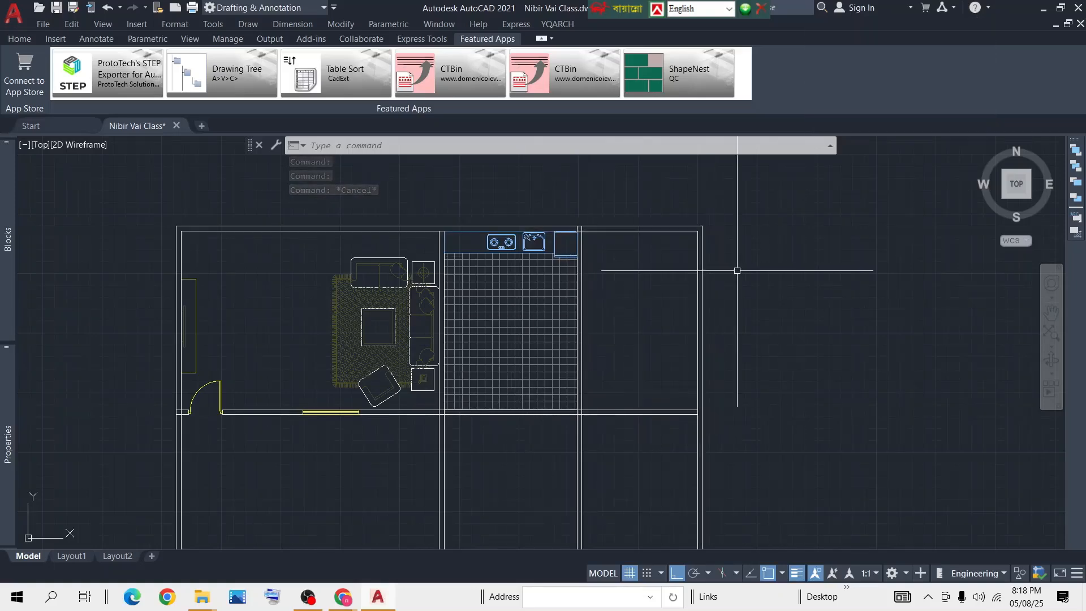
Draw a large horizontal rectangle in the empty space to the right of the floor plan.
middle_drag(737, 273, 627, 300)
scroll(620, 291, down, 5)
scroll(567, 311, up, 8)
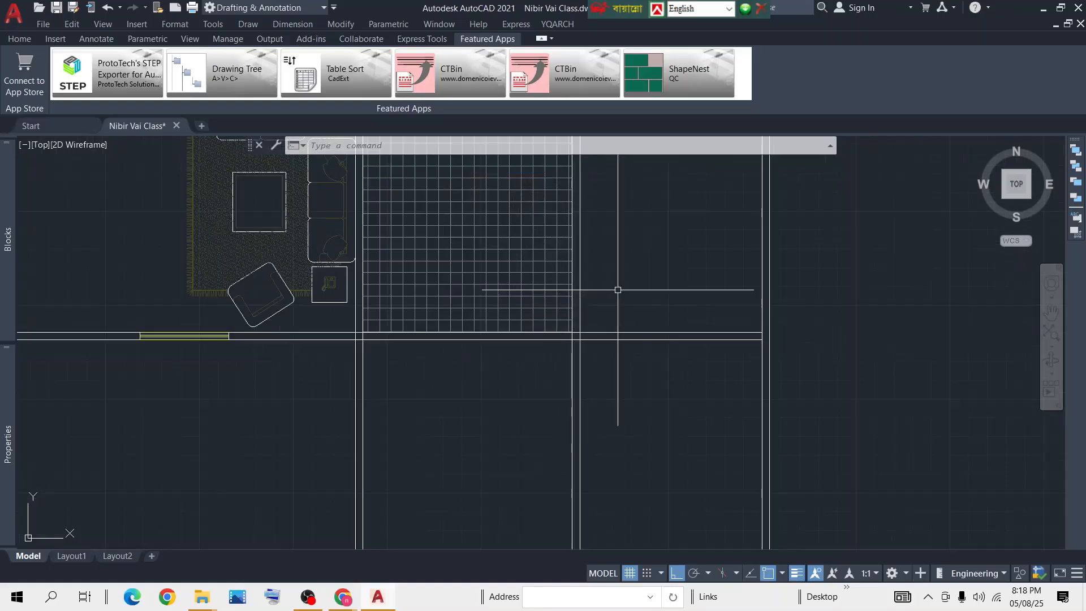
scroll(669, 304, down, 5)
scroll(516, 346, up, 1)
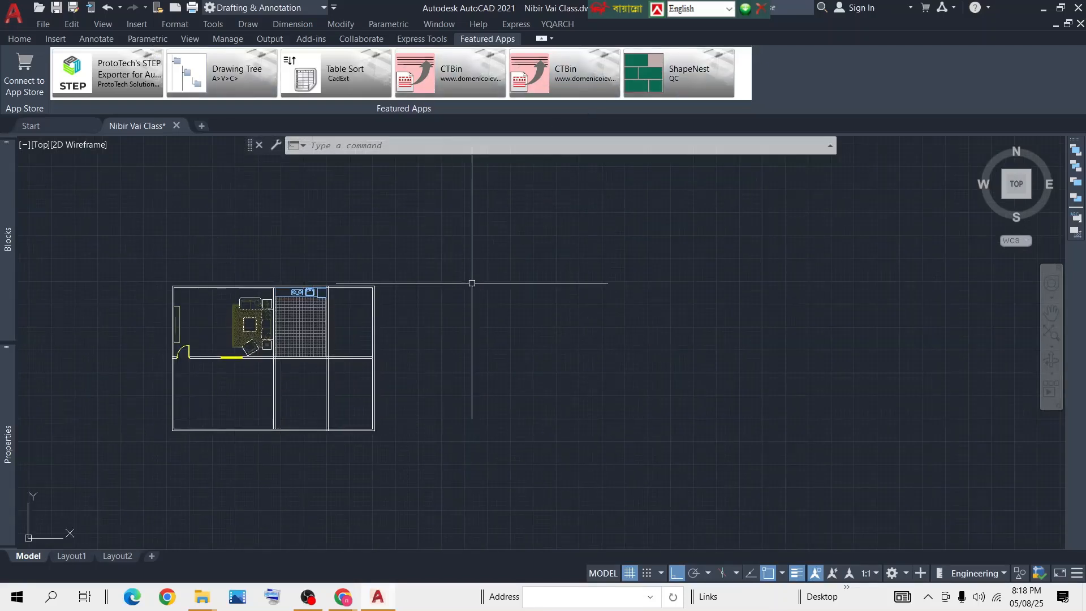
key(Escape)
key(Escape)
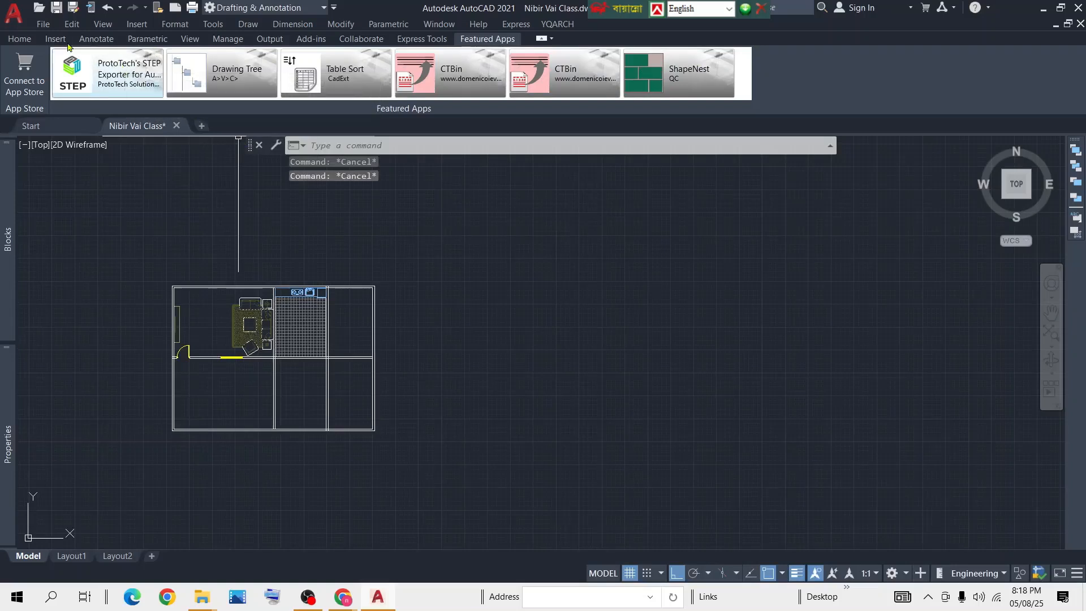
click(23, 39)
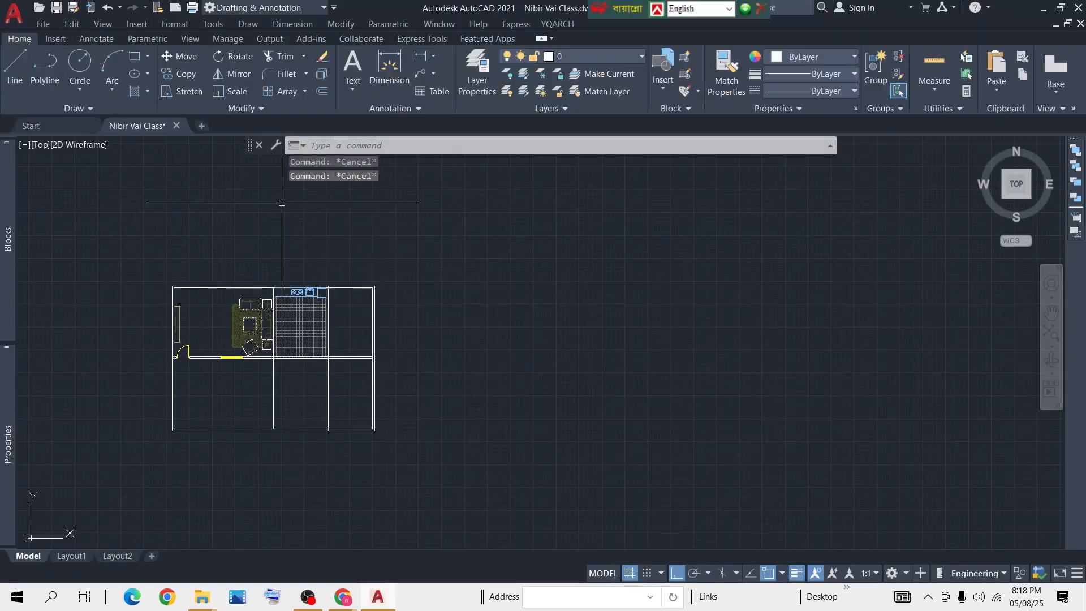
text(rec)
key(Return)
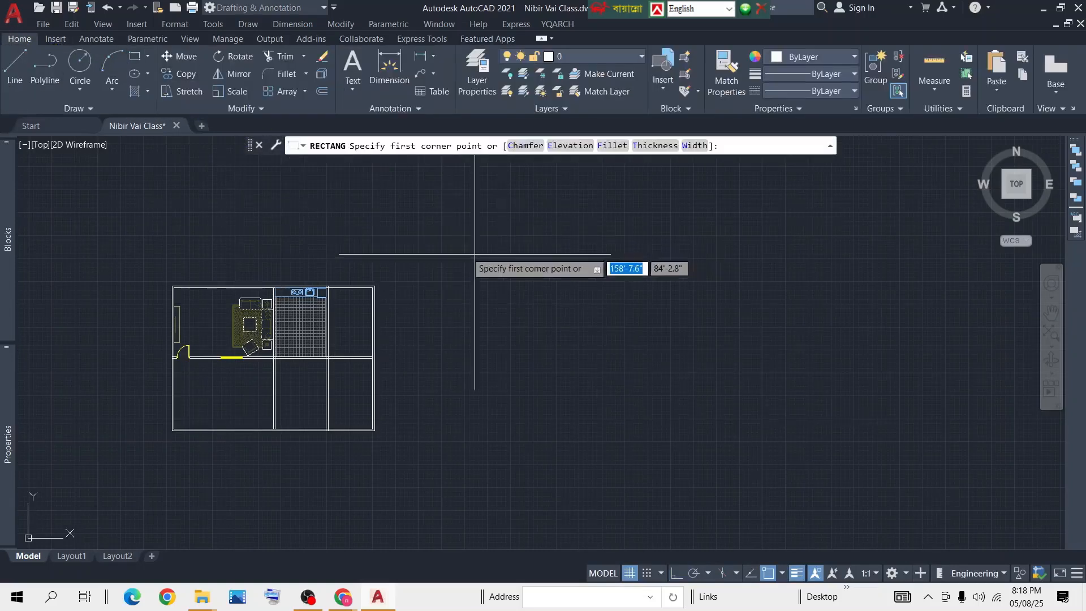
click(511, 272)
click(767, 414)
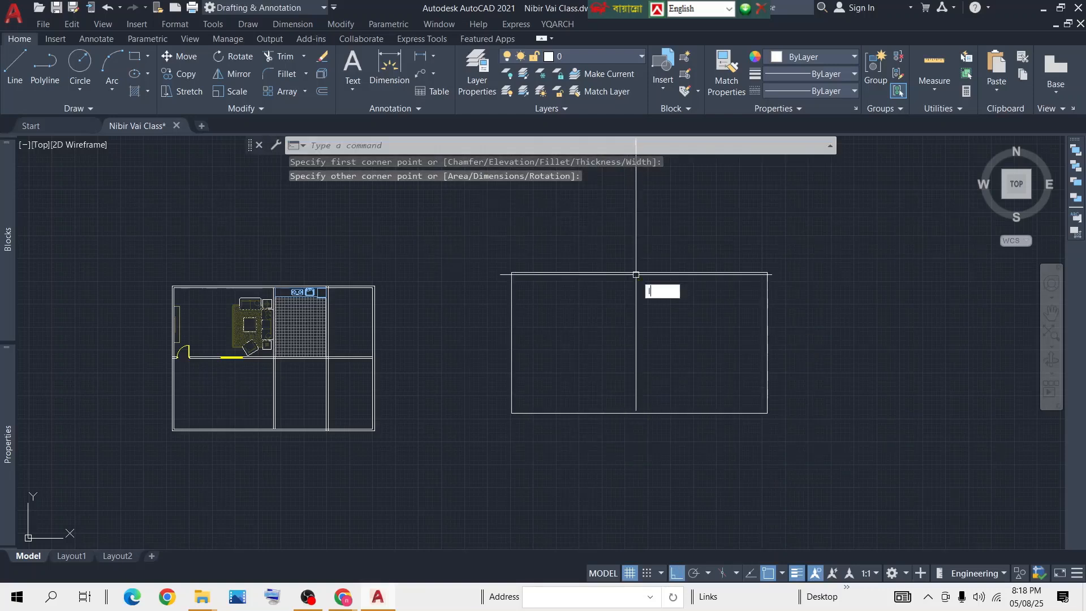
Divide the new rectangle into two equal rooms with a vertical line between the midpoints of its top and bottom edges.
text(l)
key(Return)
click(639, 272)
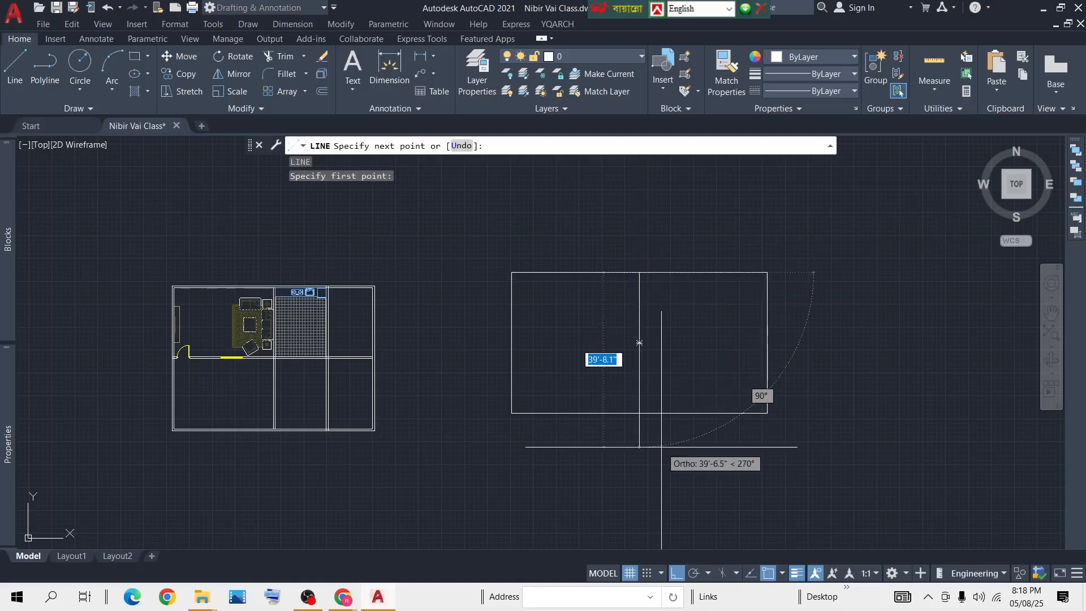
click(638, 411)
key(Return)
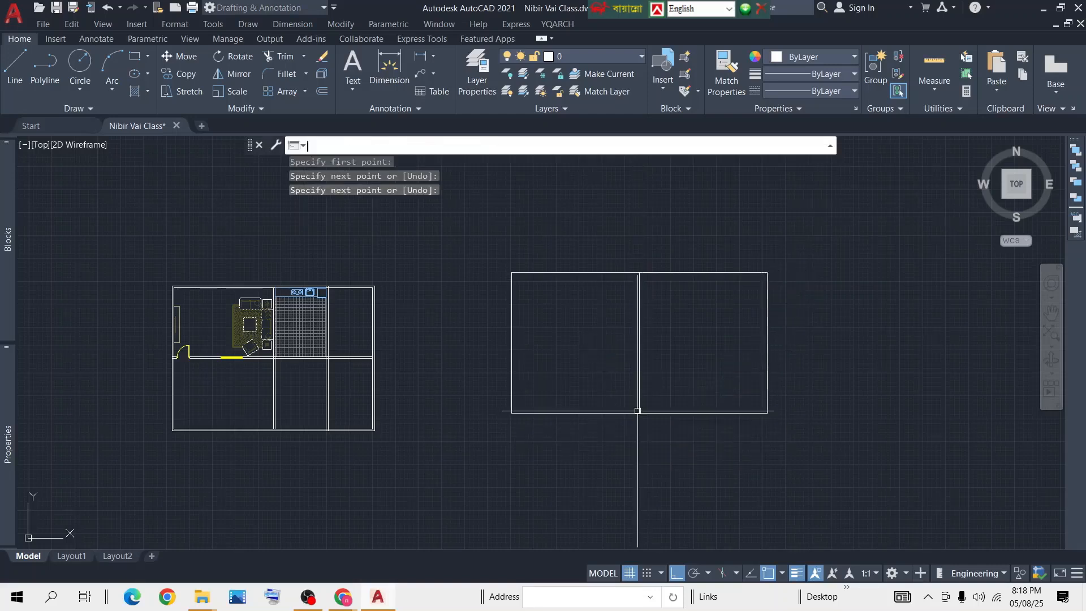
Arrange the YQArch Dining Room set in the rectangle's left half, with the table in the middle and the cupboard against the bottom edge.
text(j)
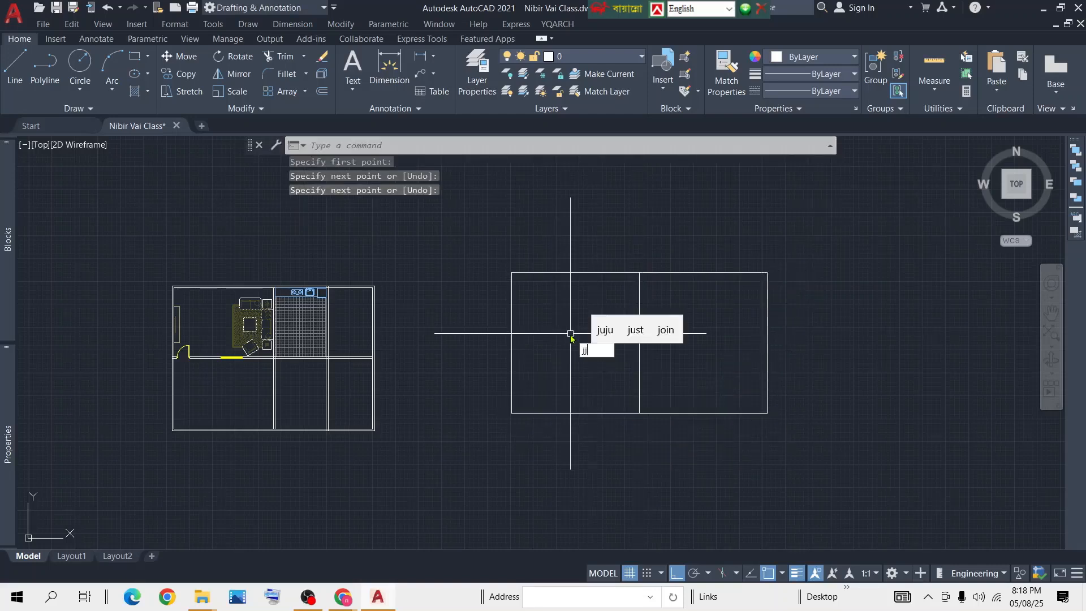
text(j)
key(Return)
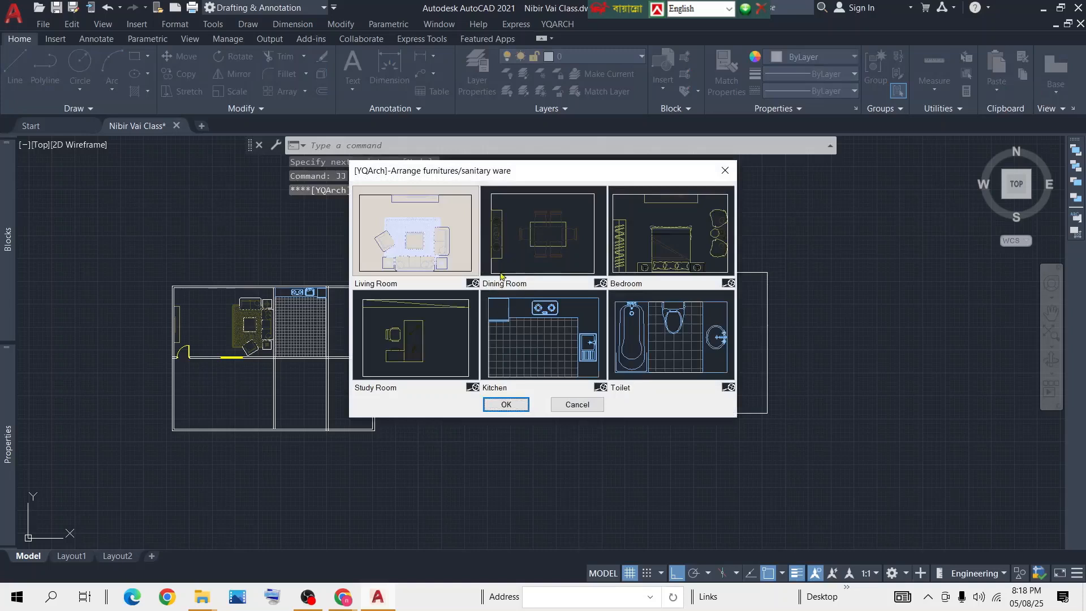
click(540, 264)
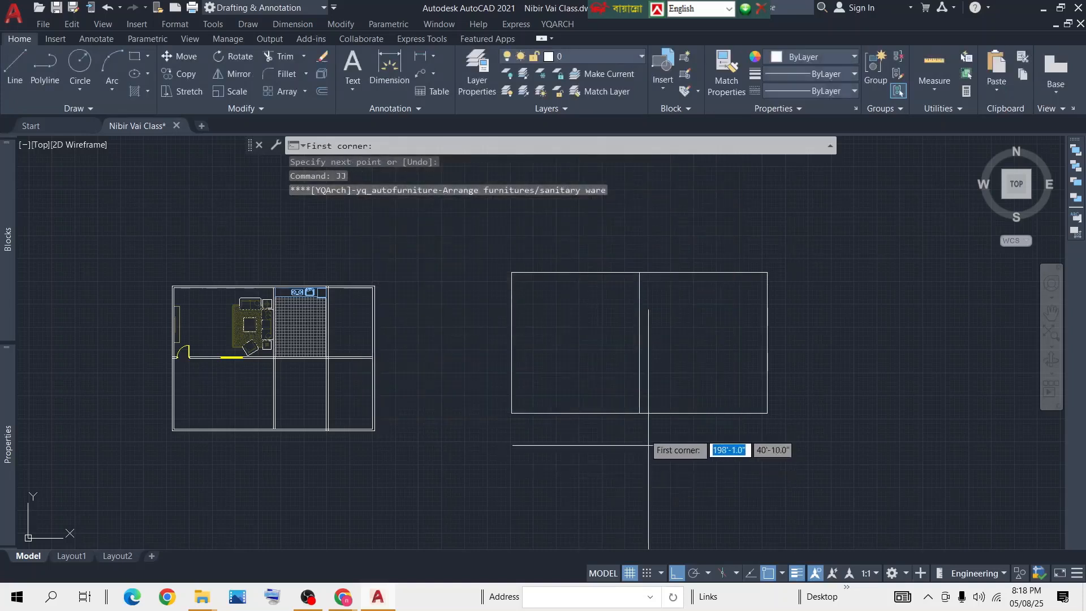
click(639, 412)
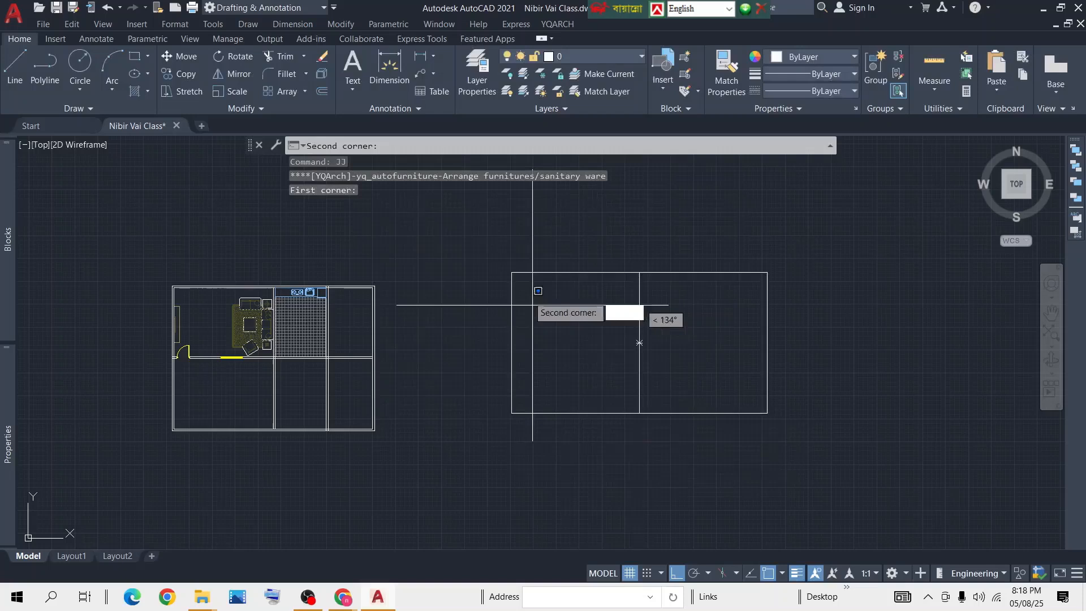
click(511, 270)
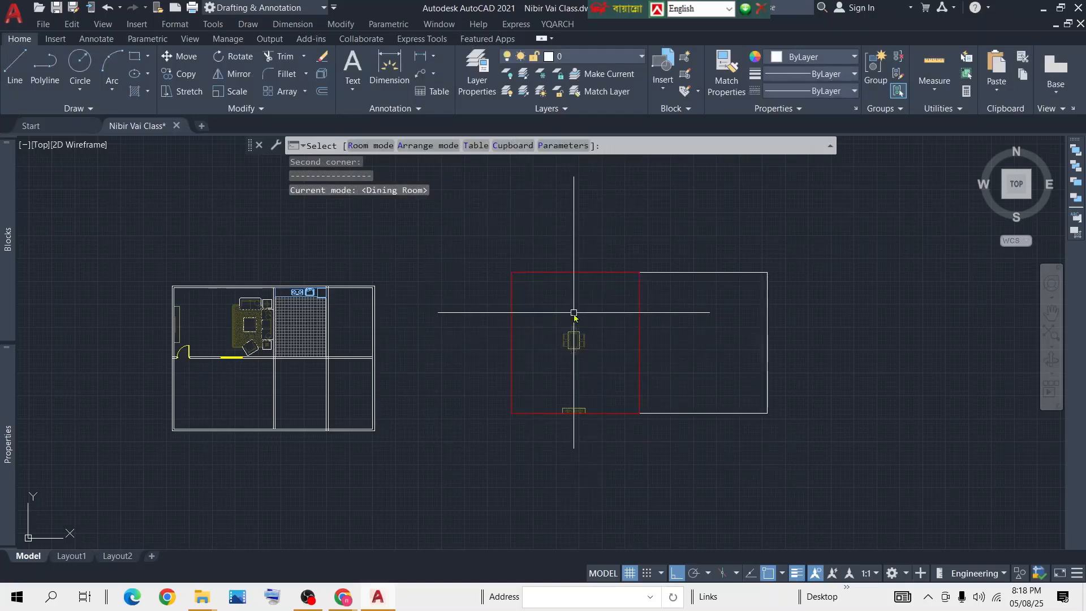
key(Return)
scroll(575, 340, up, 5)
middle_drag(582, 340, 509, 334)
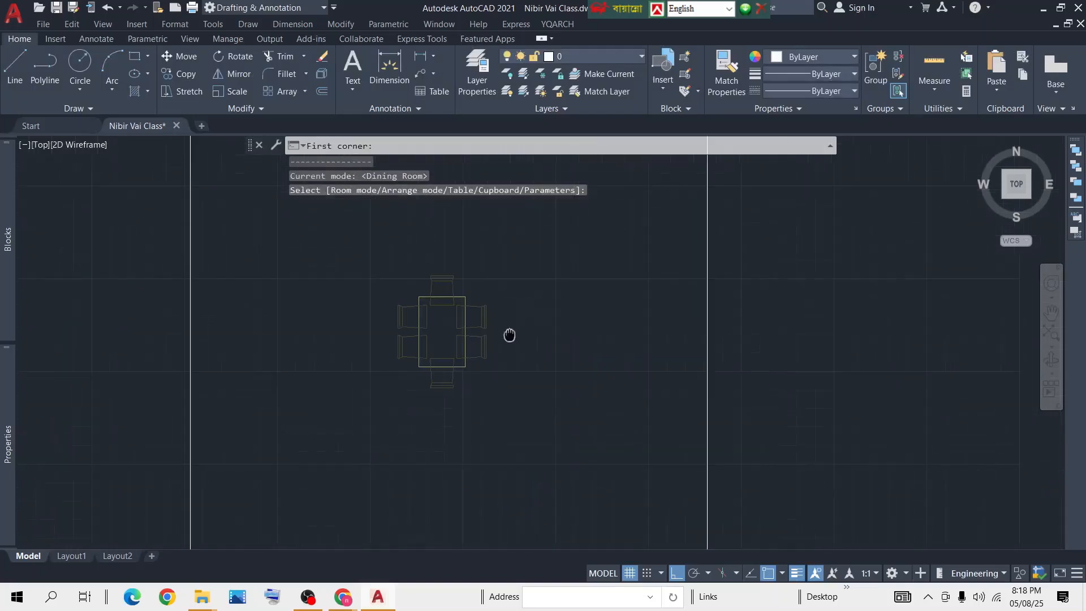
scroll(510, 336, down, 5)
key(Escape)
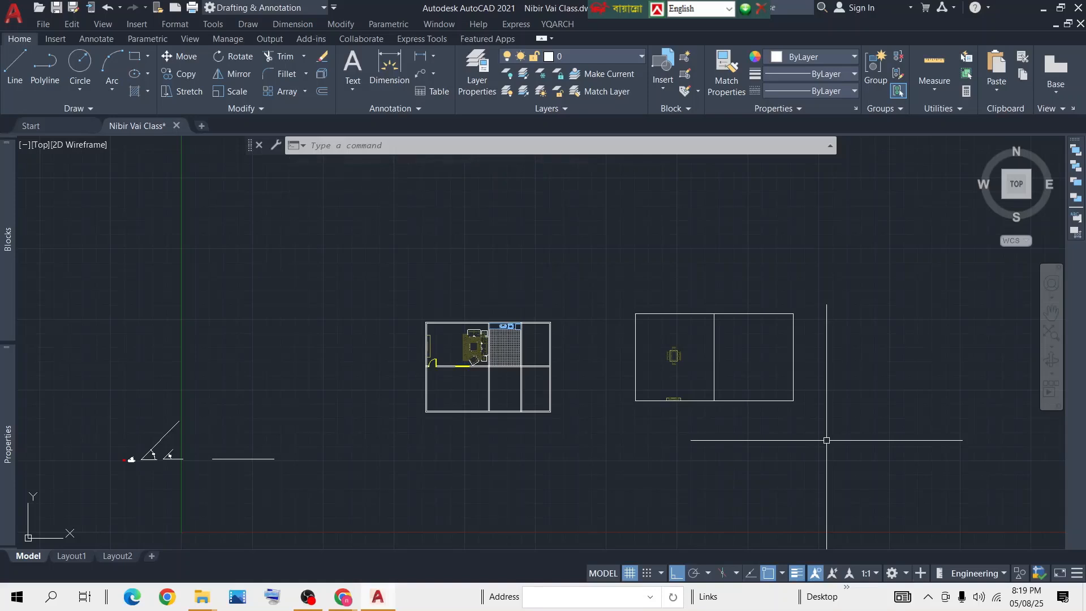
Place a YQArch aluminium window section (WDS) along the inner face of the upper-right room's right wall, from corner to corner.
scroll(542, 371, up, 6)
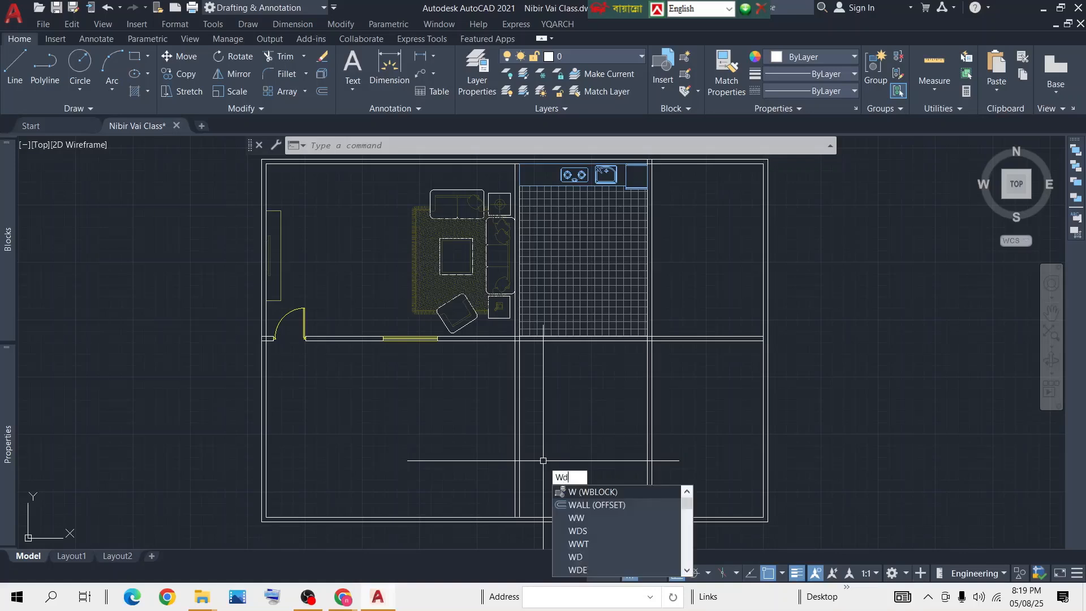
text(s)
key(Return)
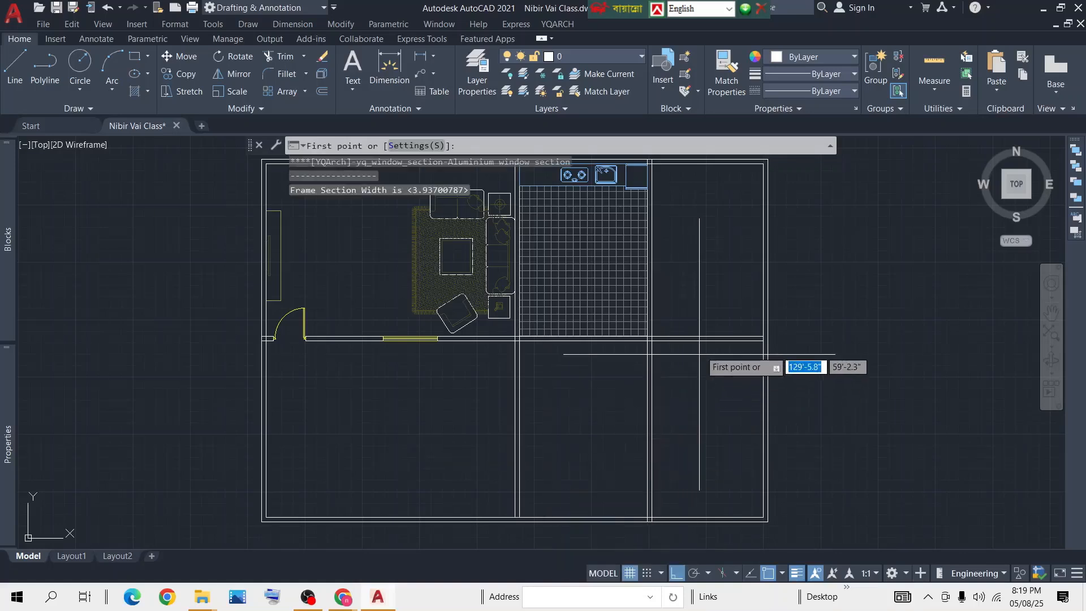
click(764, 340)
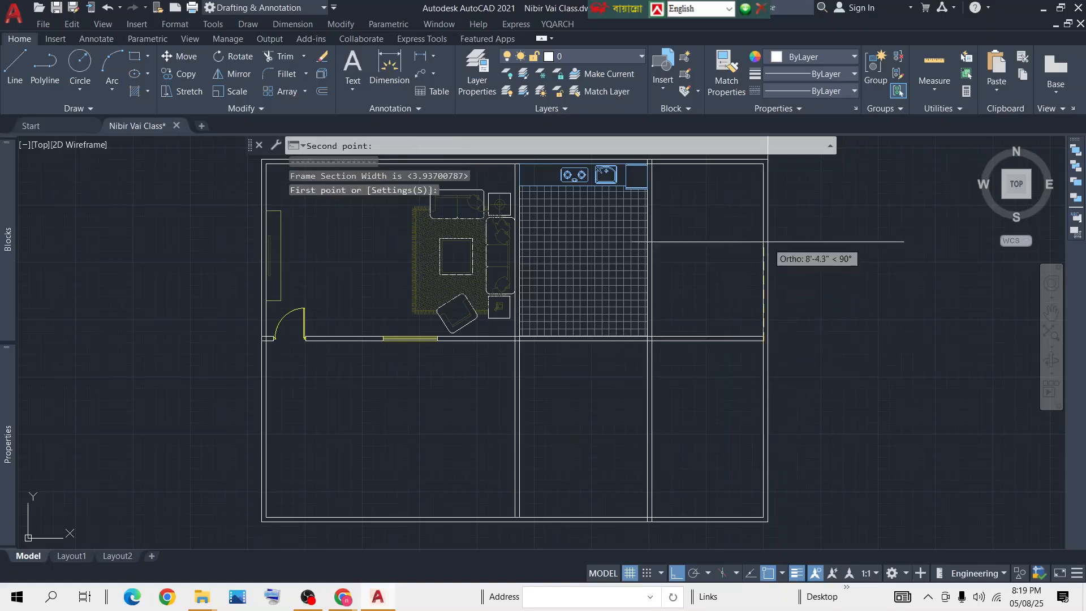
click(764, 164)
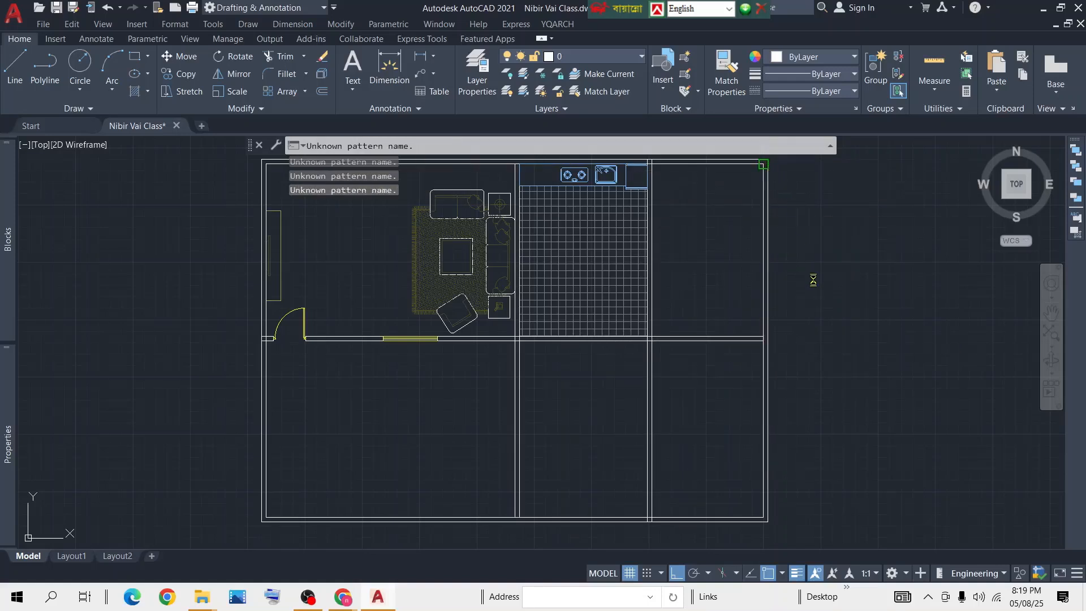
scroll(748, 249, up, 3)
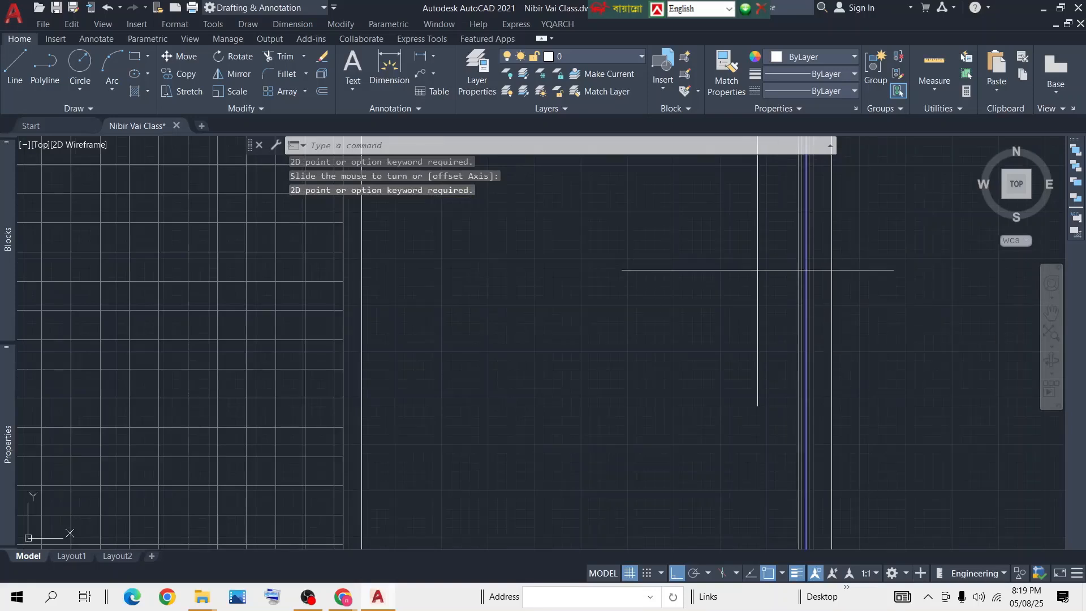
scroll(769, 272, down, 3)
middle_drag(821, 316, 514, 312)
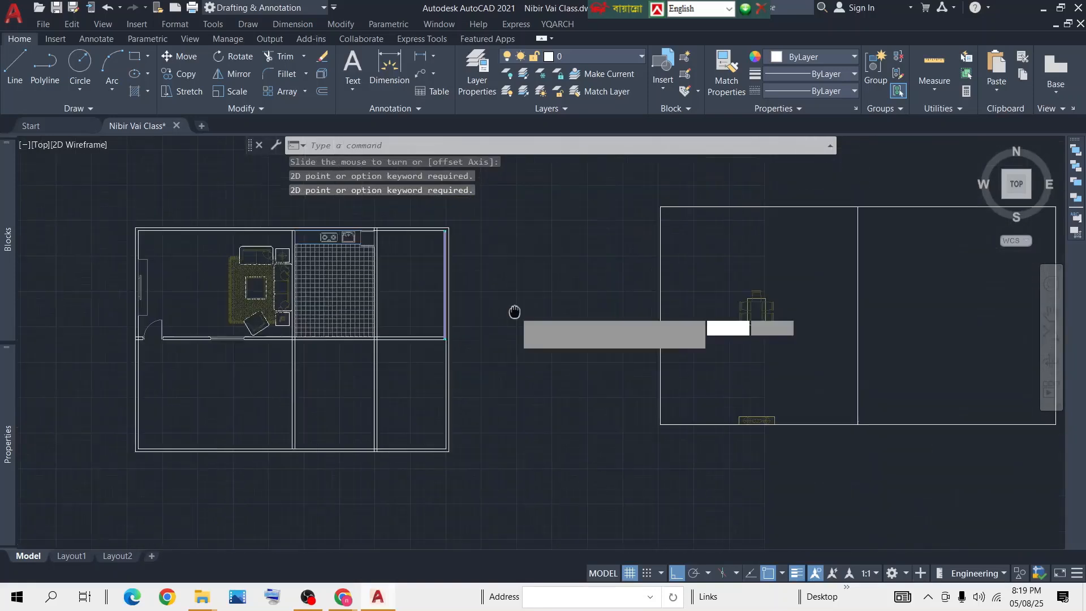
scroll(514, 312, down, 1)
key(Escape)
text(h)
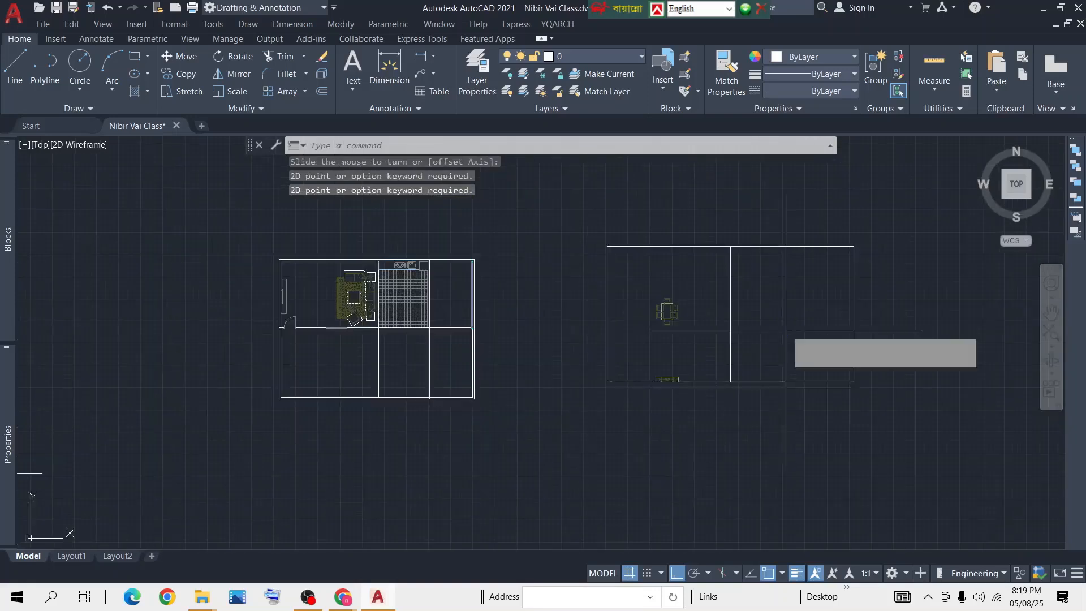
key(Return)
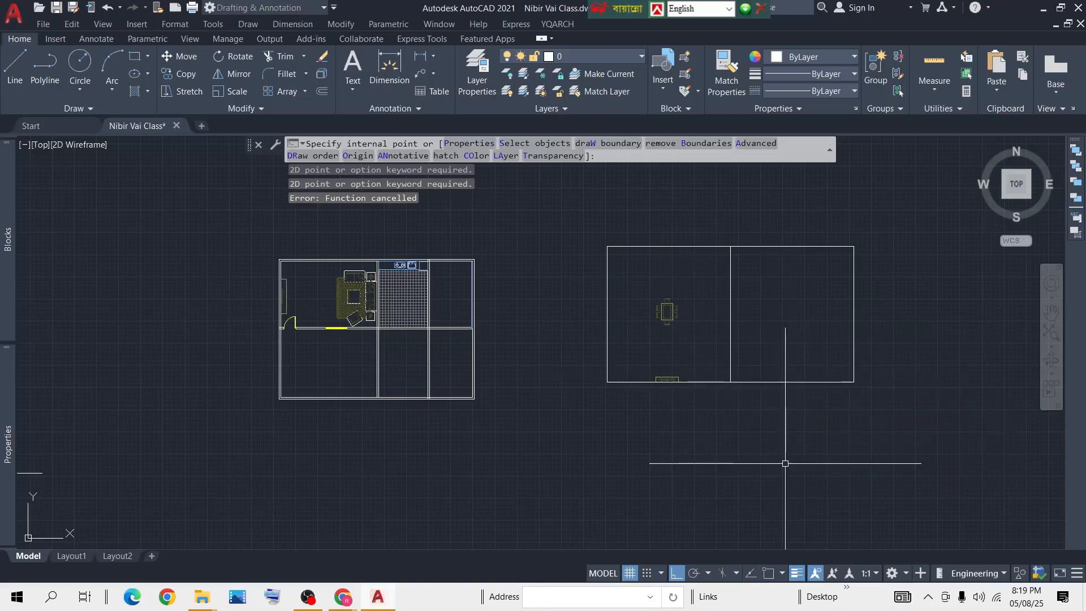
middle_drag(728, 258, 597, 259)
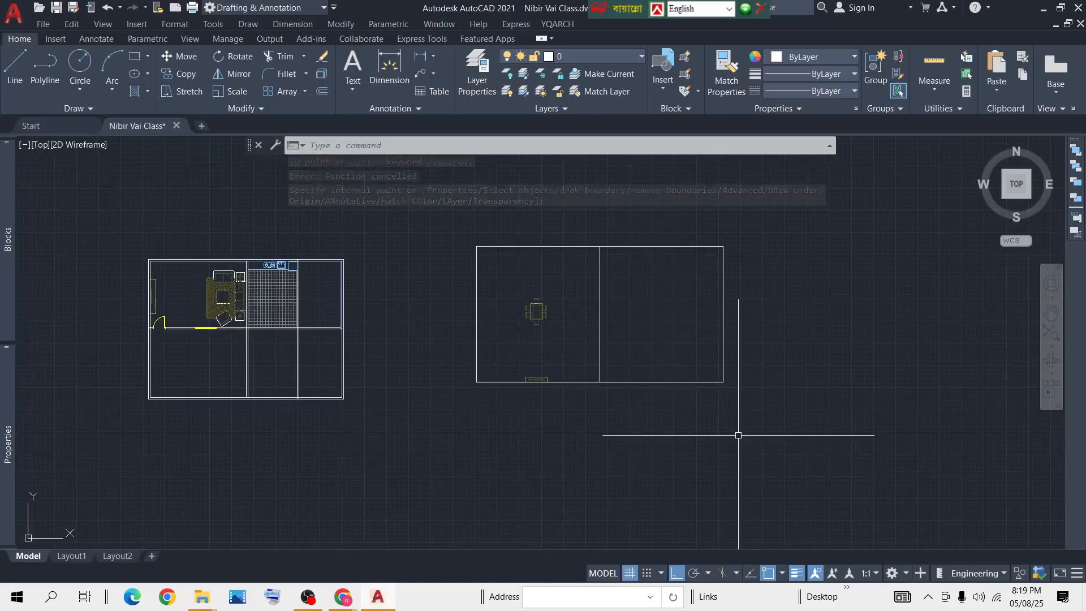
Check which object snap modes are enabled for picking room corners.
click(782, 575)
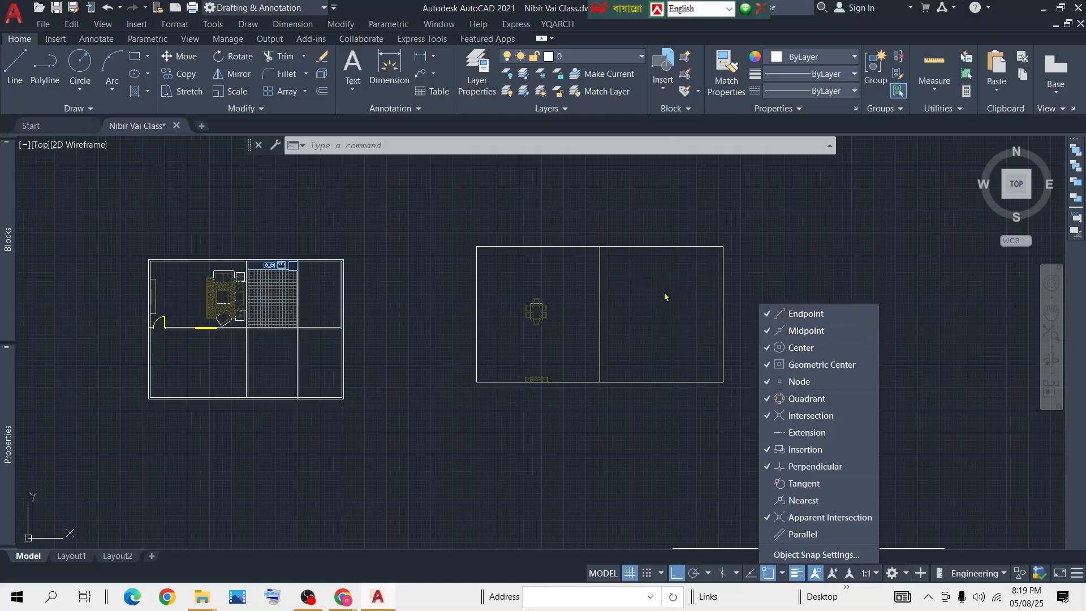
click(694, 449)
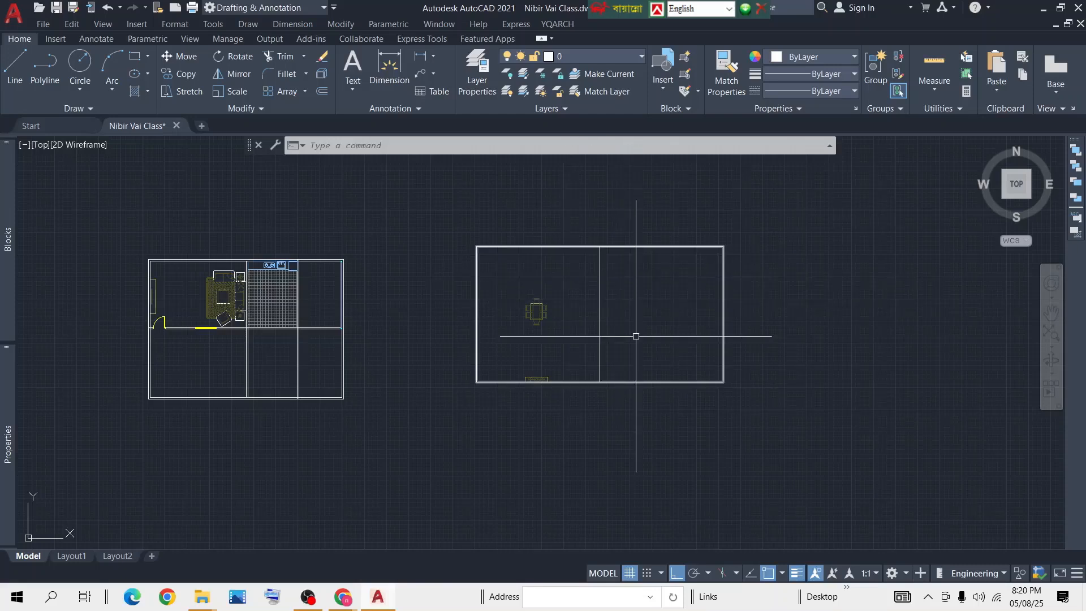
click(783, 573)
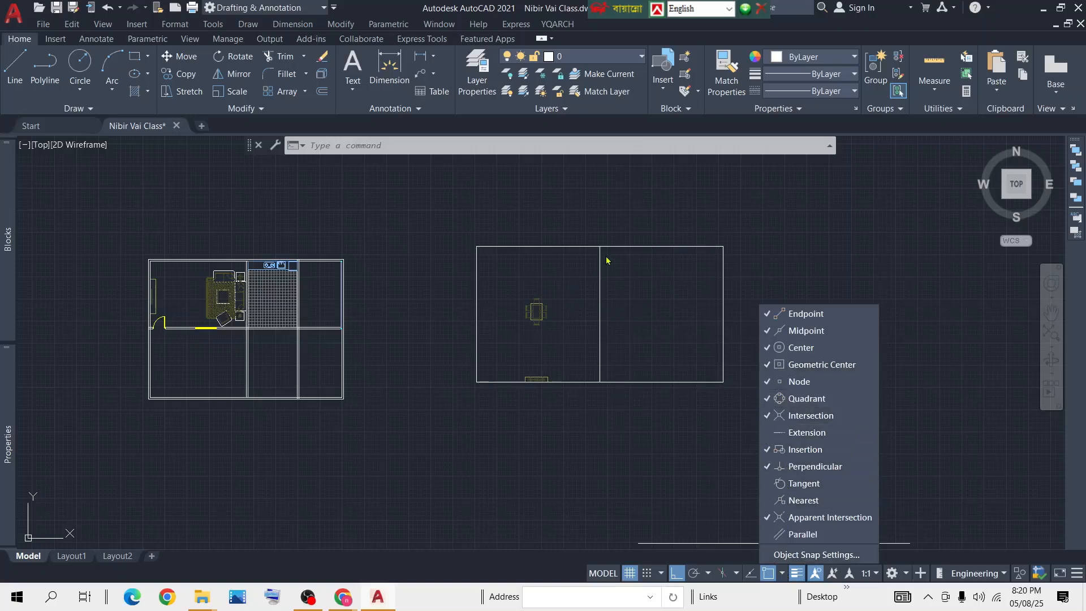
click(680, 460)
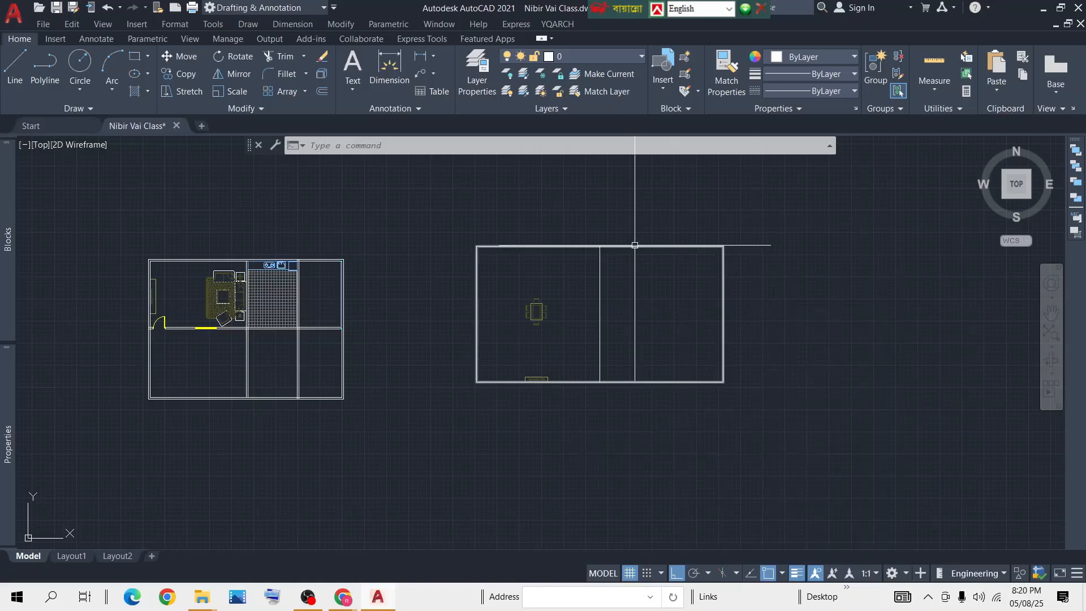
Try to arrange the YQArch Bedroom set (JJ) in the right half of the divided rectangle.
scroll(583, 271, up, 4)
middle_drag(737, 313, 526, 368)
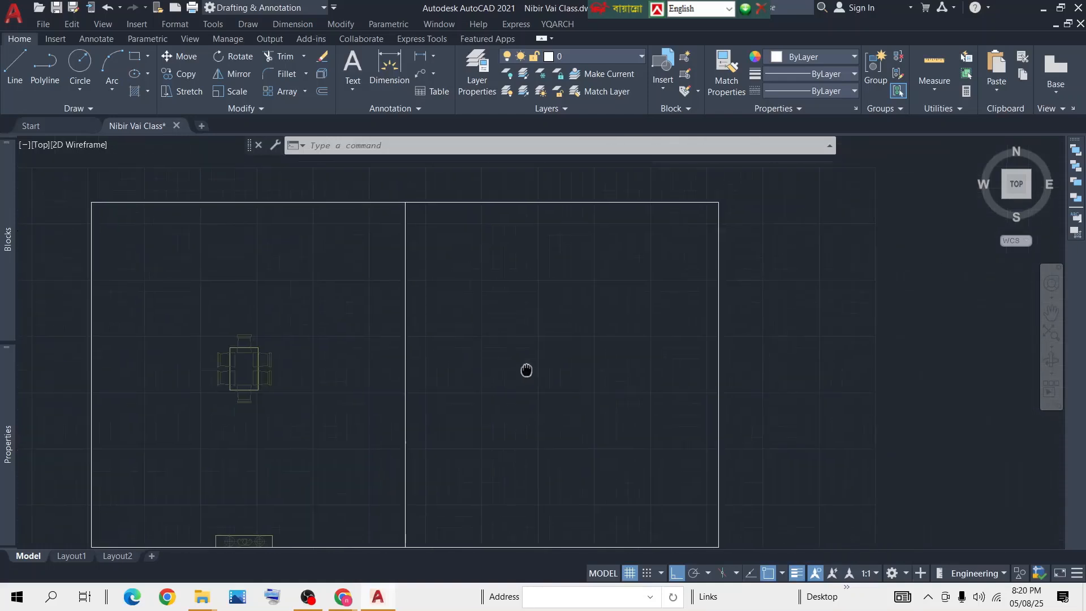
scroll(526, 368, down, 2)
text(j)
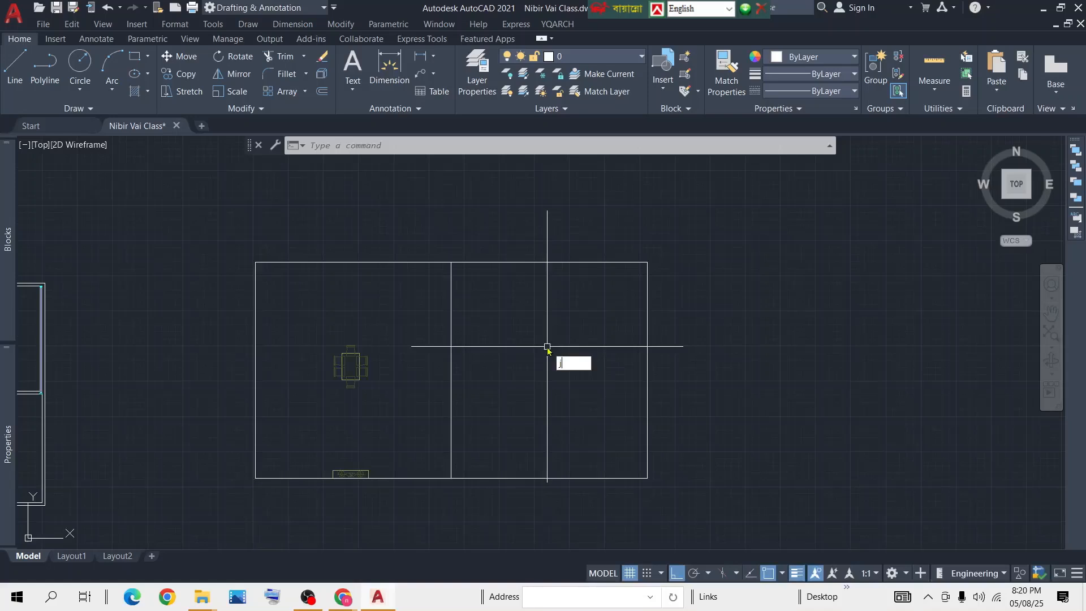
key(Return)
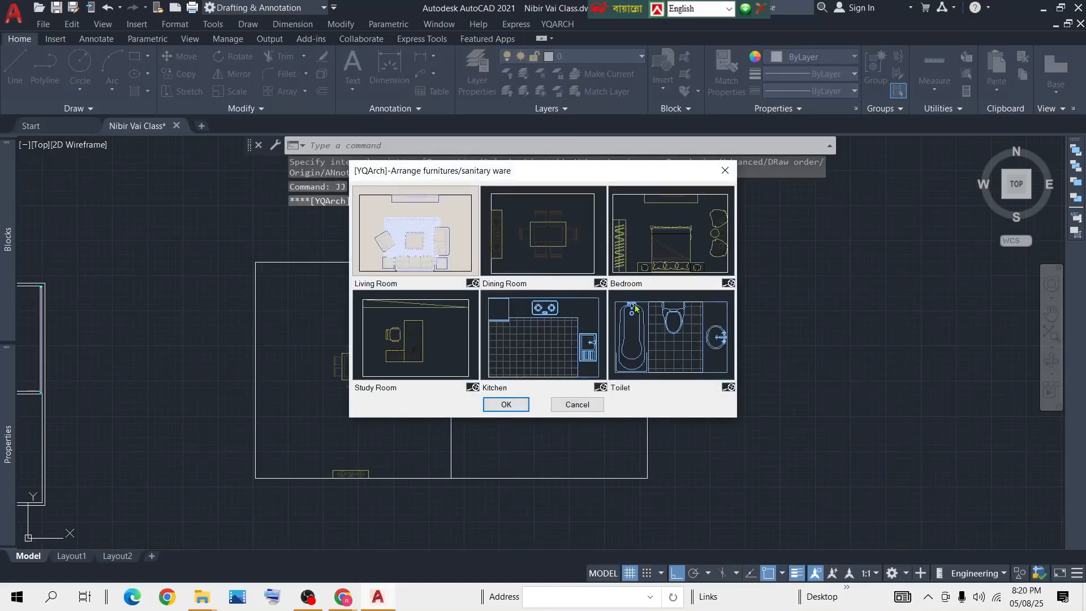
click(637, 260)
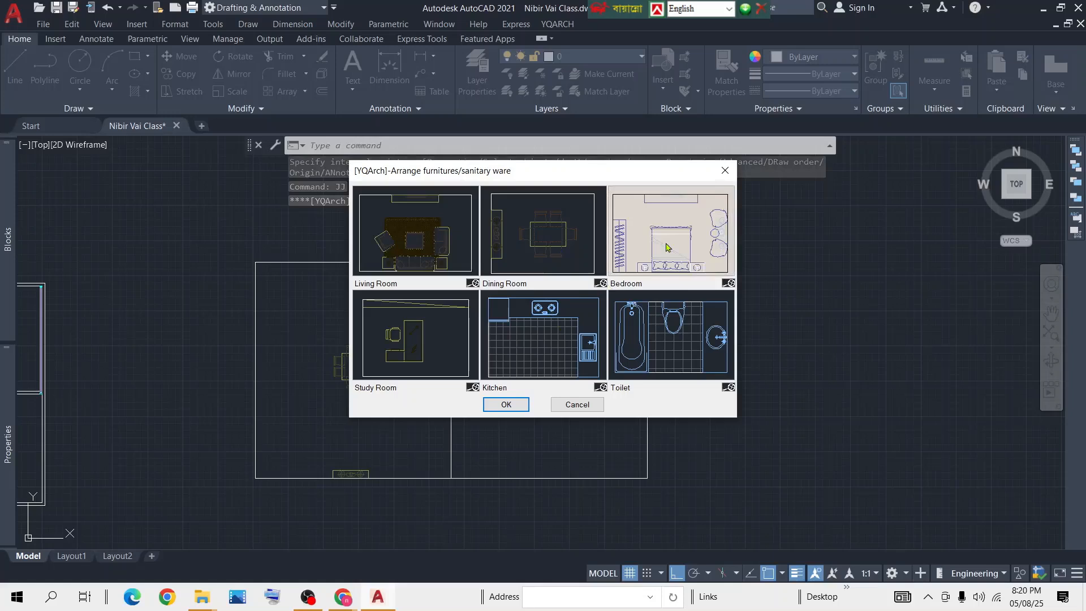
click(519, 406)
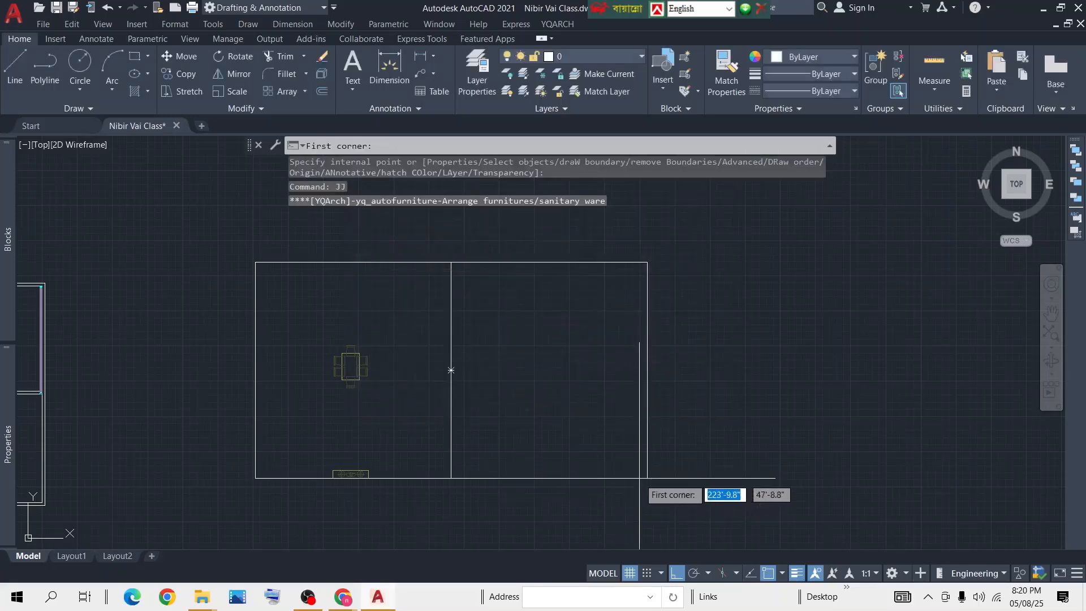
click(646, 478)
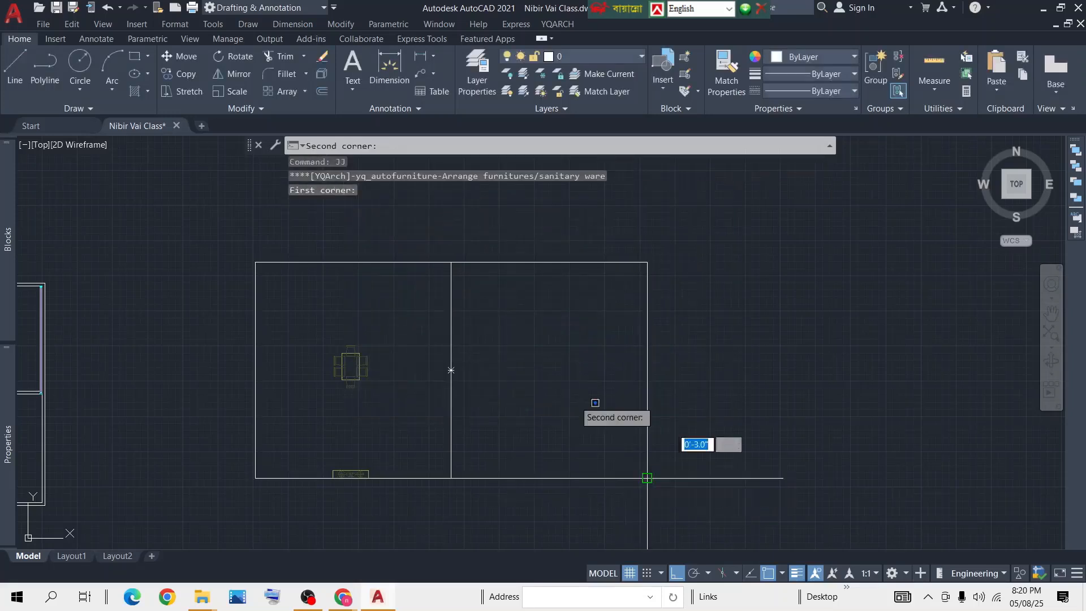
click(451, 263)
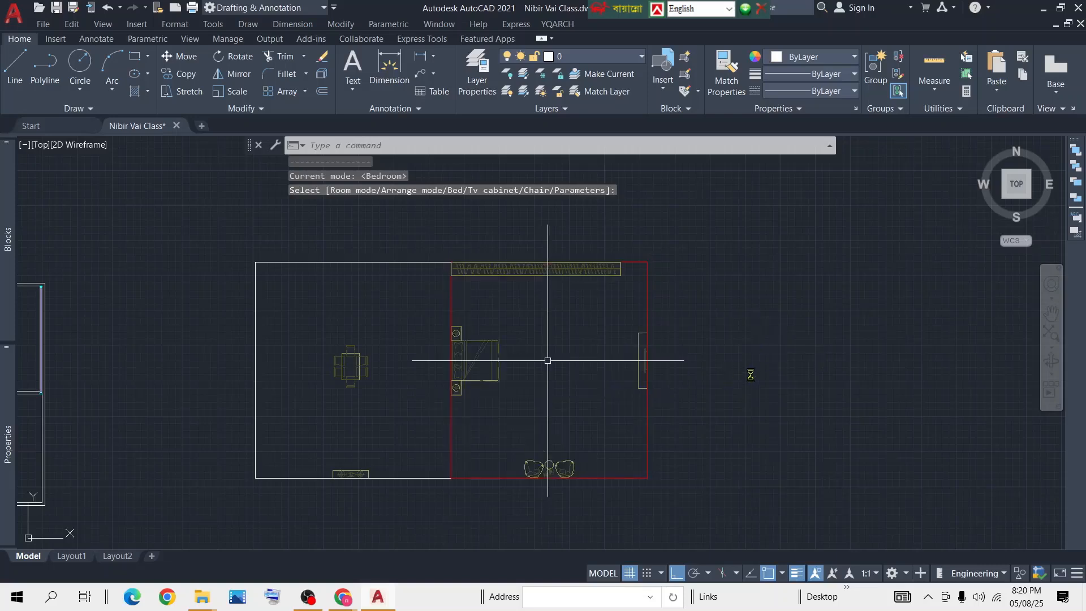
key(Escape)
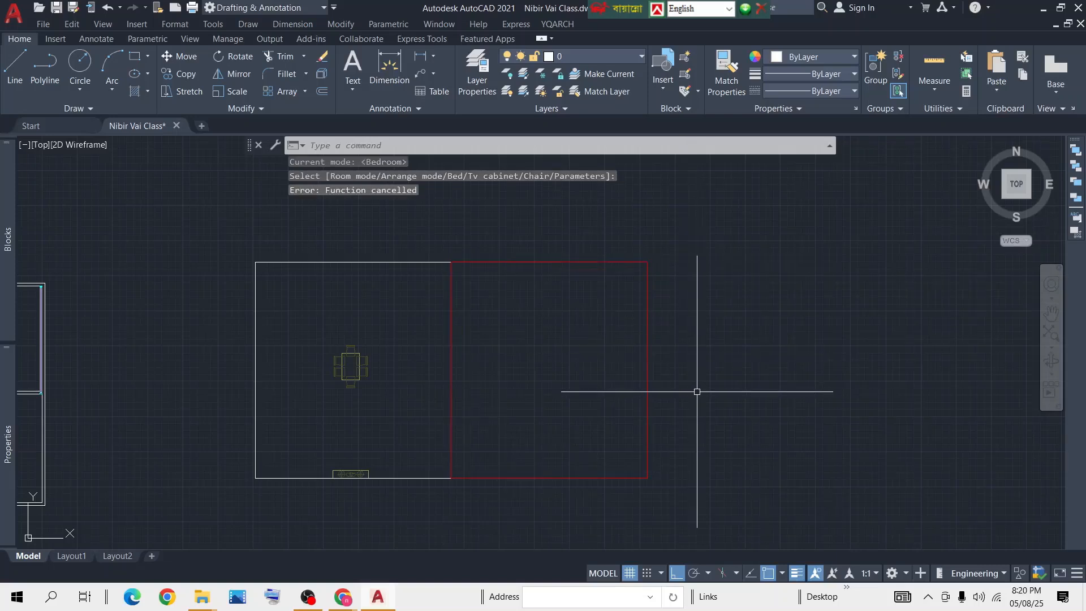
key(Escape)
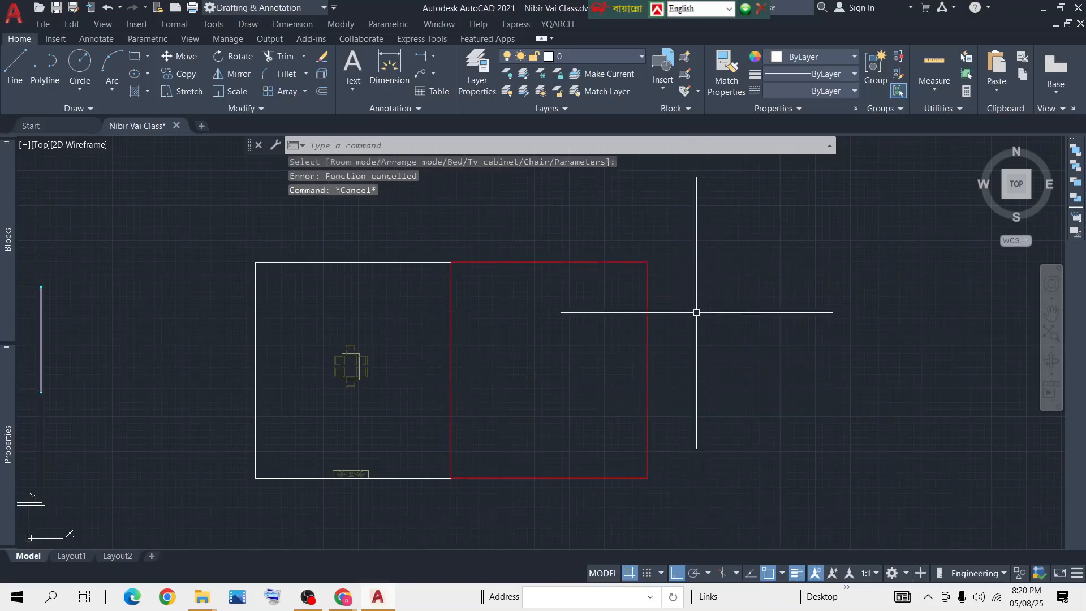
Erase the divided practice rectangle together with its dividing line and dining furniture.
click(678, 241)
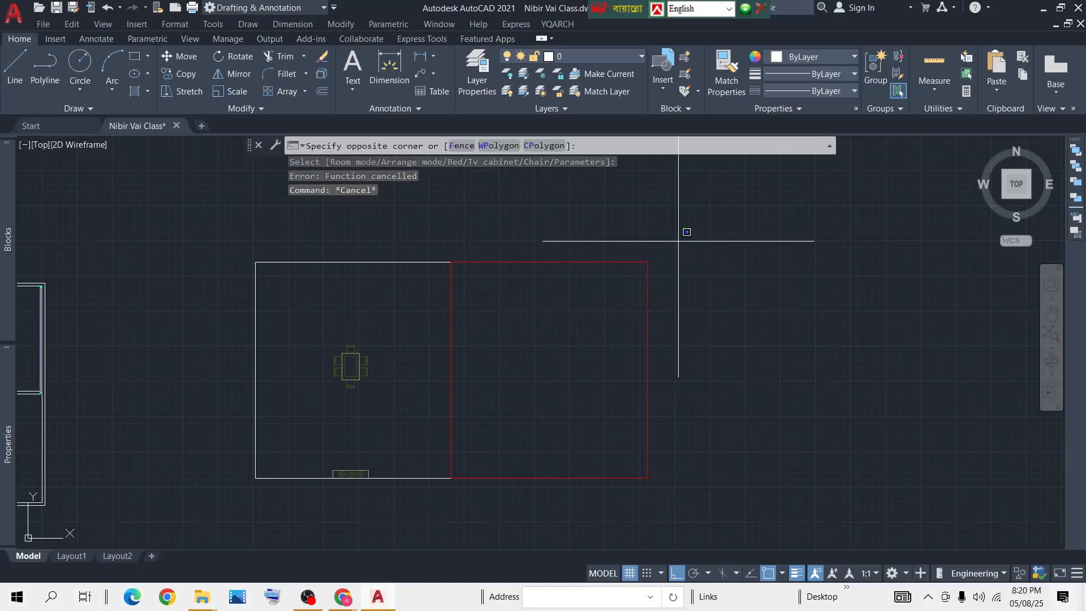
key(space)
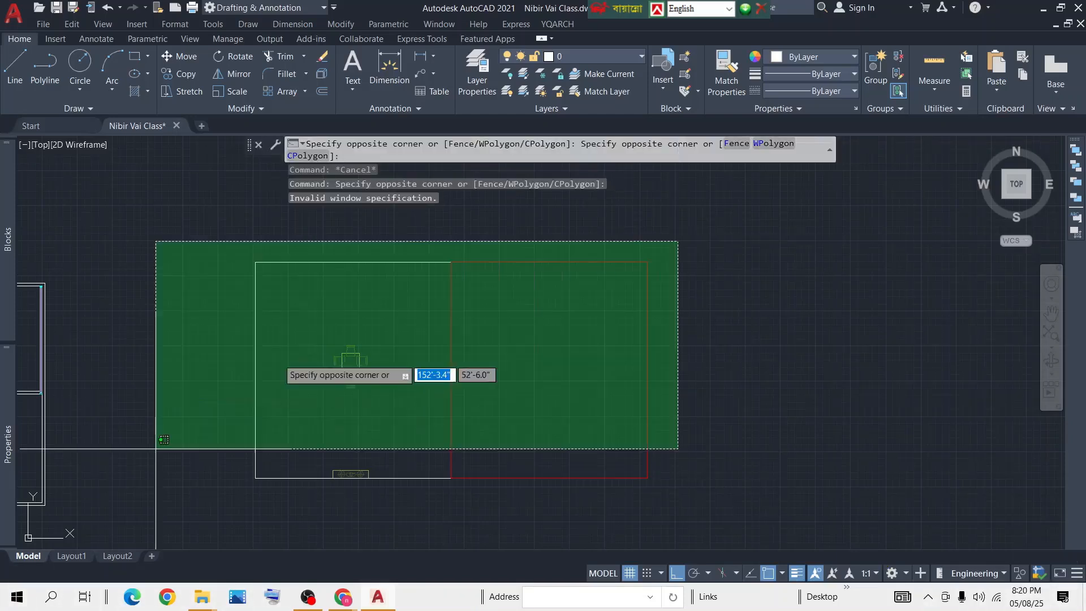
click(195, 515)
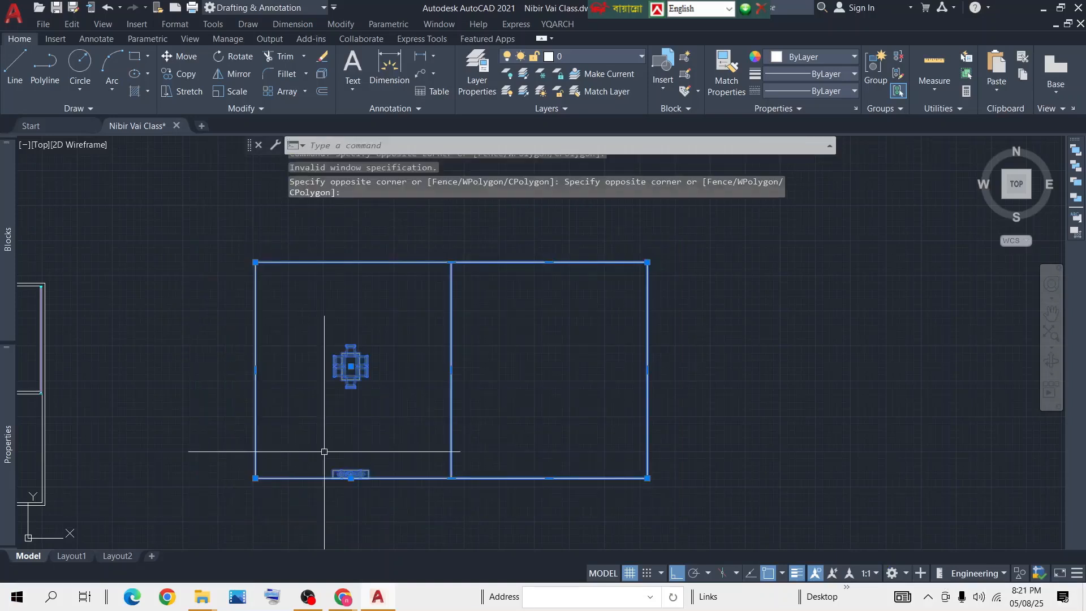
key(Delete)
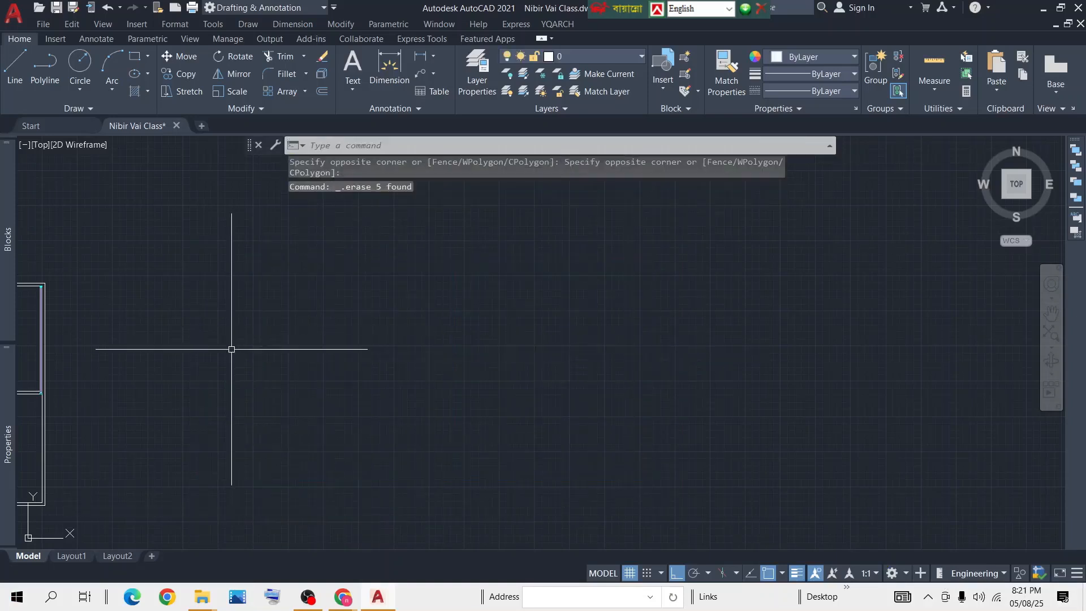
Arrange the YQArch Living Room set (JJ) in the lower-left room, with the main sofa against the left wall and the TV cabinet opposite.
mouse_move(231, 347)
middle_down()
mouse_move(449, 381)
mouse_move(607, 369)
middle_up()
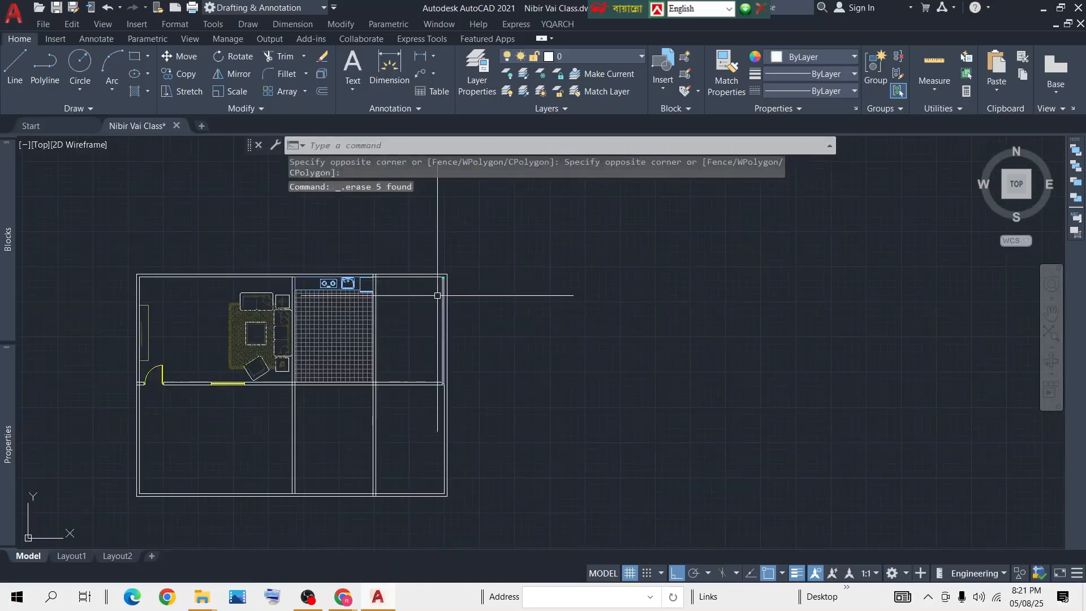
scroll(461, 286, up, 4)
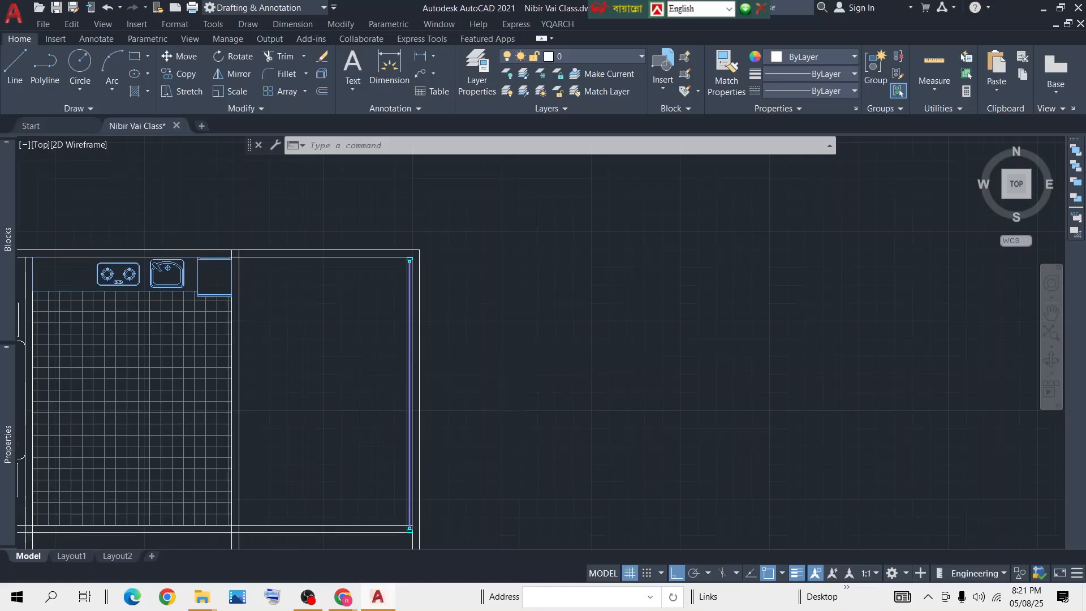
scroll(509, 367, down, 3)
scroll(463, 380, up, 4)
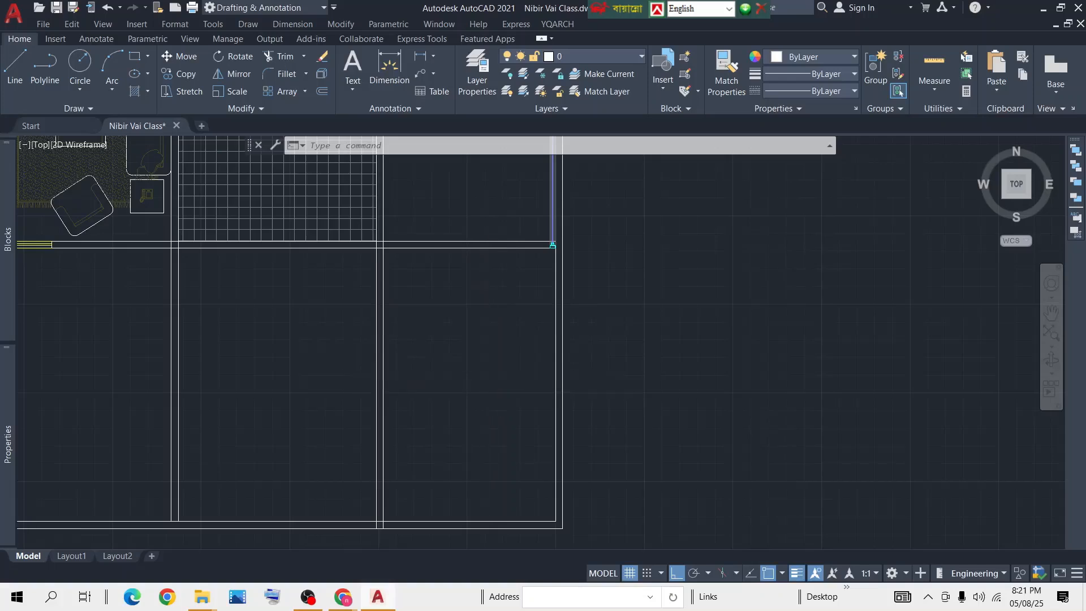
scroll(447, 391, down, 3)
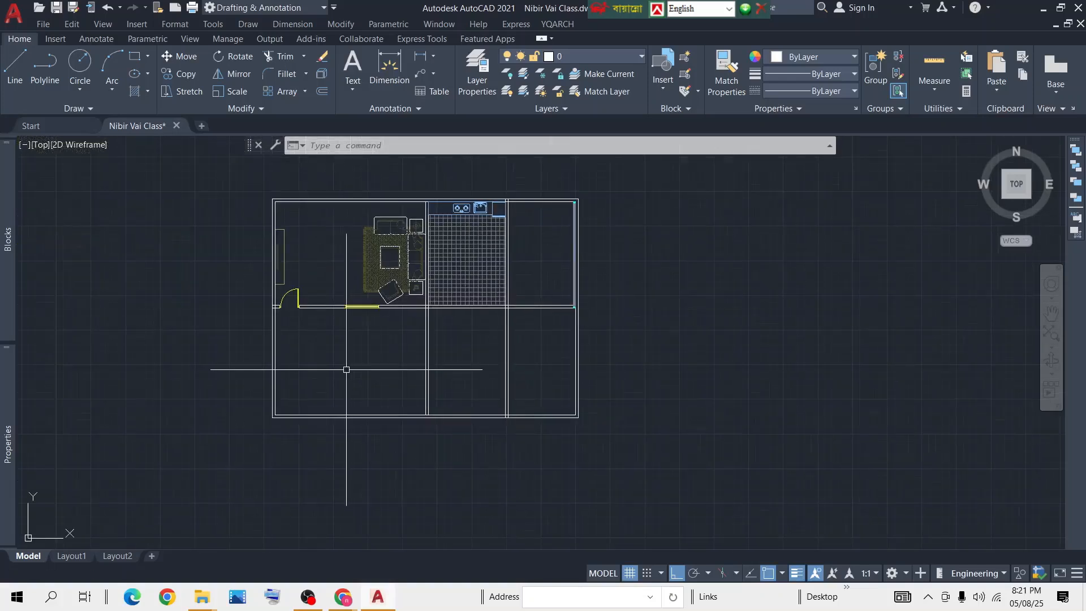
text(jj)
key(Return)
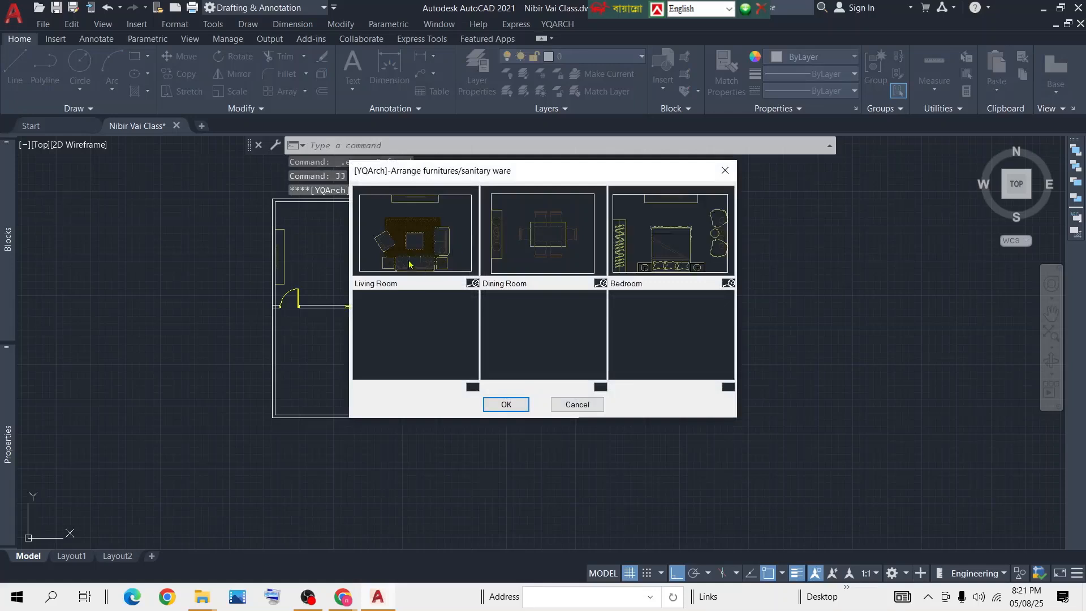
click(503, 403)
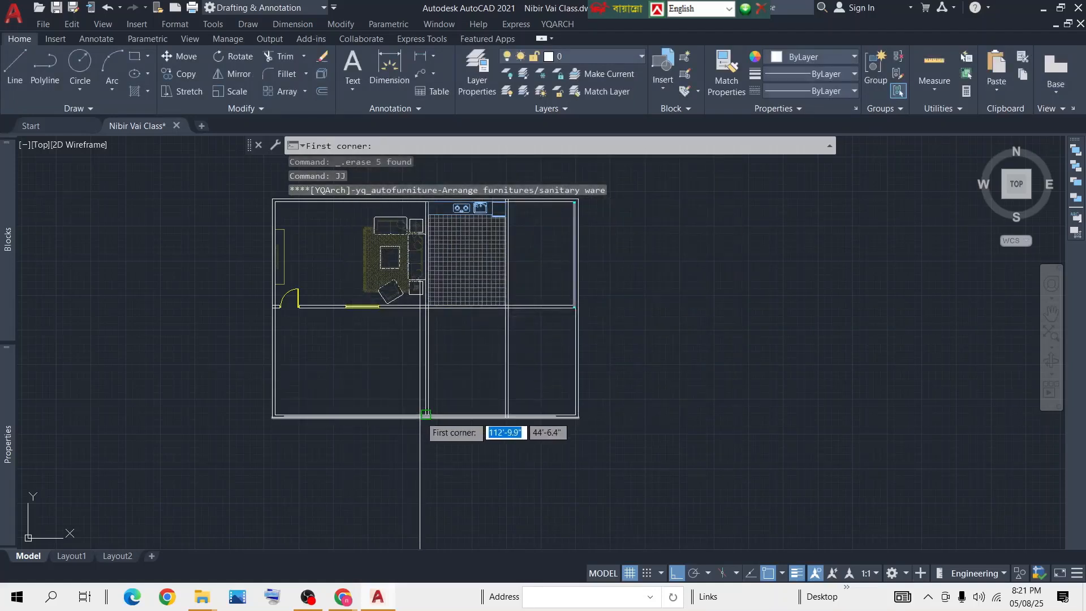
click(426, 415)
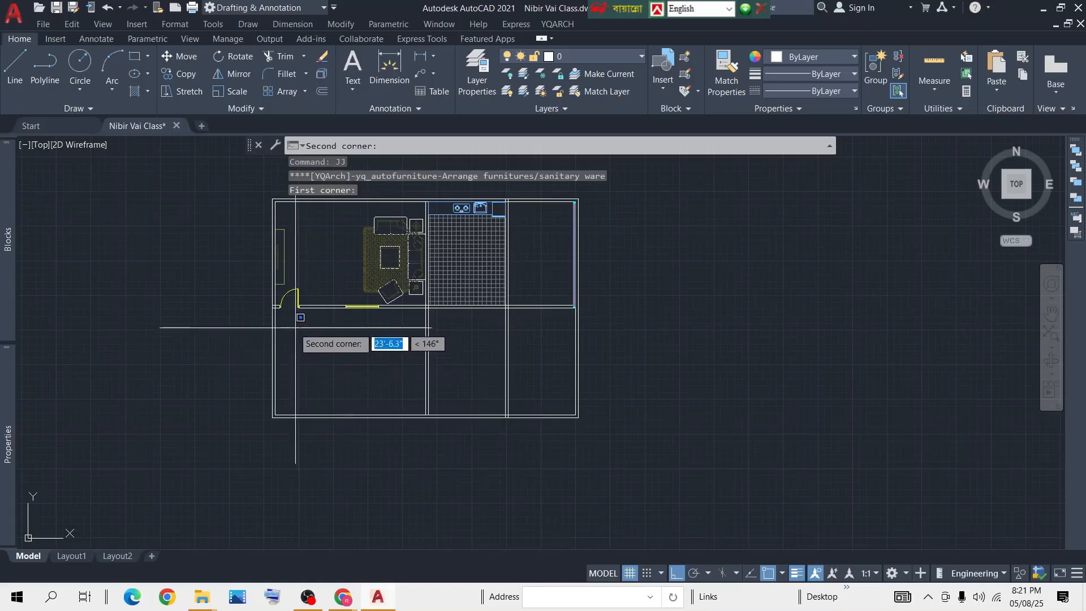
click(276, 307)
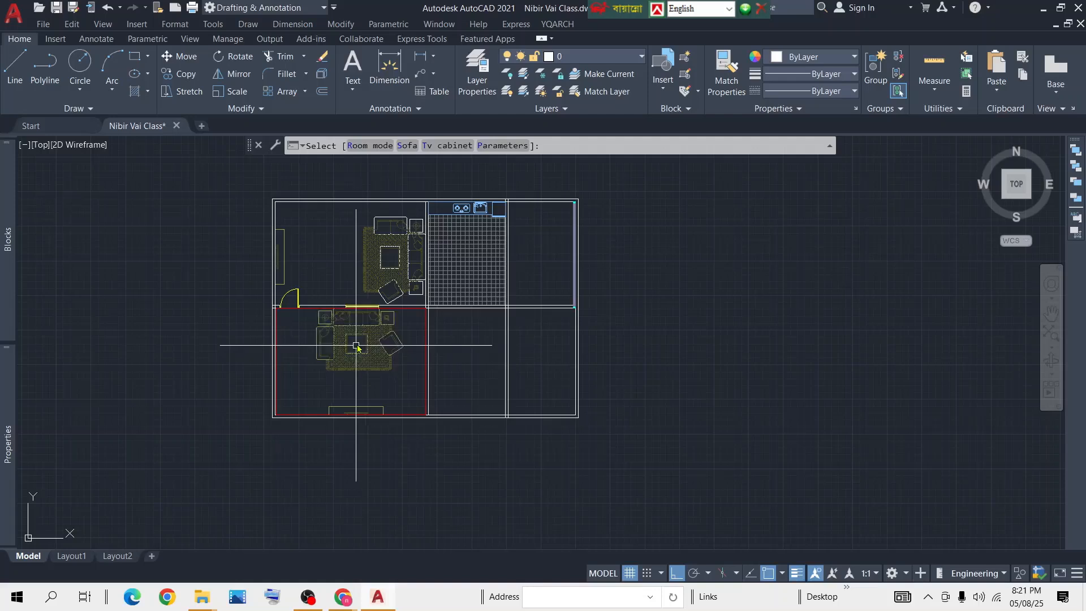
scroll(357, 341, up, 4)
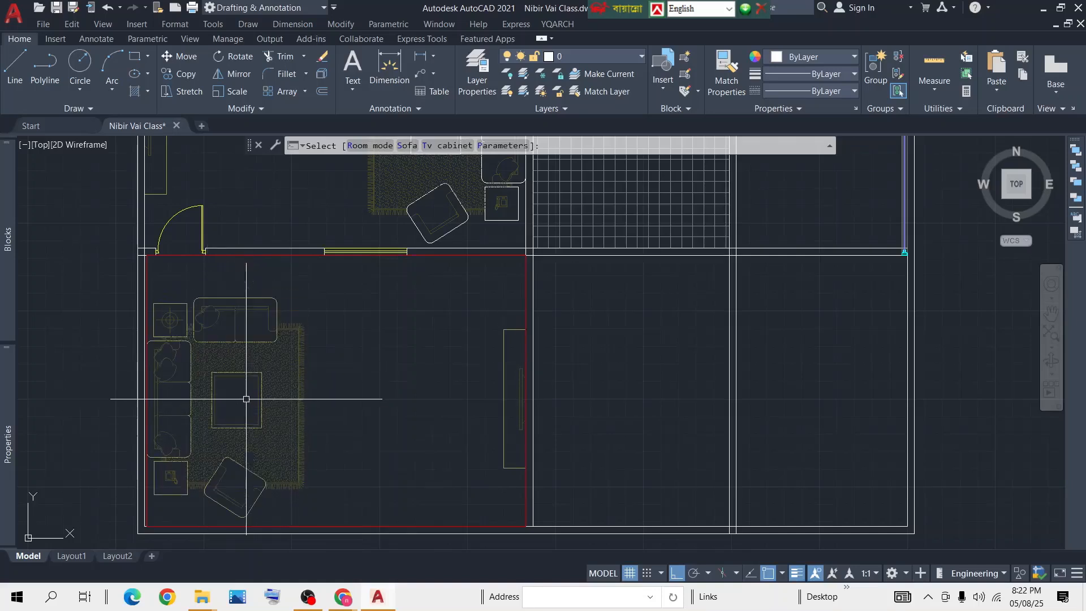
click(245, 390)
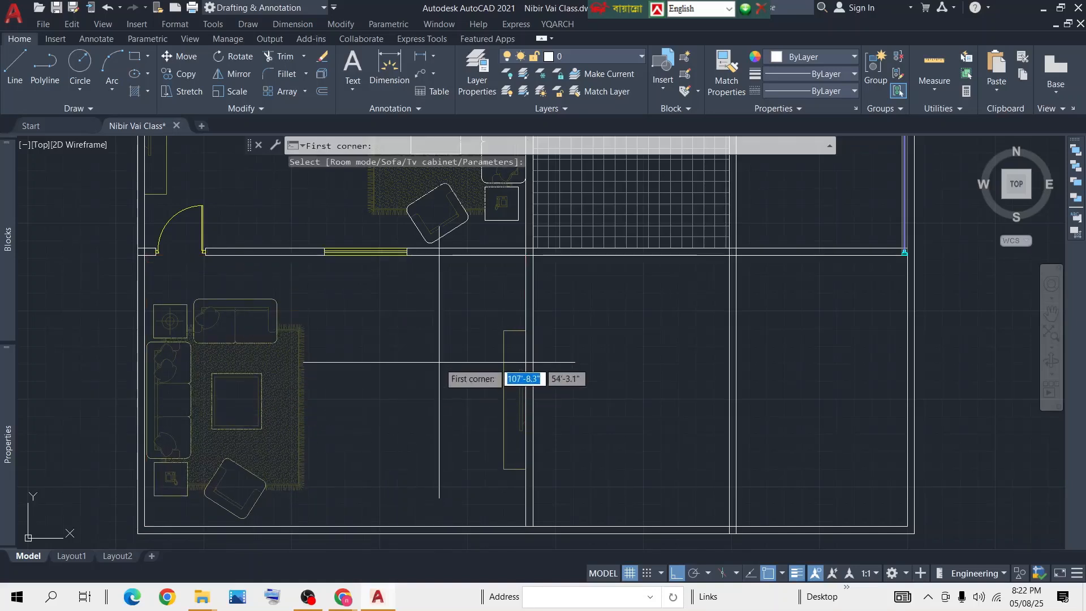
key(Return)
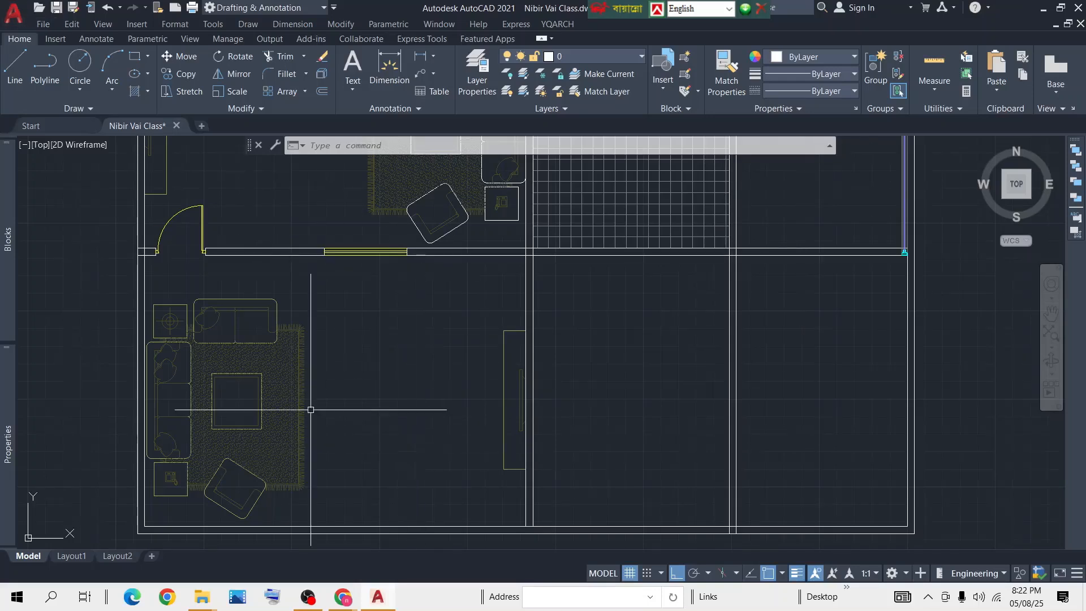
Examine the furnished rooms of the floor plan and the lower end of the upper-right room's aluminium window section.
scroll(368, 369, down, 4)
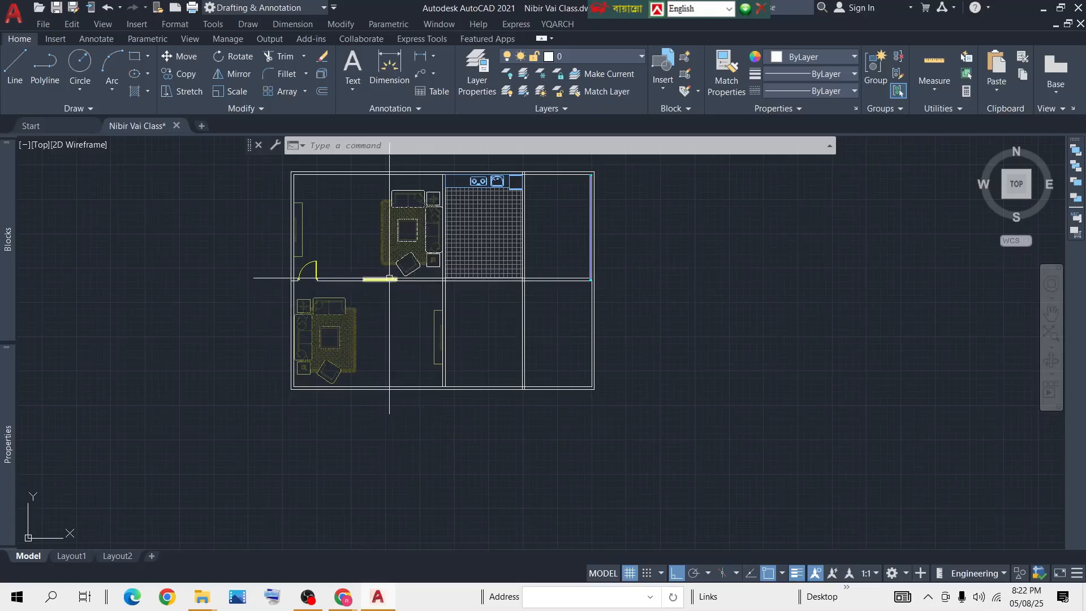
scroll(352, 310, up, 4)
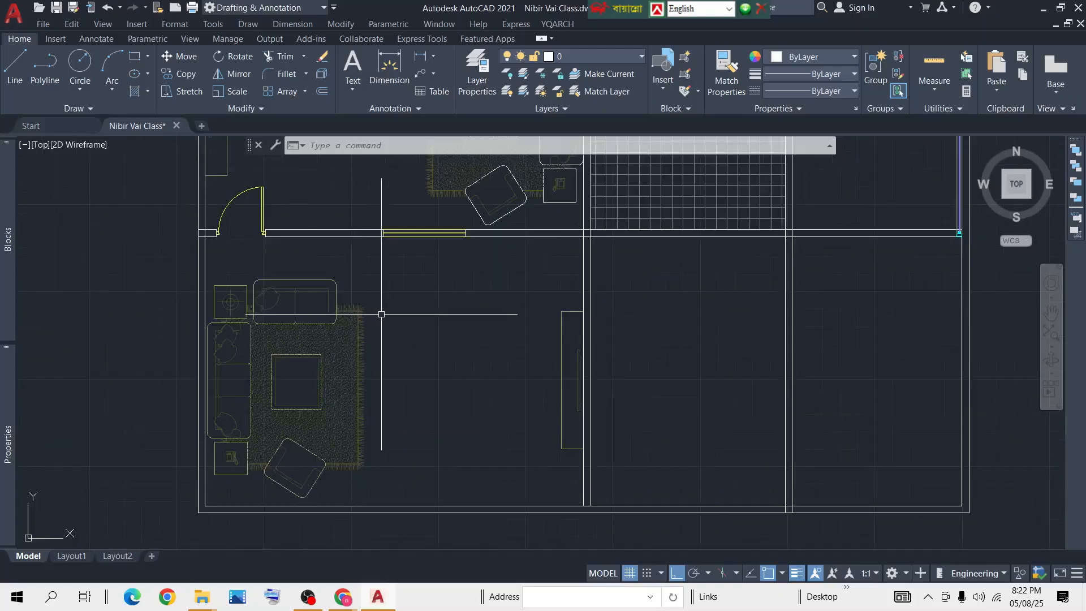
scroll(381, 314, down, 4)
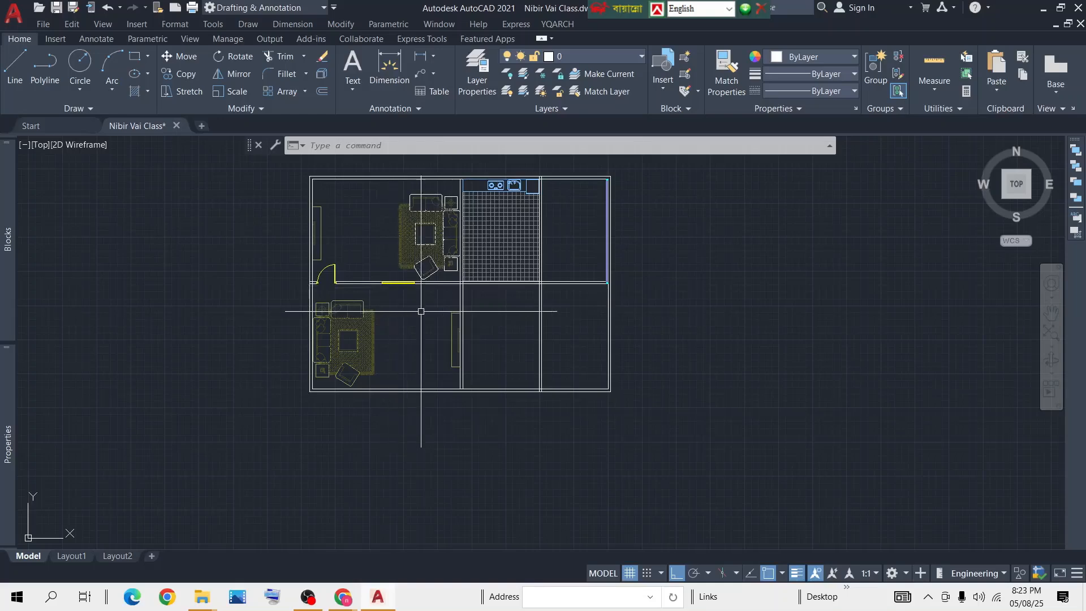
scroll(445, 305, down, 4)
scroll(449, 299, up, 4)
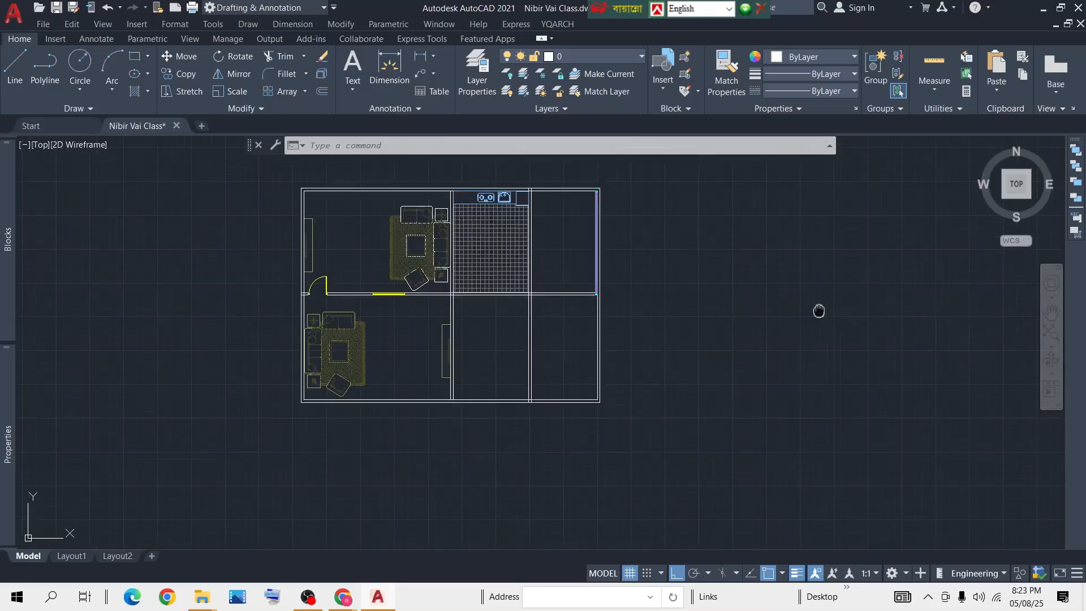
middle_drag(819, 311, 650, 307)
scroll(202, 206, up, 4)
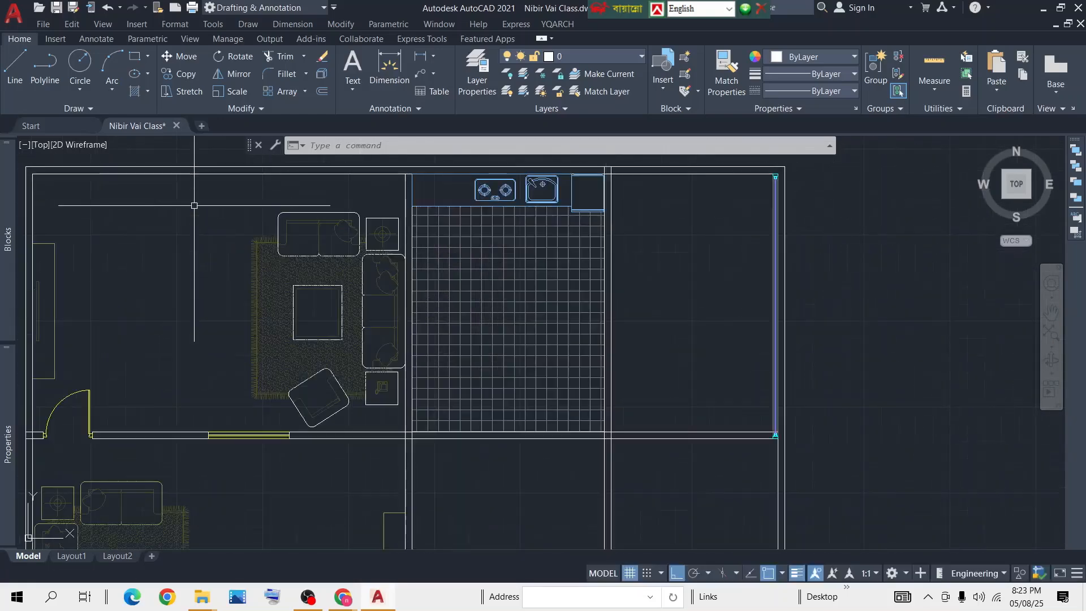
middle_drag(202, 206, 264, 247)
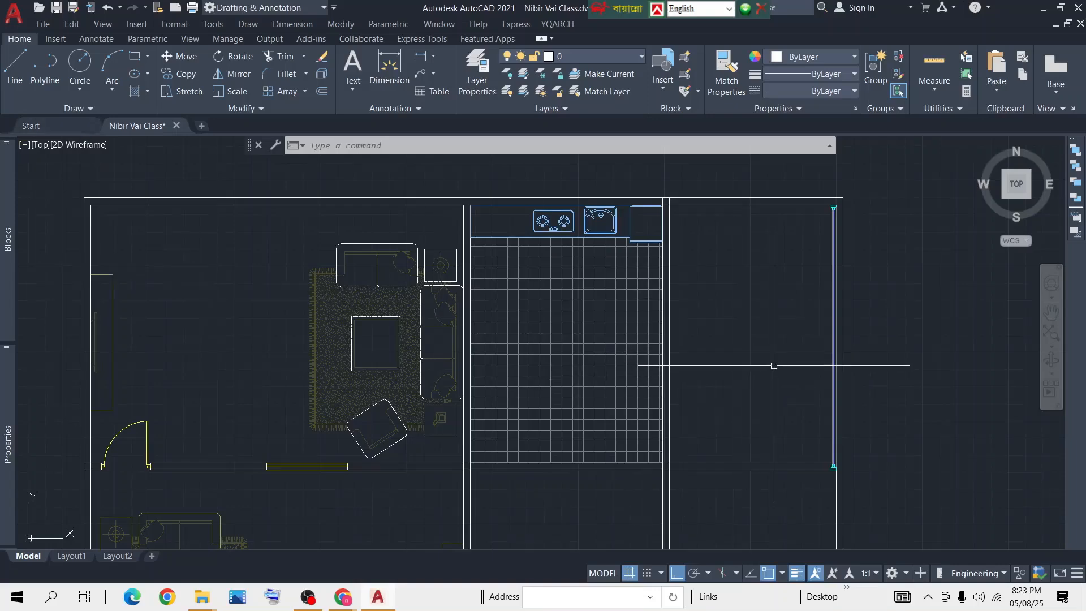
scroll(813, 443, up, 8)
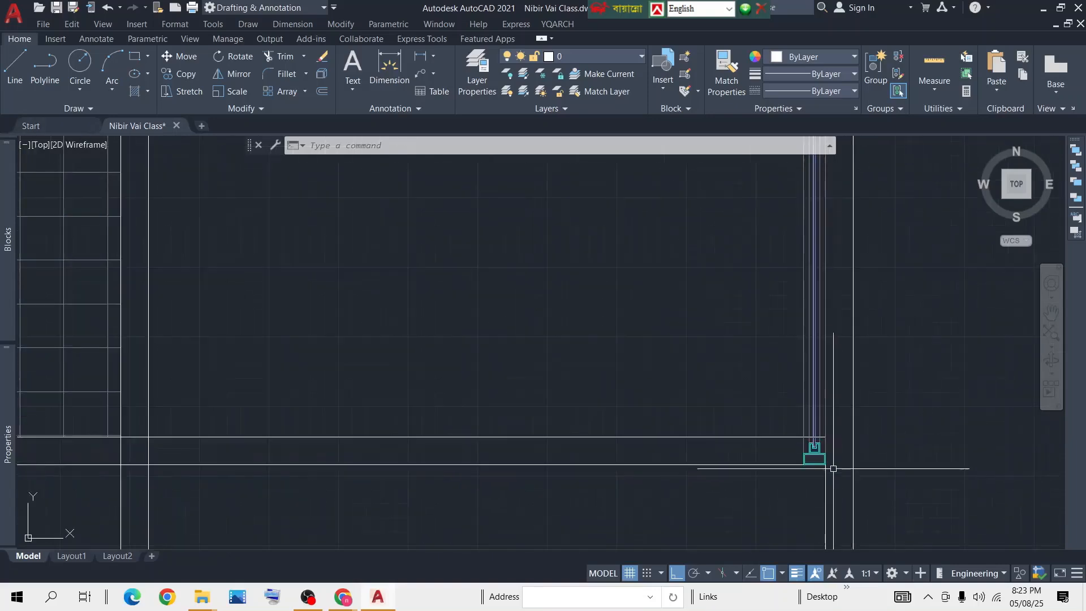
scroll(732, 295, down, 5)
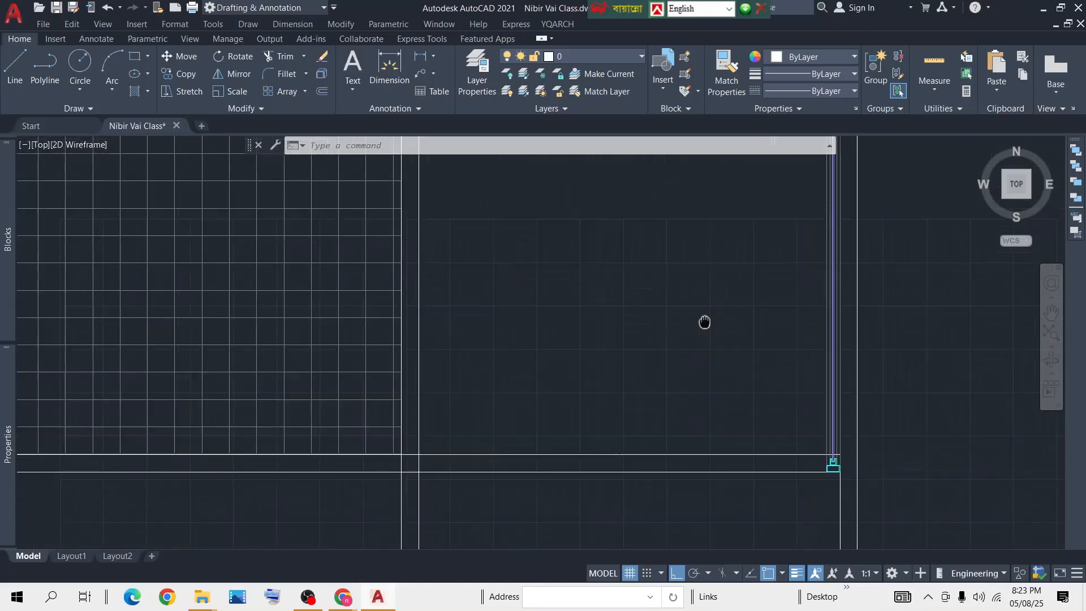
scroll(568, 278, down, 5)
middle_drag(568, 276, 581, 319)
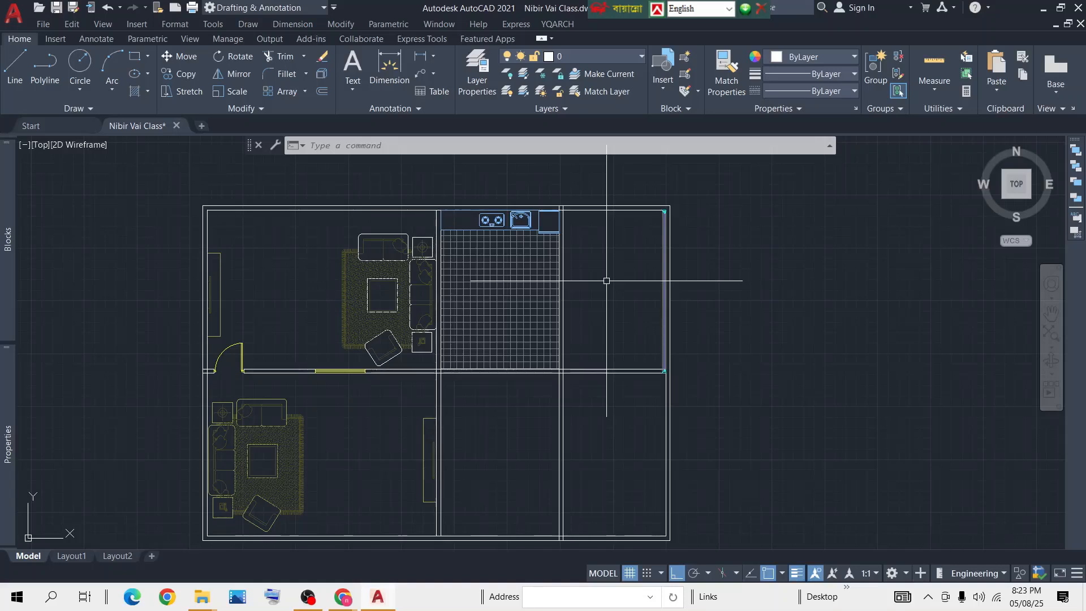
key(XF86AudioLowerVolume)
key(XF86AudioRaiseVolume)
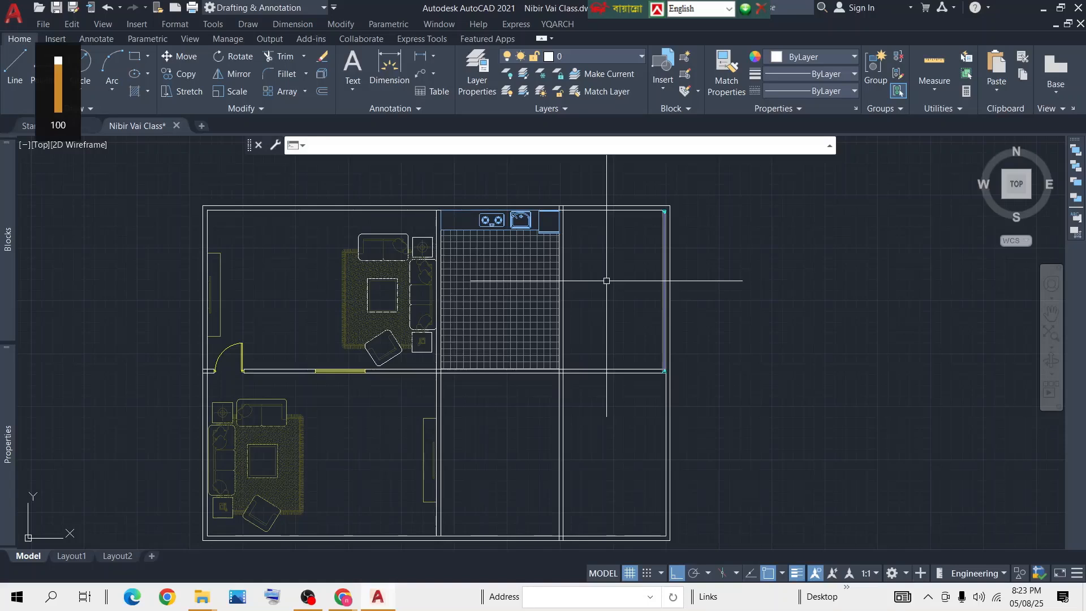
key(XF86AudioLowerVolume)
key(XF86AudioLowerVolume)
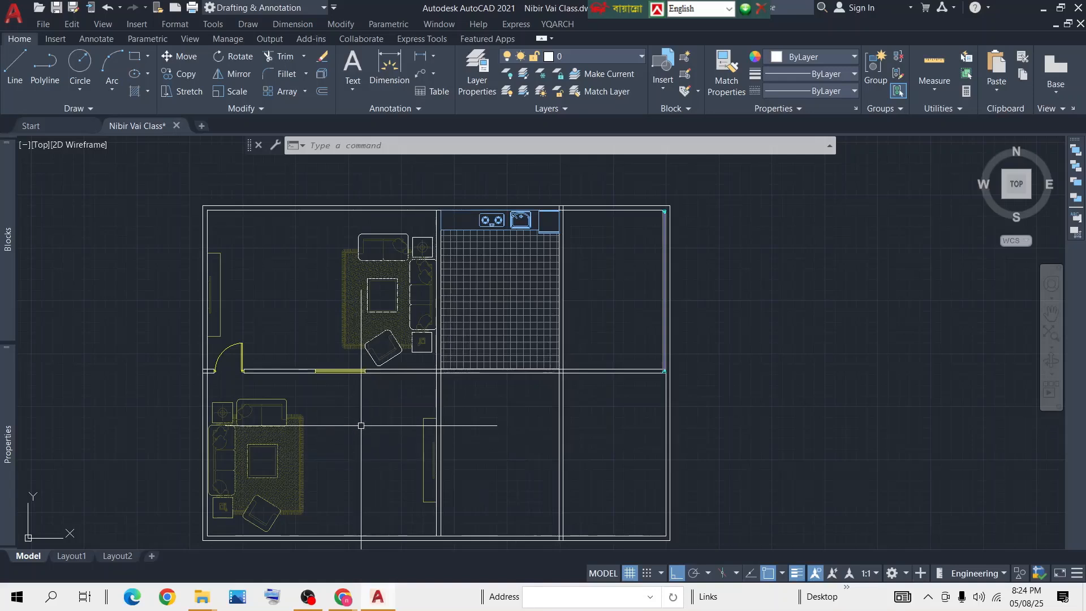
middle_drag(361, 425, 439, 403)
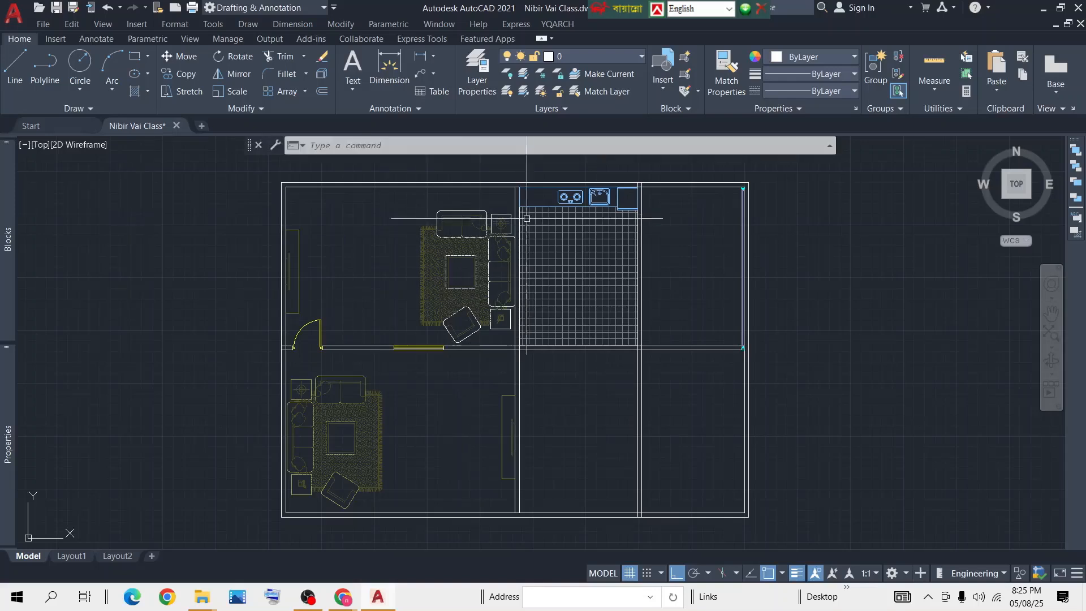
middle_drag(854, 303, 762, 300)
middle_drag(823, 272, 770, 292)
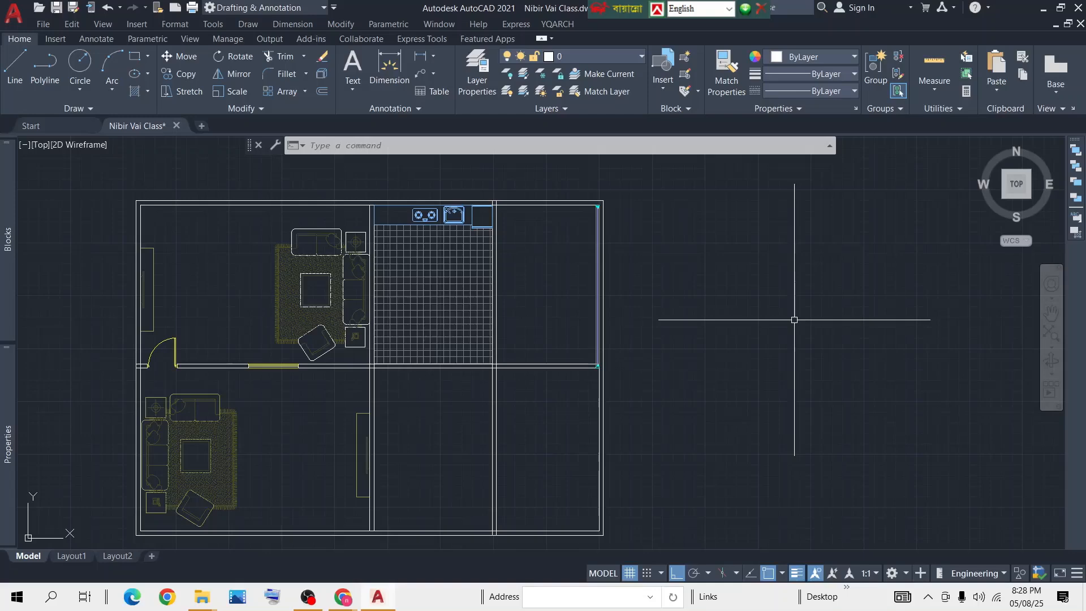
scroll(527, 314, down, 3)
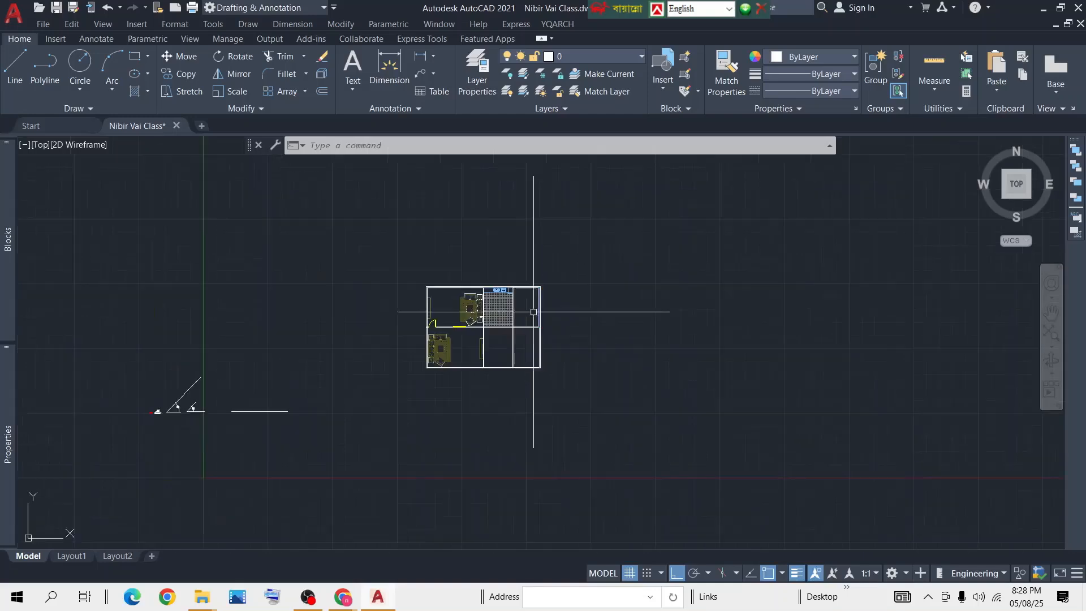
middle_drag(522, 313, 597, 294)
scroll(546, 327, up, 1)
scroll(593, 324, up, 2)
scroll(598, 297, down, 1)
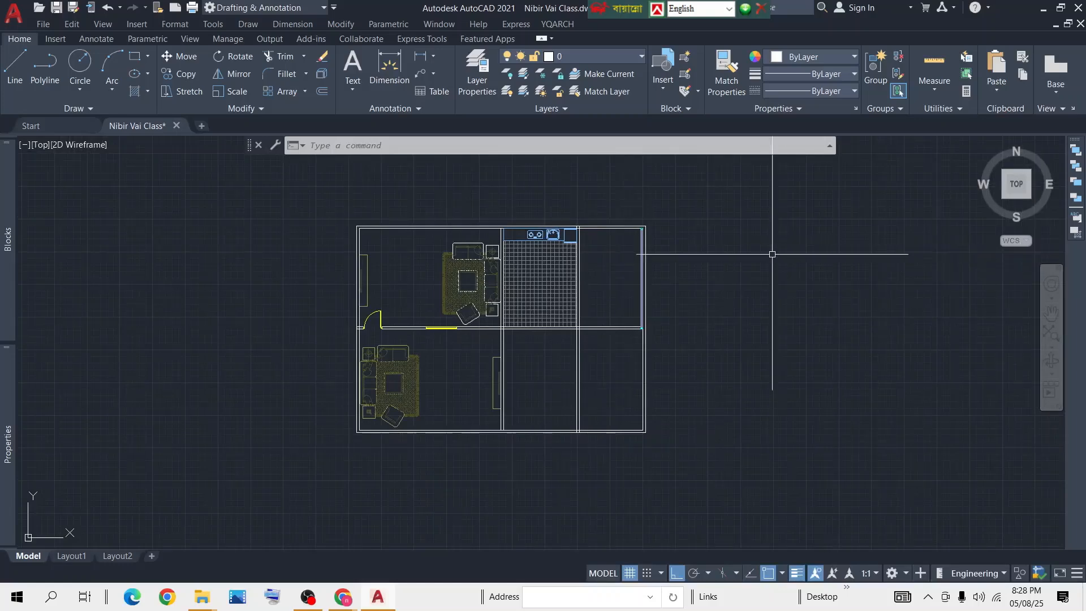
scroll(374, 317, up, 4)
scroll(735, 317, down, 6)
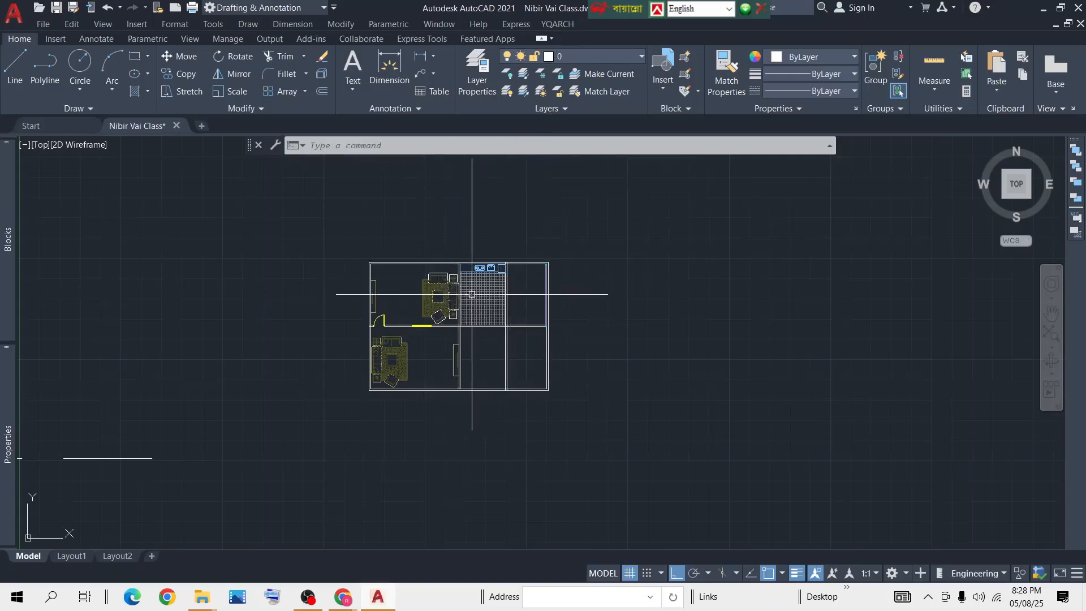
scroll(480, 292, up, 2)
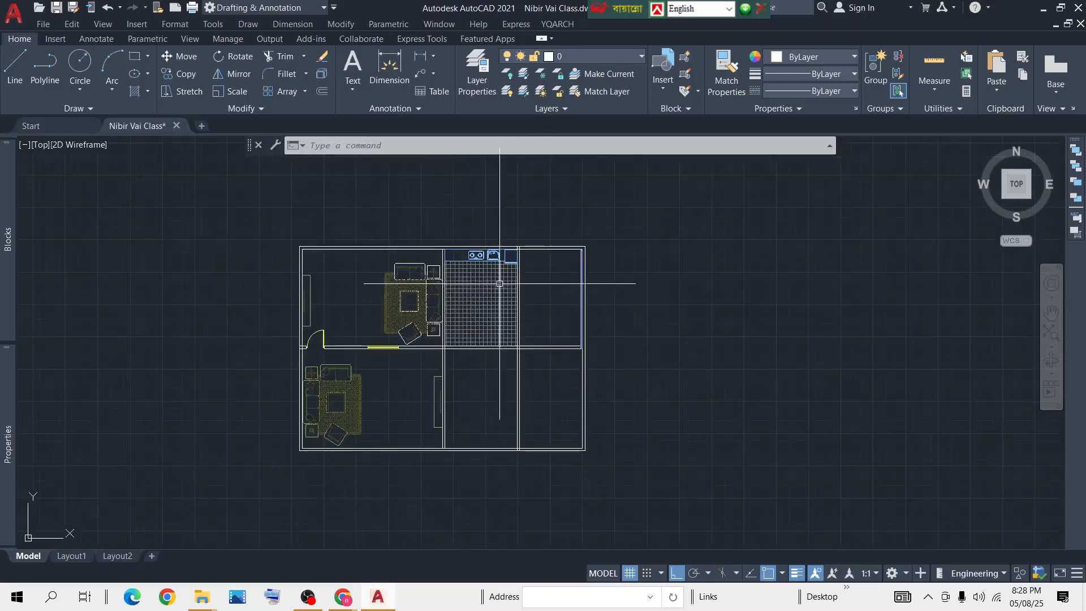
Review the YQArch command lists, including Plane Wall/Column, Architectural Symbols, Statistics Tools and System Setup.
click(561, 24)
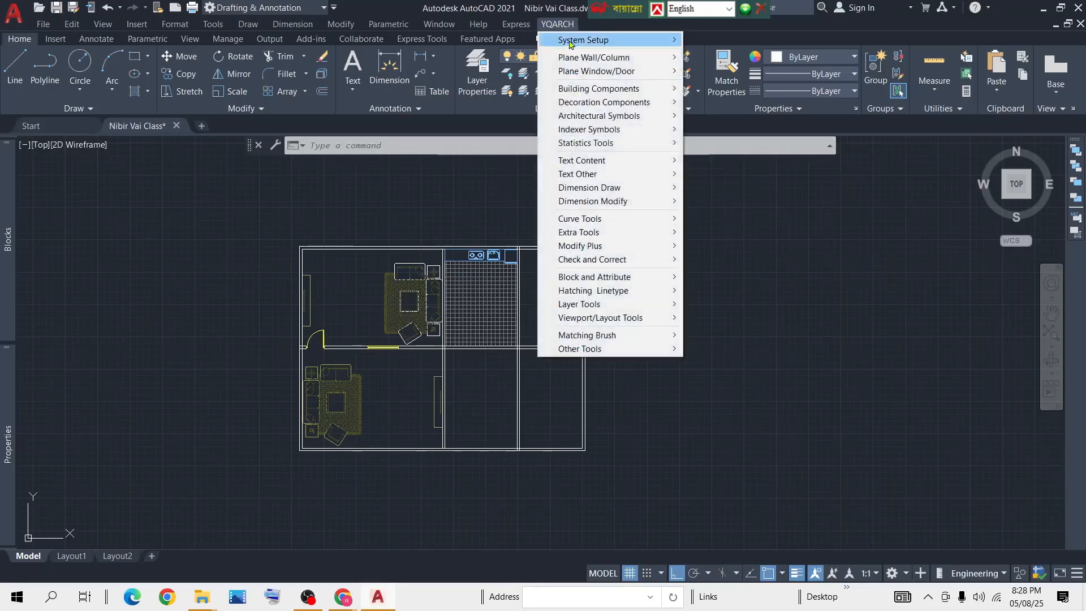
mouse_move(571, 59)
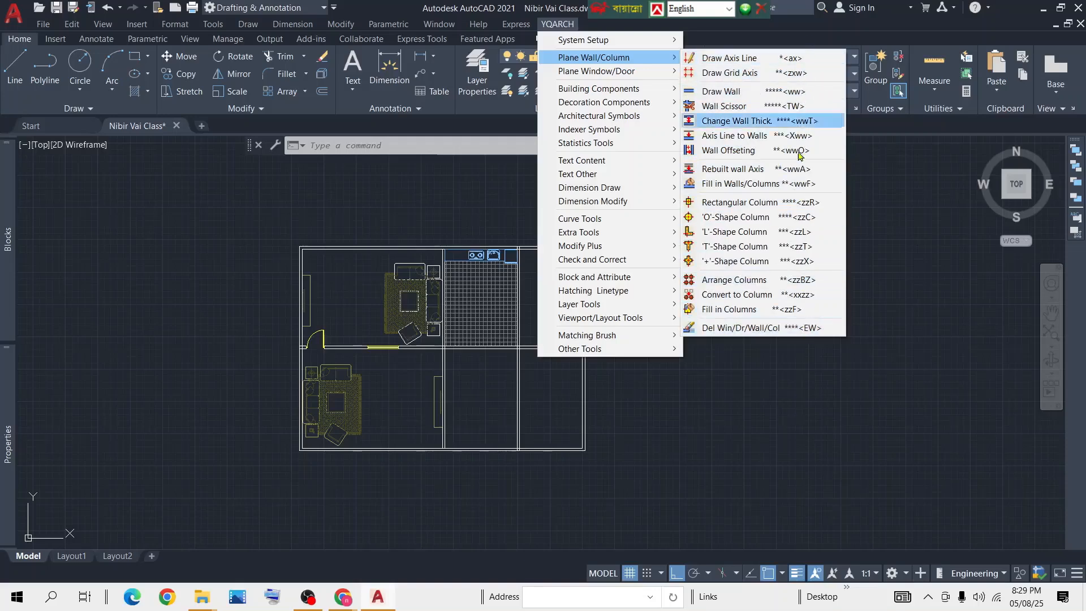
mouse_move(608, 74)
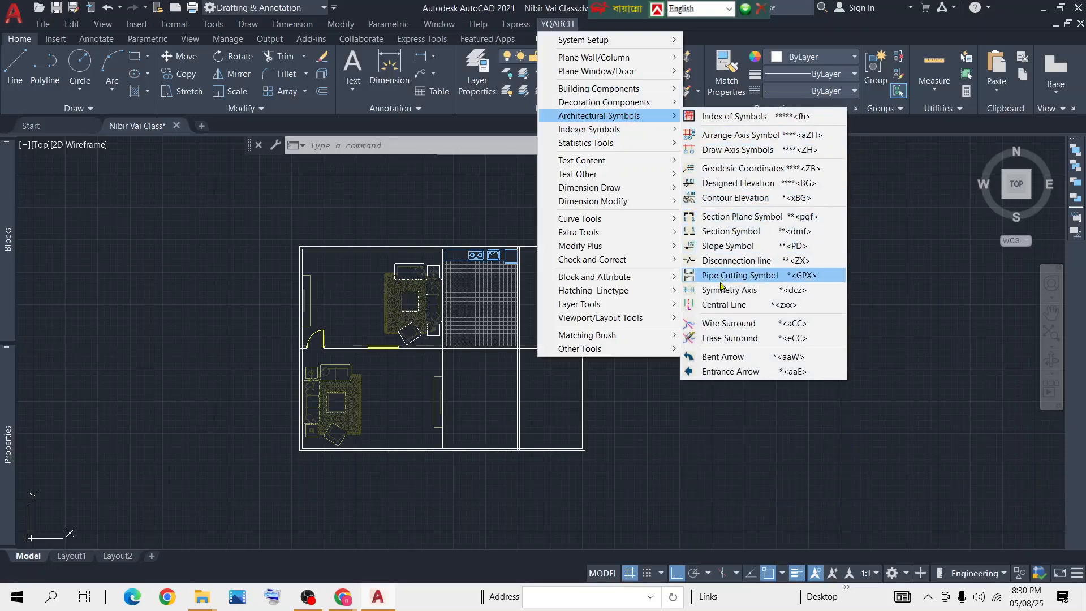
mouse_move(594, 134)
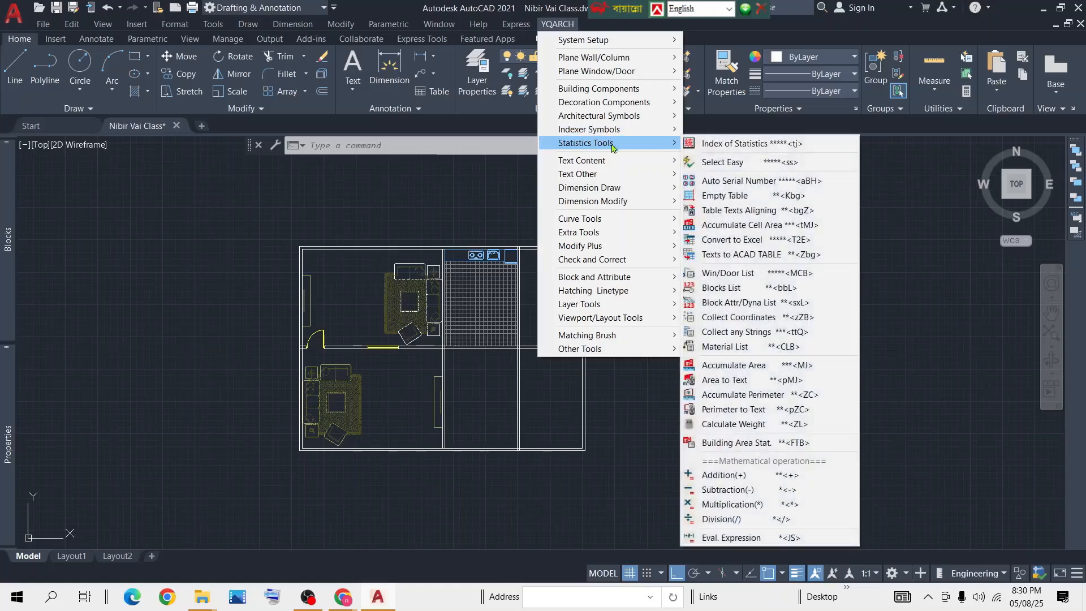
mouse_move(608, 168)
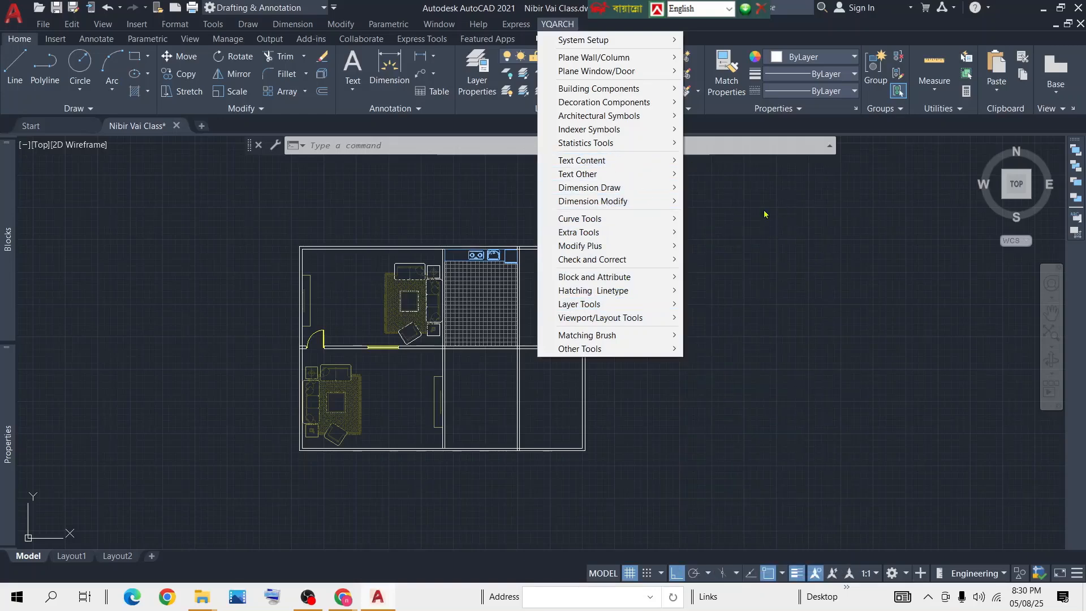
mouse_move(617, 40)
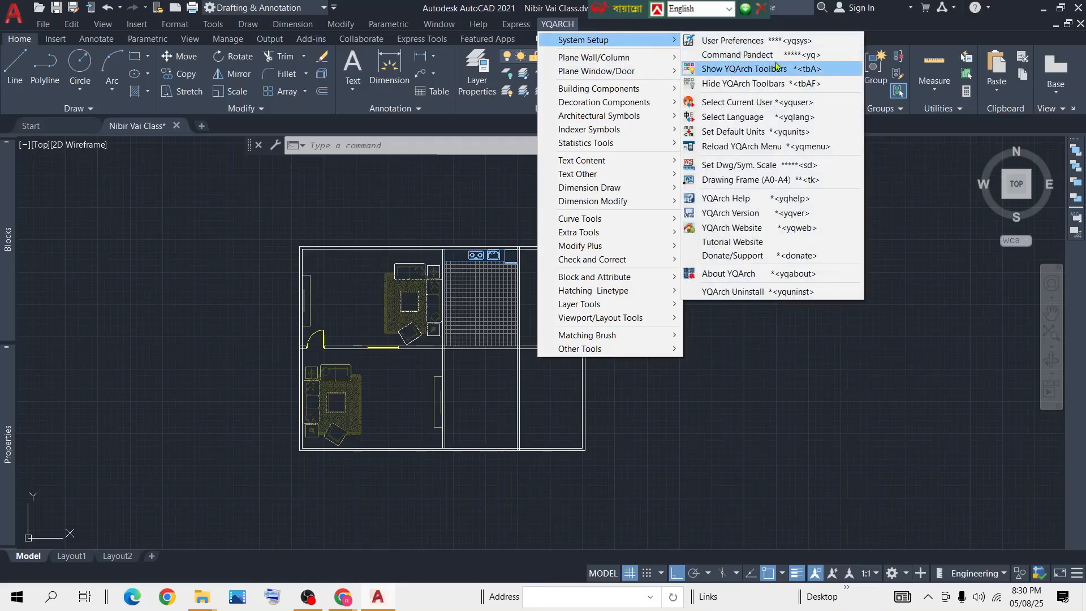
click(799, 386)
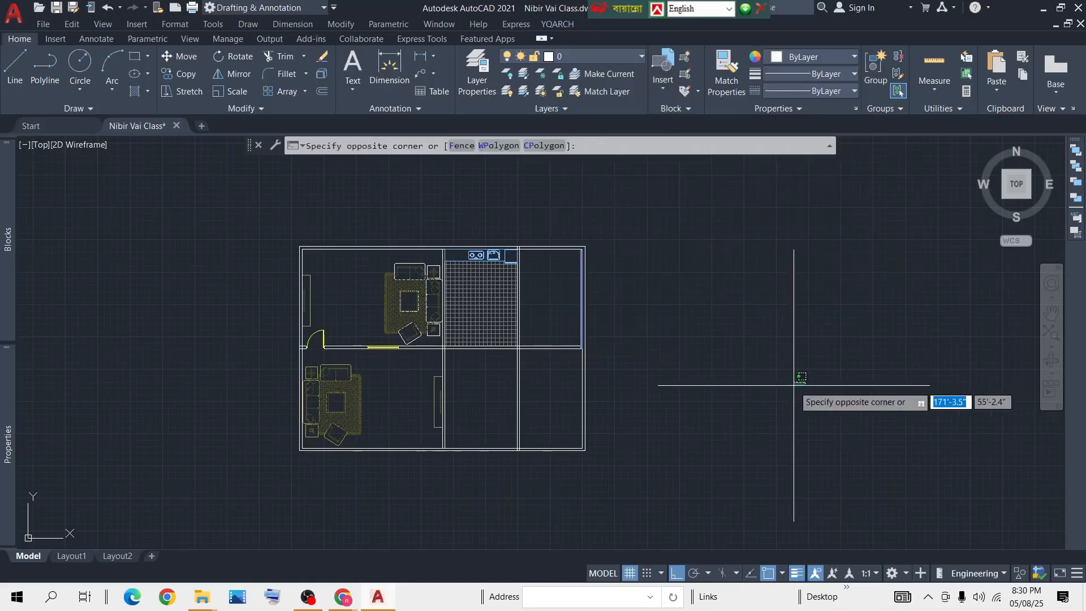
click(746, 362)
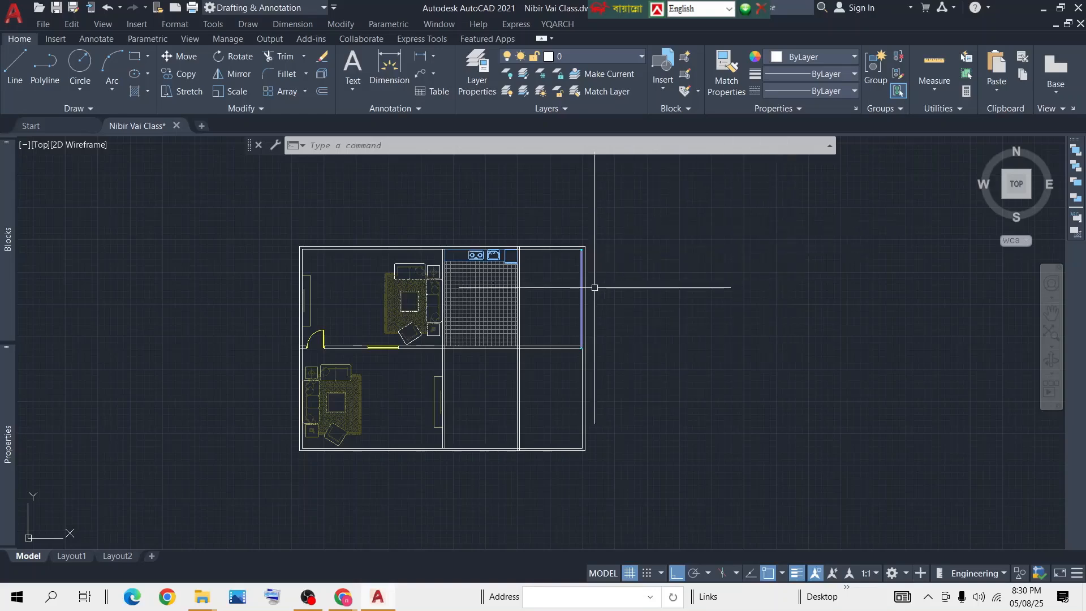
scroll(509, 255, up, 4)
scroll(538, 249, down, 6)
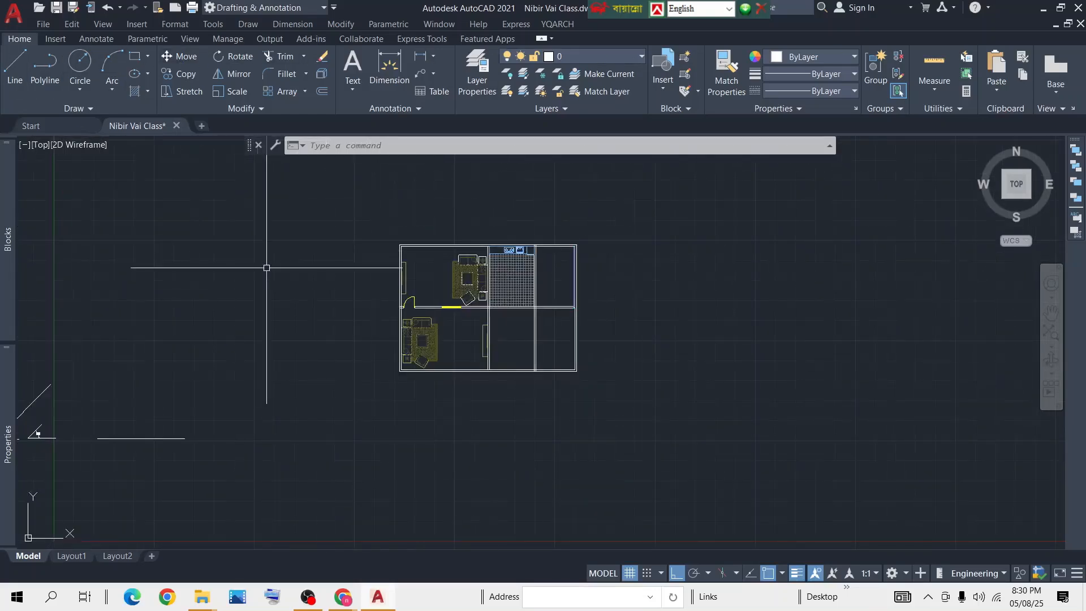
scroll(554, 252, up, 3)
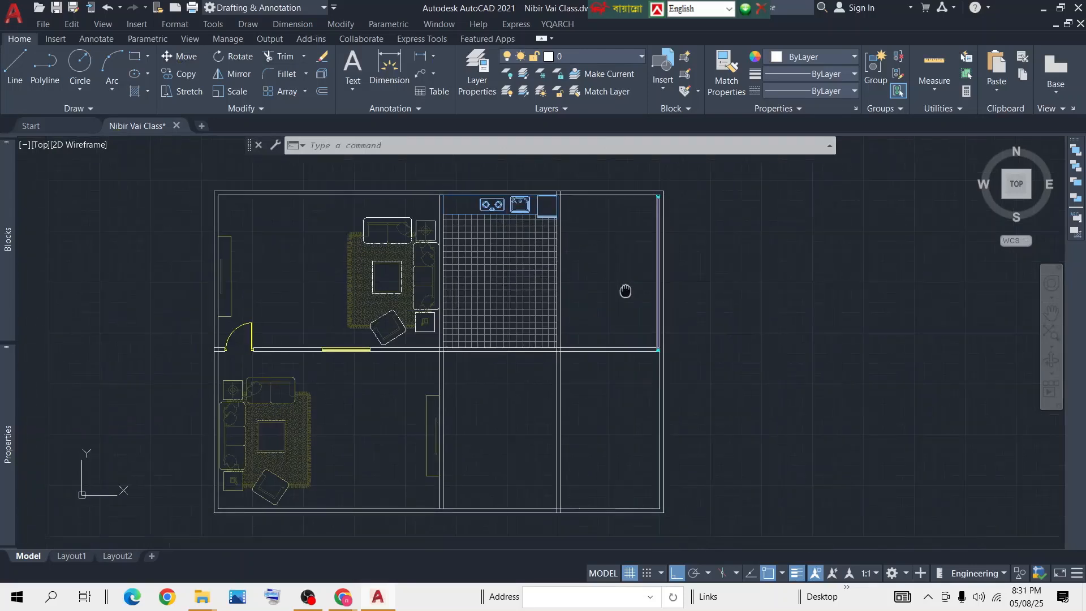
scroll(626, 284, down, 2)
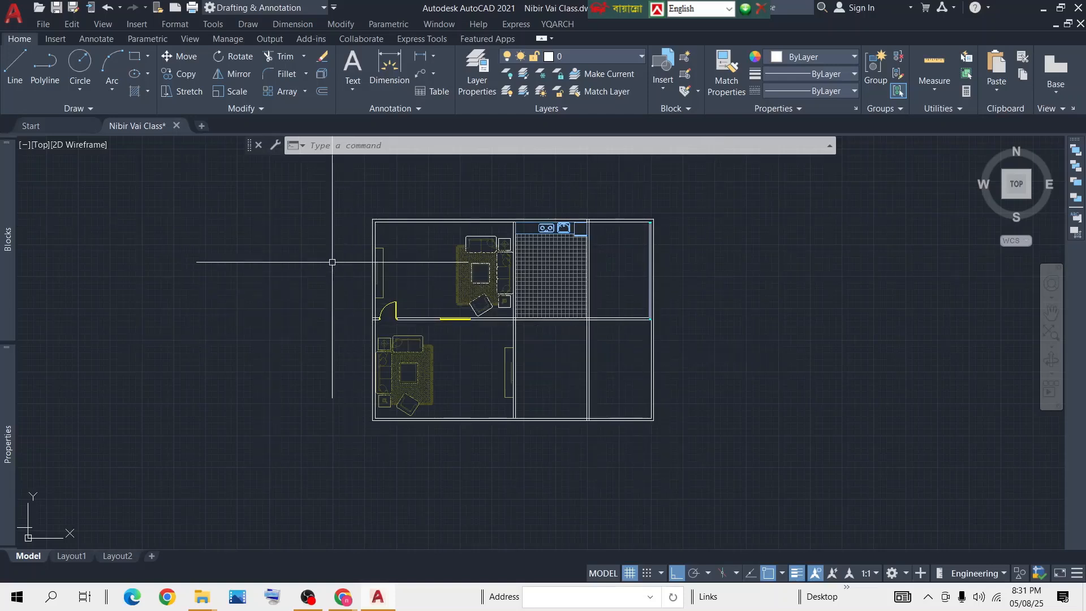
Draw a rectangle in the empty space to the right of the furnished floor plan, slightly larger than the plan's outline.
middle_drag(882, 279, 564, 298)
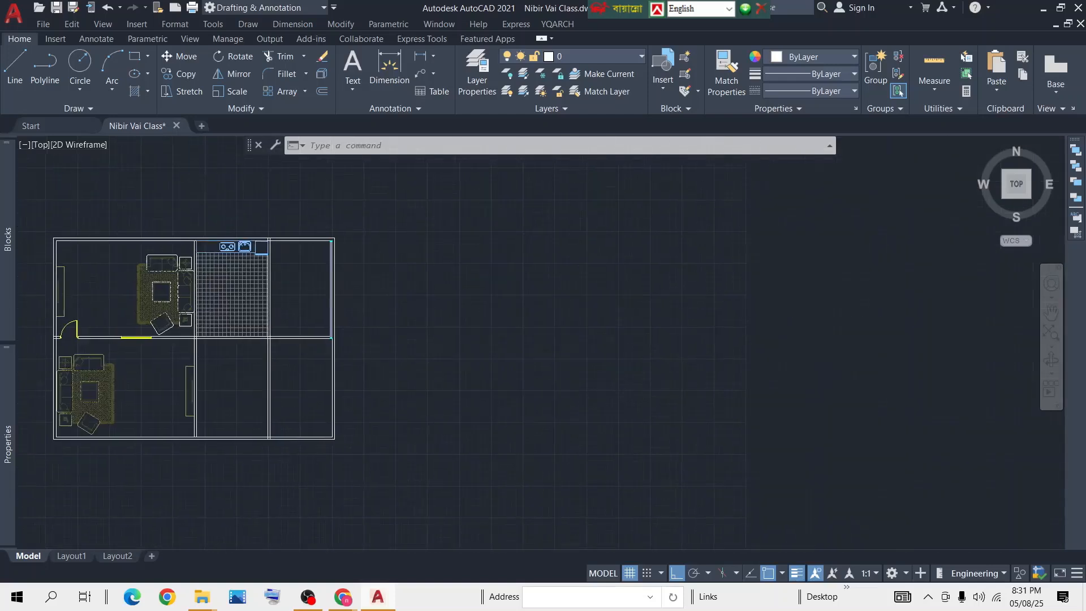
click(135, 56)
click(455, 217)
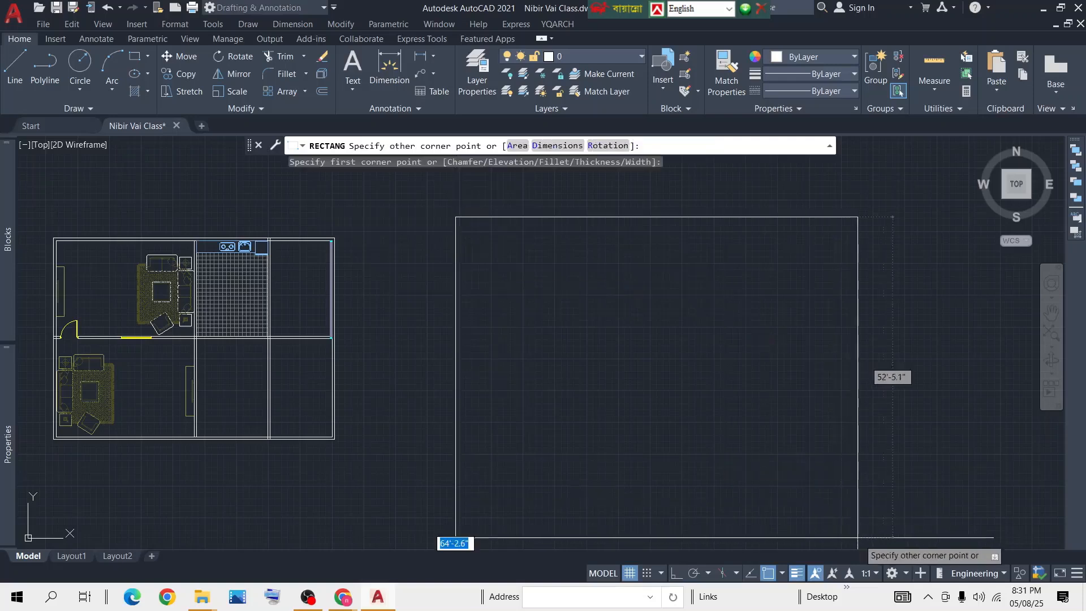
click(767, 436)
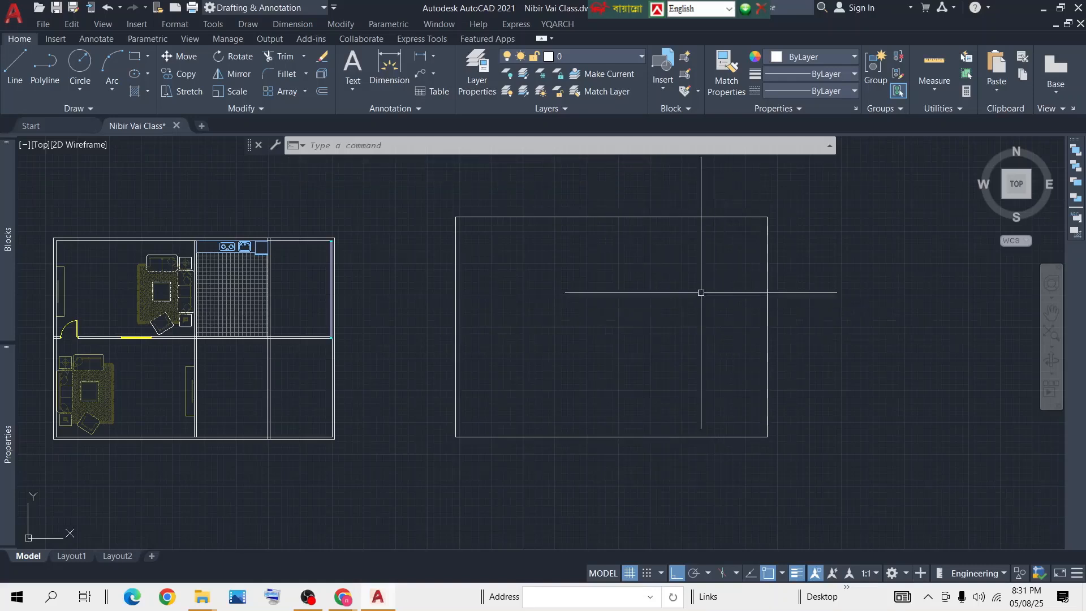
middle_drag(751, 299, 582, 297)
scroll(539, 298, up, 1)
scroll(807, 284, down, 2)
middle_drag(859, 297, 701, 310)
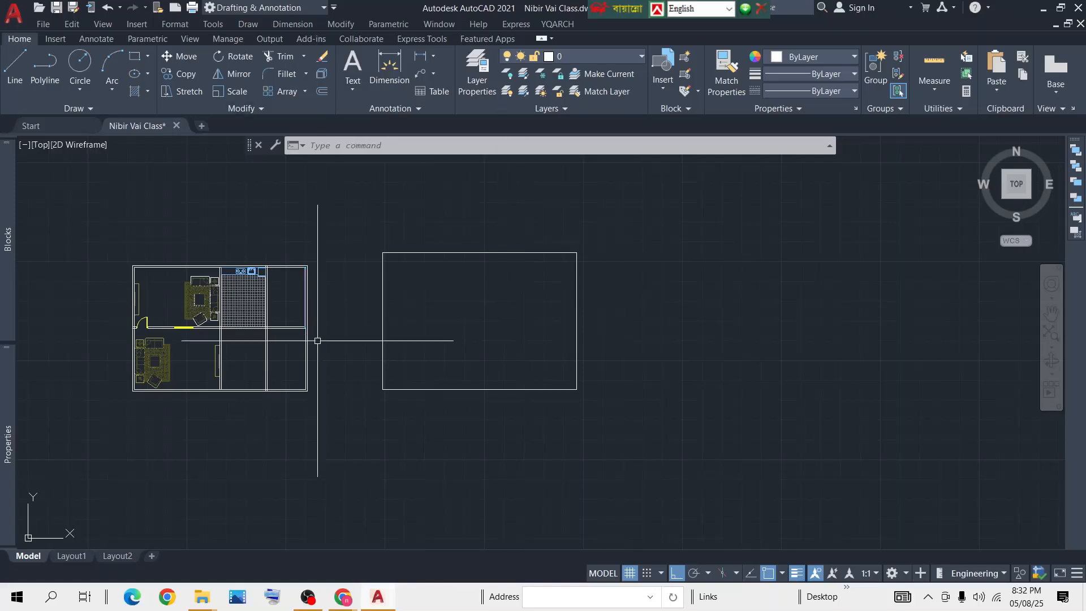
scroll(342, 320, up, 4)
middle_drag(354, 325, 598, 332)
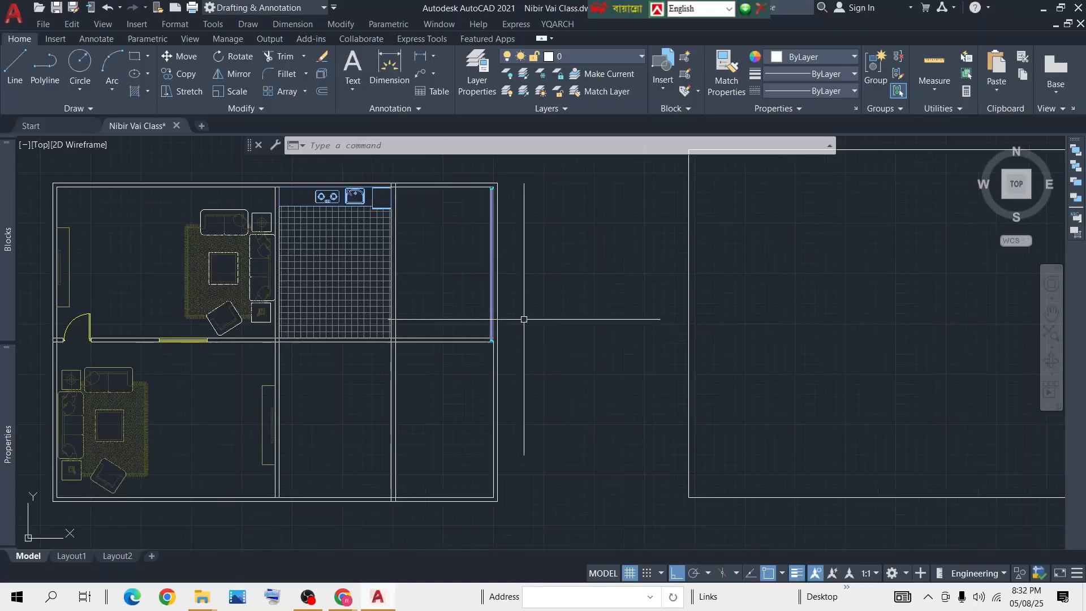
scroll(527, 315, down, 4)
scroll(513, 326, up, 2)
scroll(317, 326, up, 2)
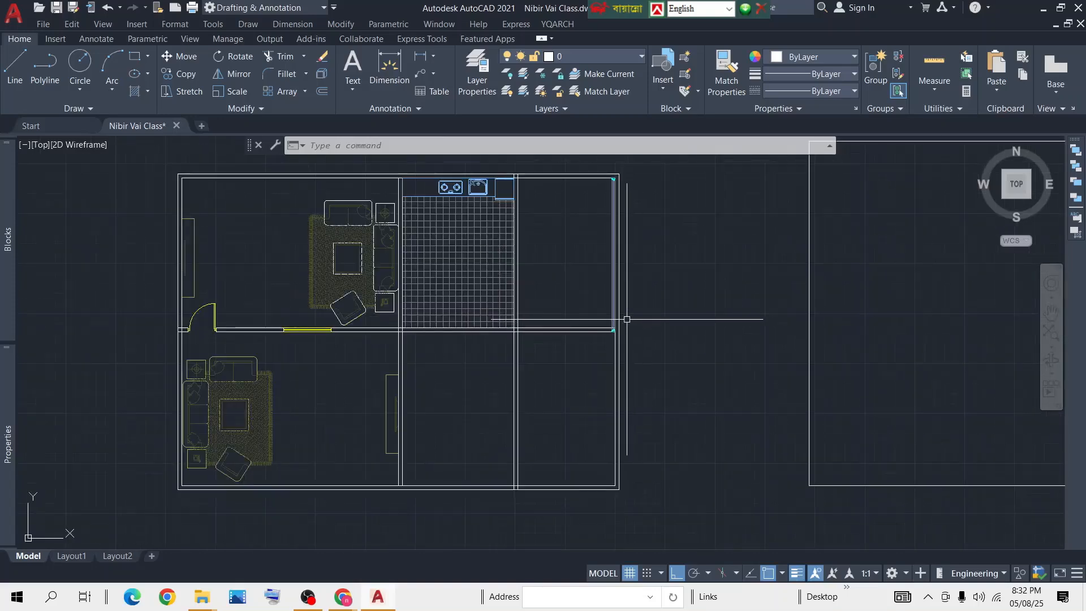
middle_drag(669, 296, 694, 325)
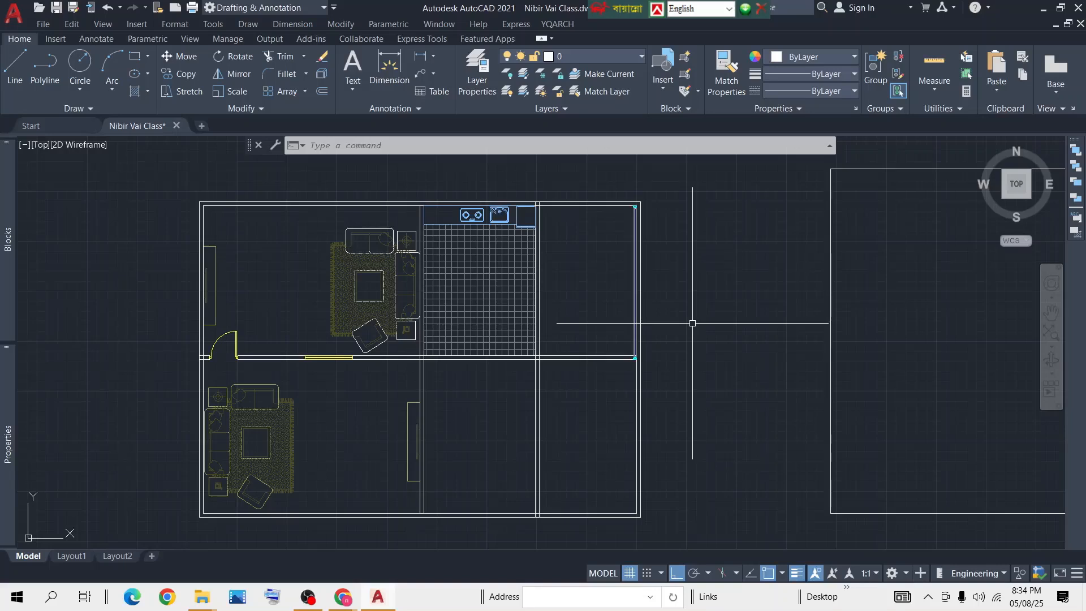
scroll(656, 323, down, 4)
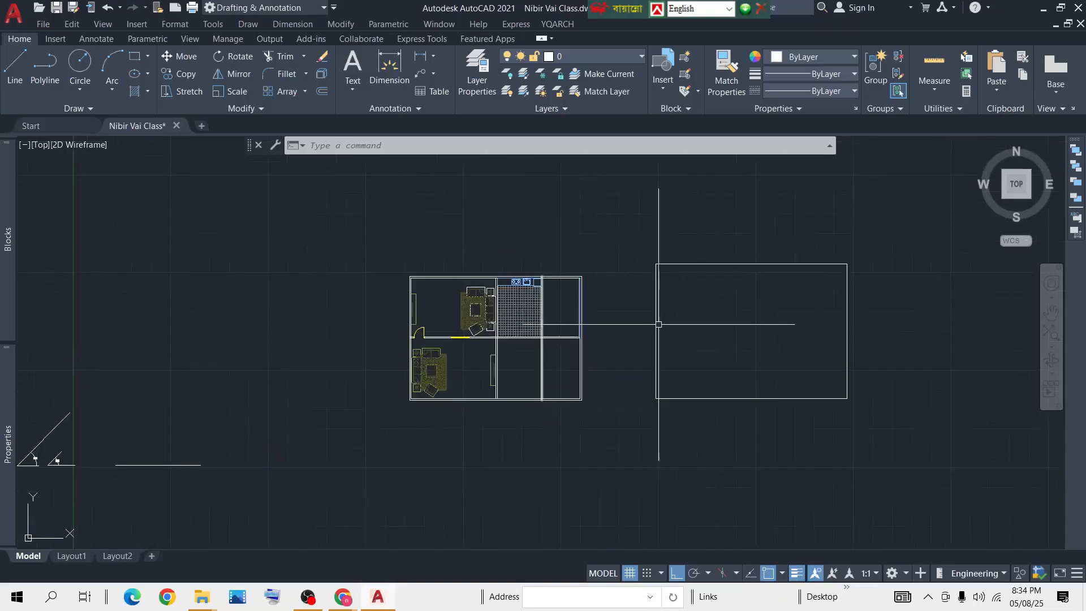
middle_drag(523, 325, 476, 318)
scroll(391, 317, up, 2)
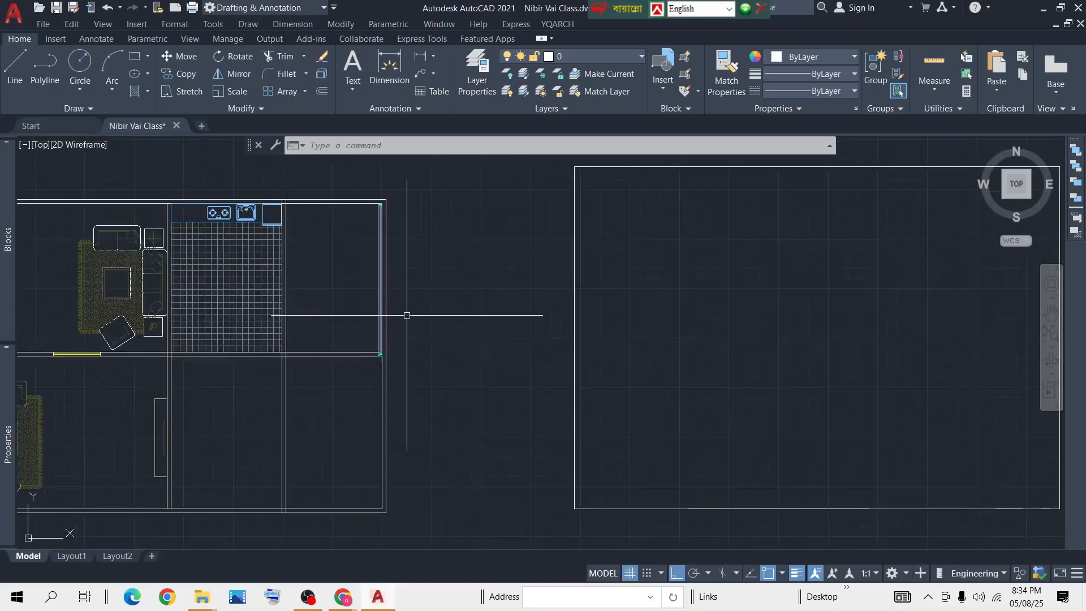
scroll(459, 310, down, 2)
scroll(425, 316, up, 2)
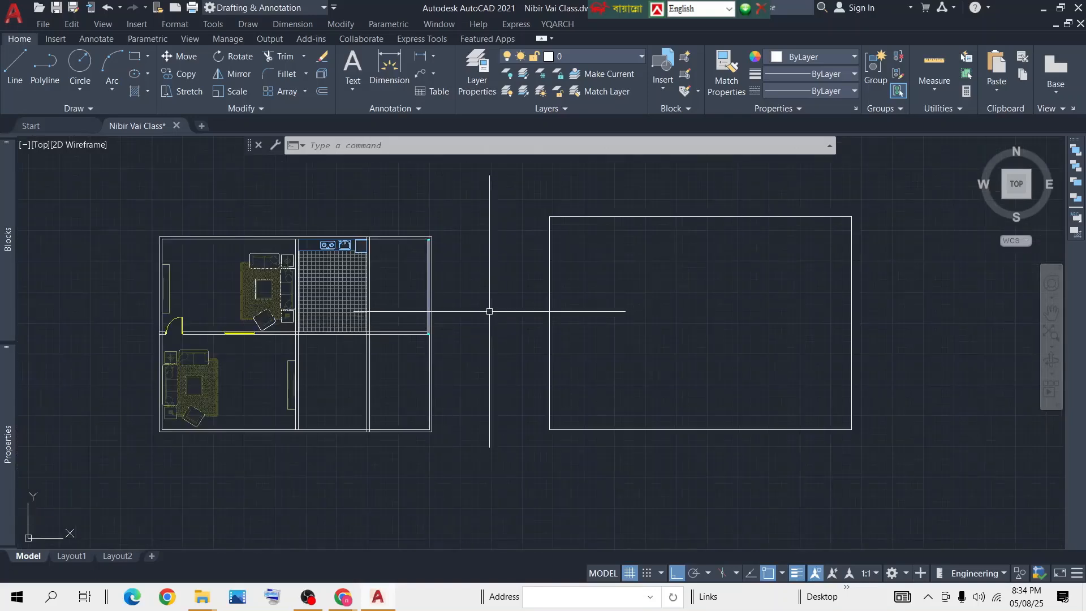
middle_drag(492, 310, 484, 300)
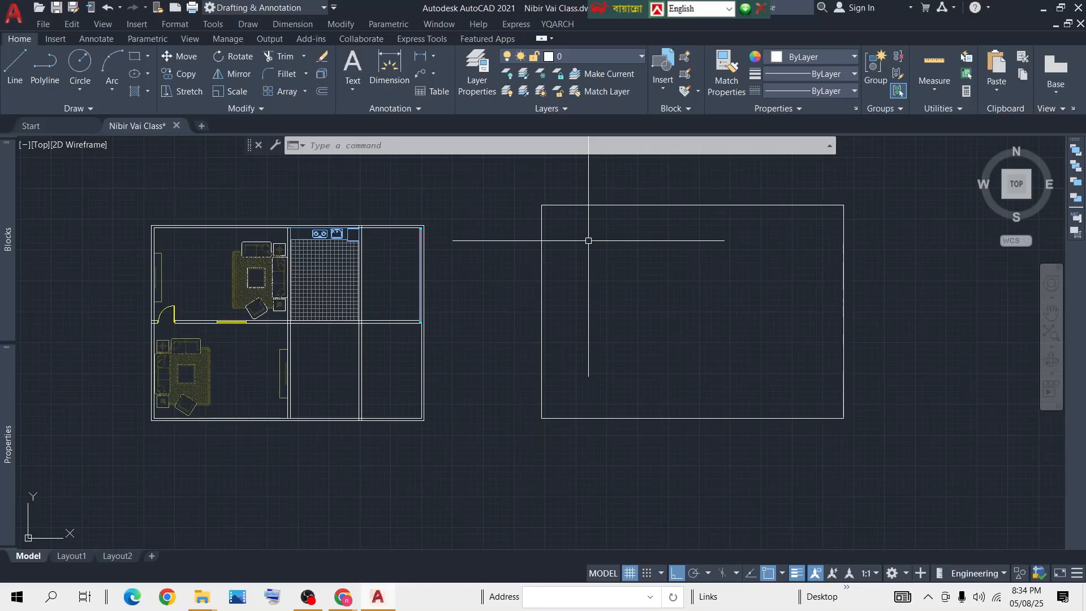
scroll(339, 271, up, 2)
middle_drag(430, 268, 441, 267)
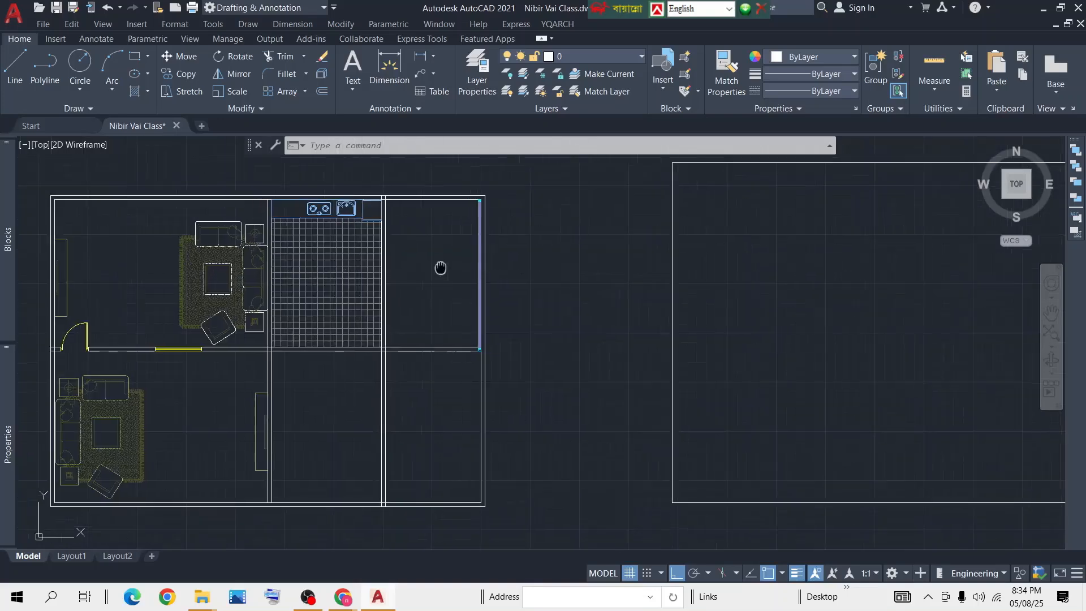
scroll(441, 268, up, 1)
scroll(398, 290, down, 2)
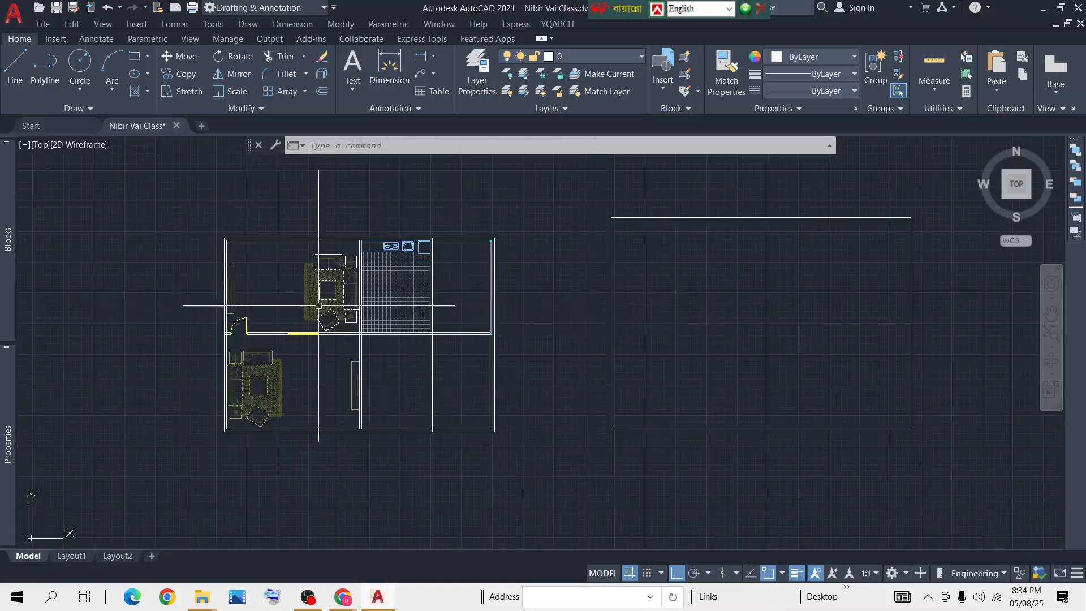